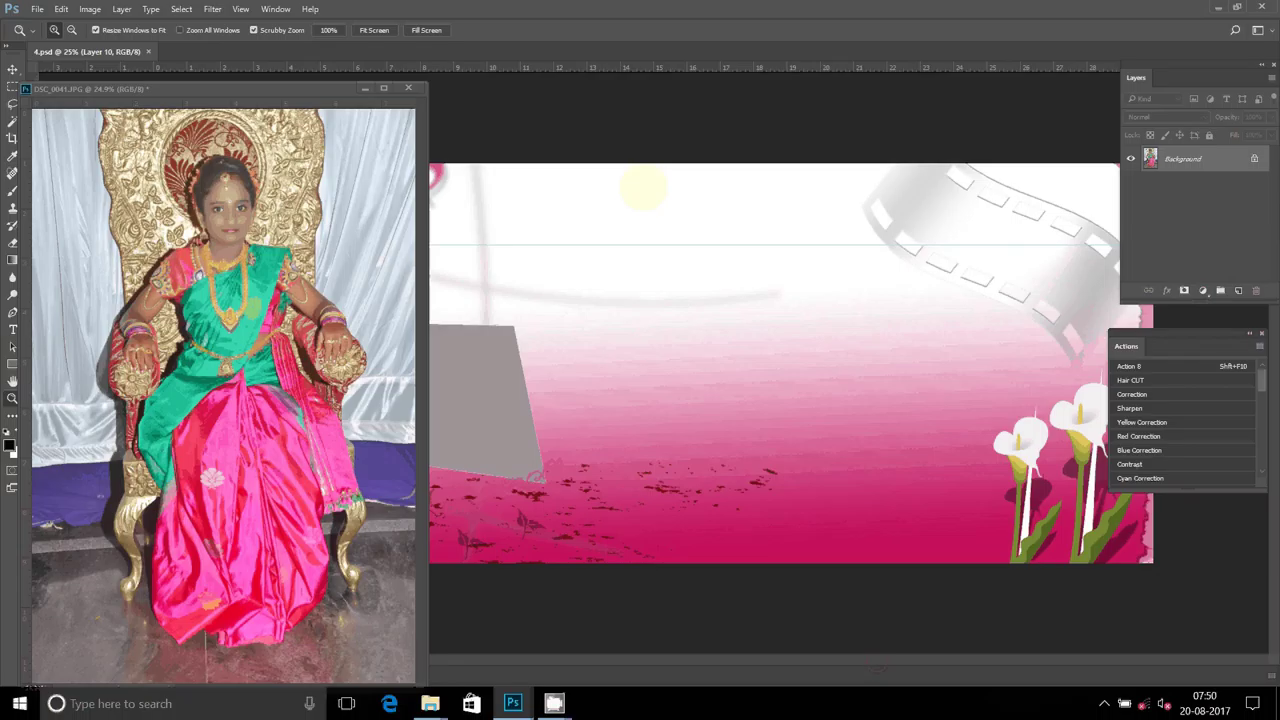
Float the 4.psd album template in its own window and pick the Move tool
left_click(606, 509)
left_click(684, 66)
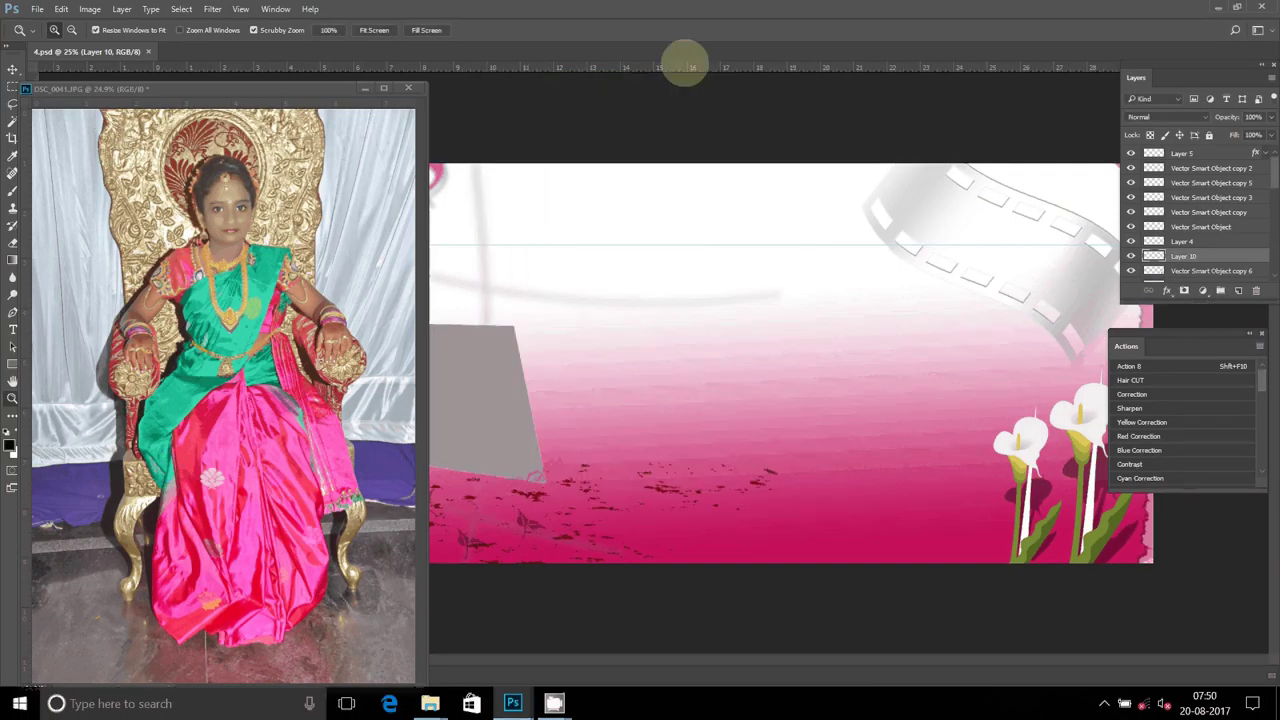
mouse_move(684, 66)
left_mouse_down()
mouse_move(390, 70)
mouse_move(586, 141)
mouse_move(514, 123)
left_mouse_up()
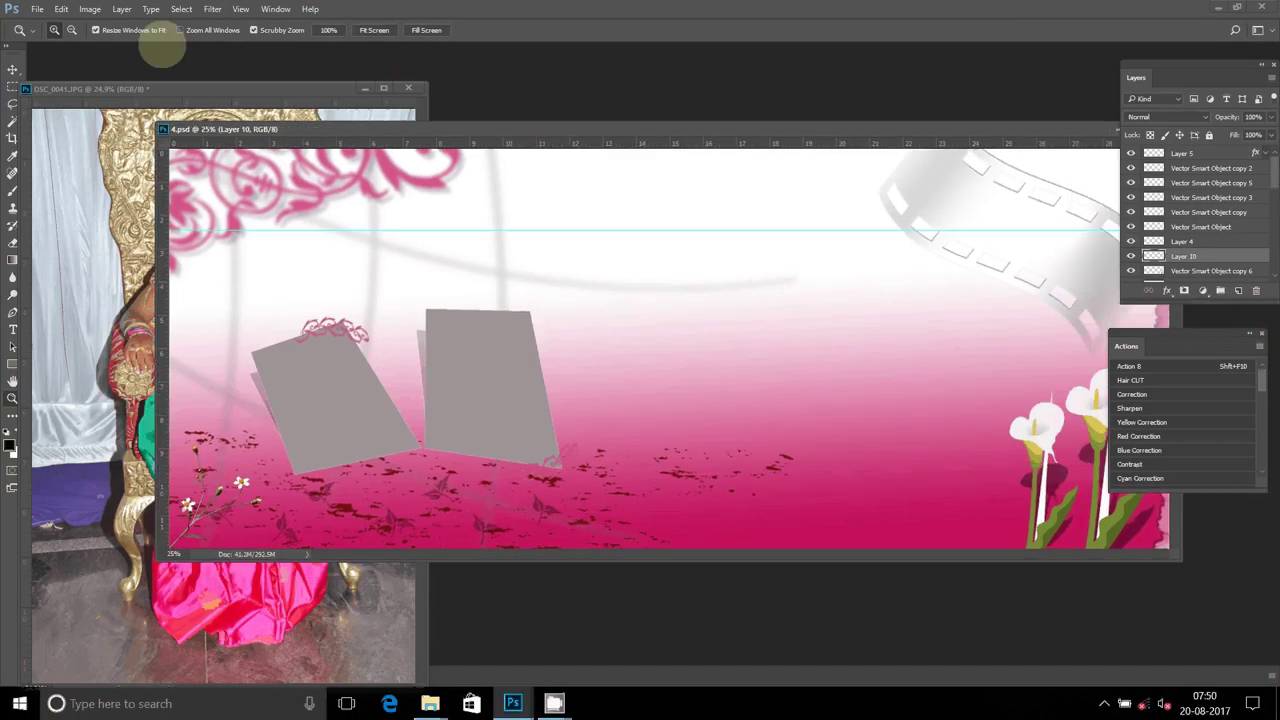
left_click(13, 68)
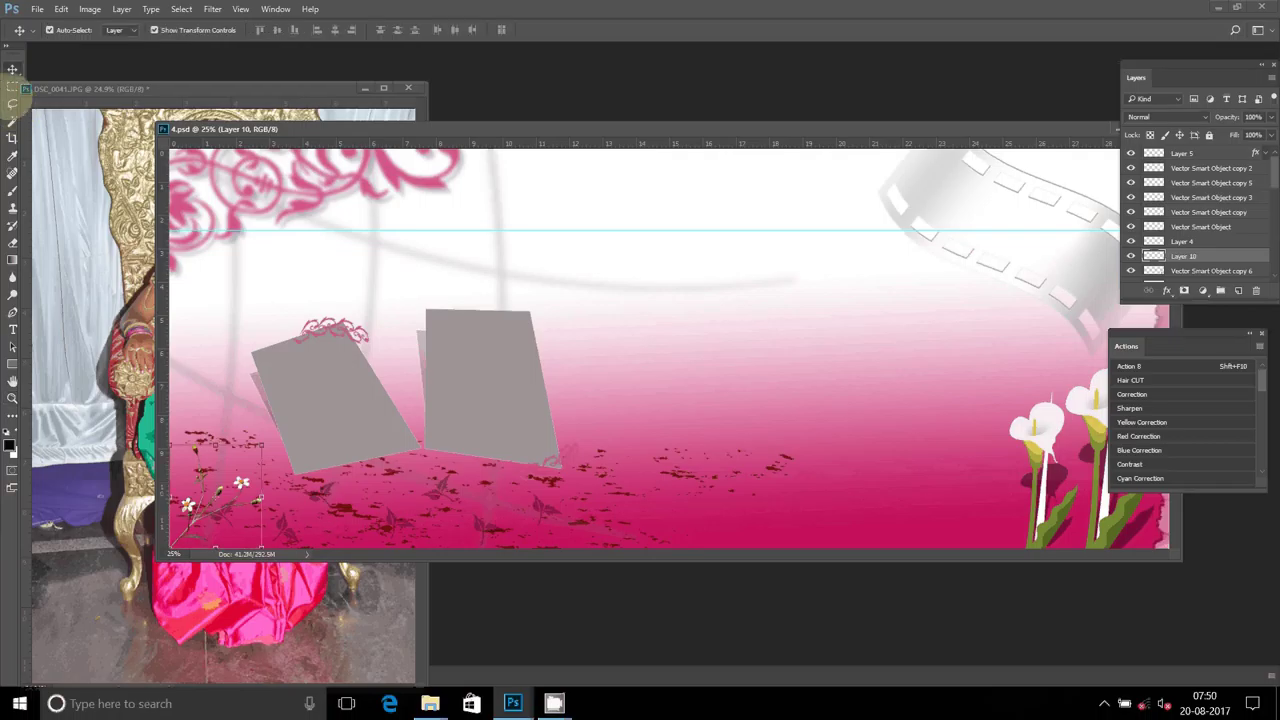
Delete the Layer 8, Layer 6 copy 3 and Layer 6 copy 2 frame layers
left_click(546, 504)
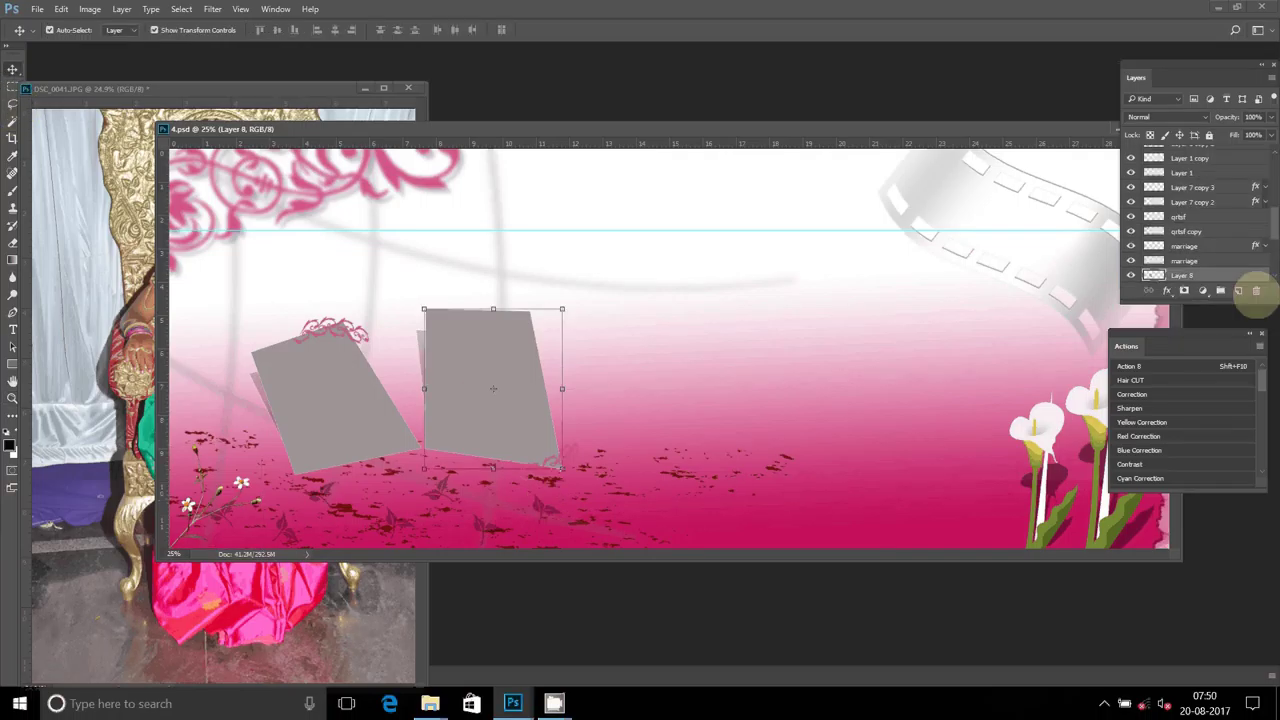
left_click(1256, 290)
left_click(576, 266)
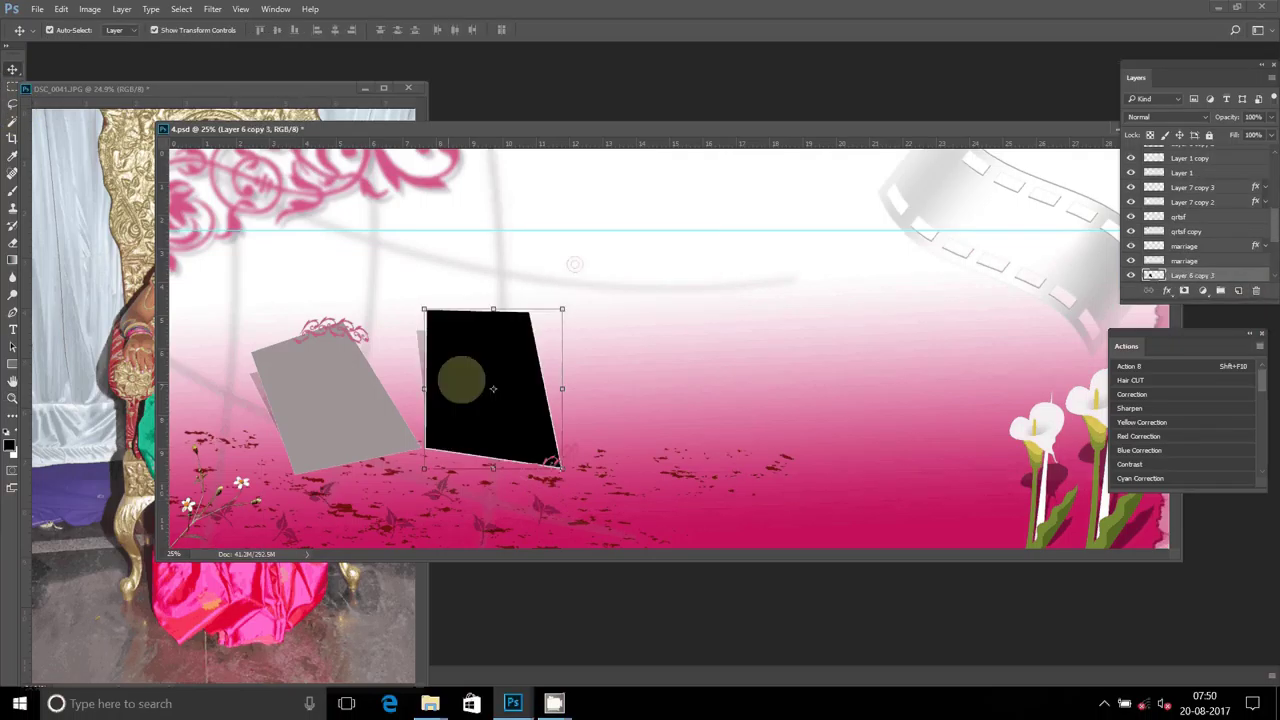
left_click(1256, 290)
left_click(586, 267)
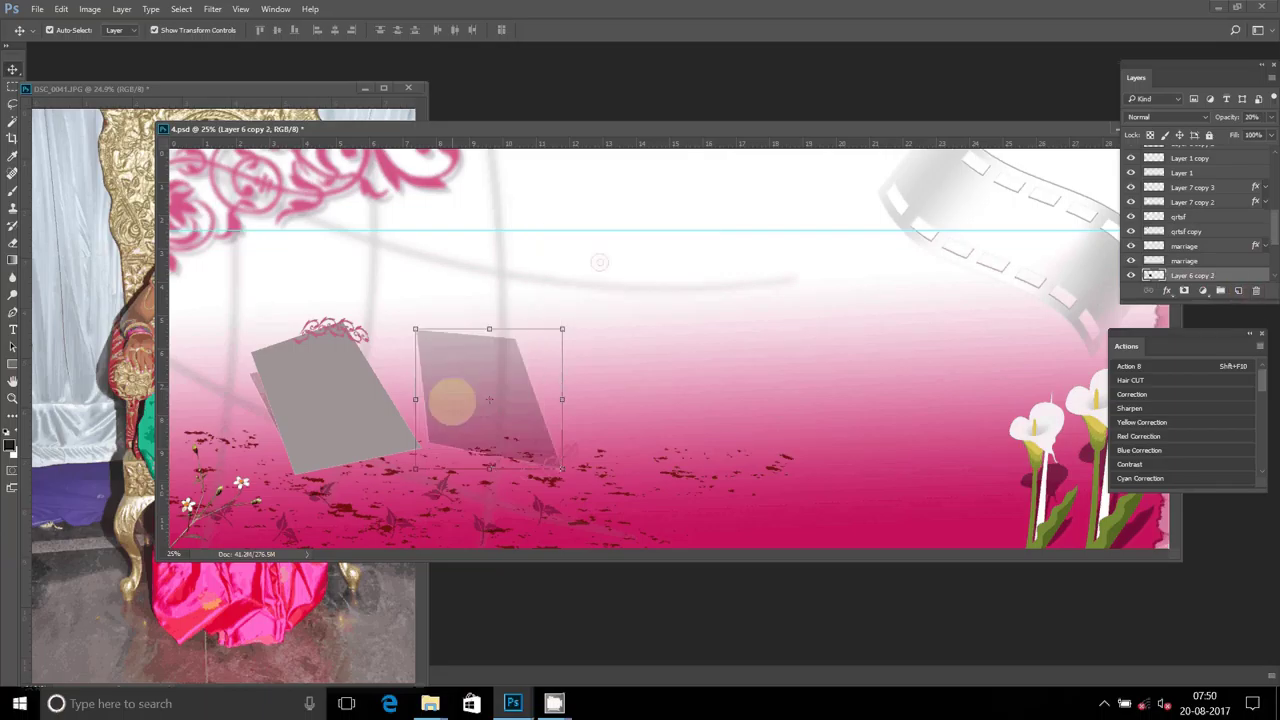
left_click(1256, 290)
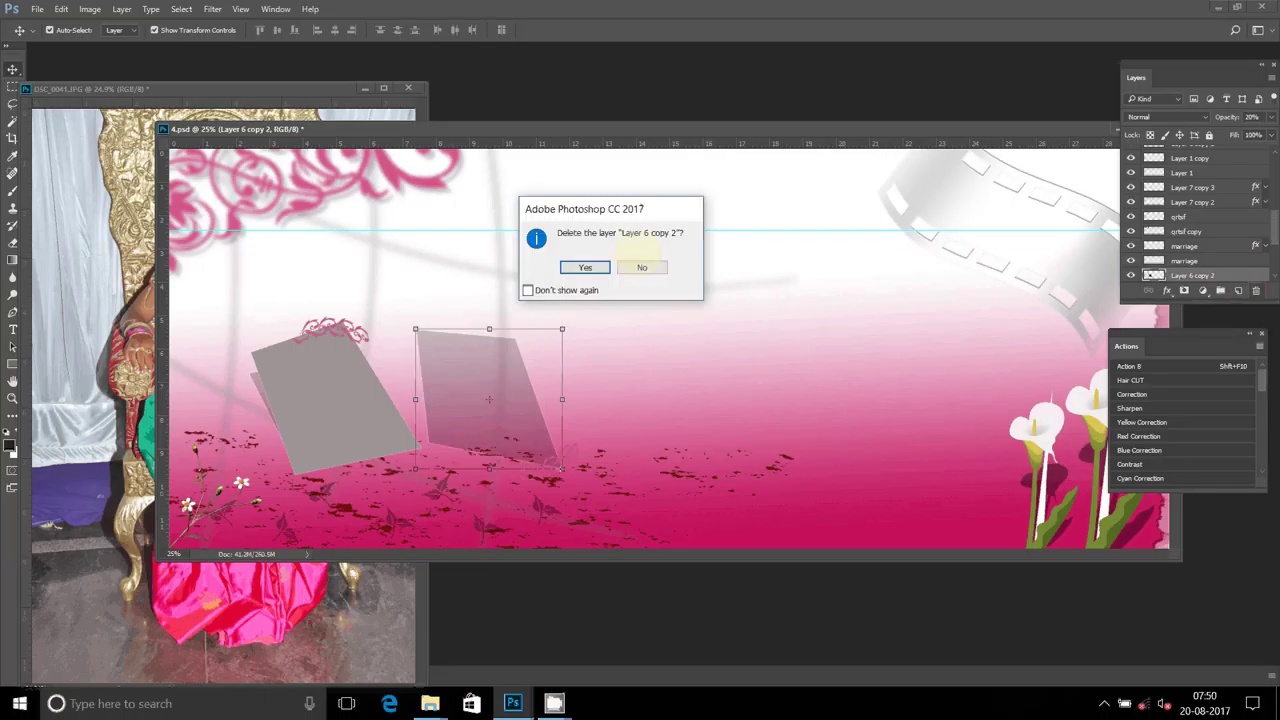
left_click(586, 267)
left_click(306, 429)
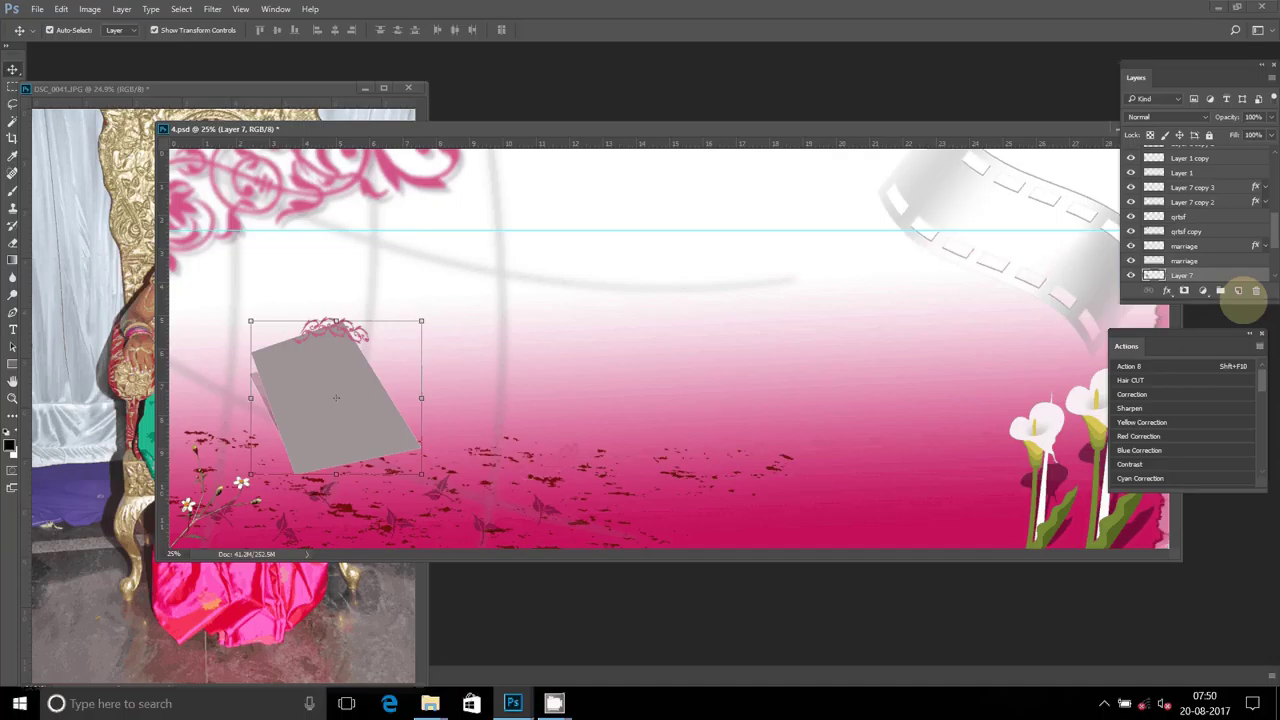
Delete the remaining frame layers: Layer 7, Layer 6 and Layer 6 copy
left_click(1256, 290)
left_click(580, 264)
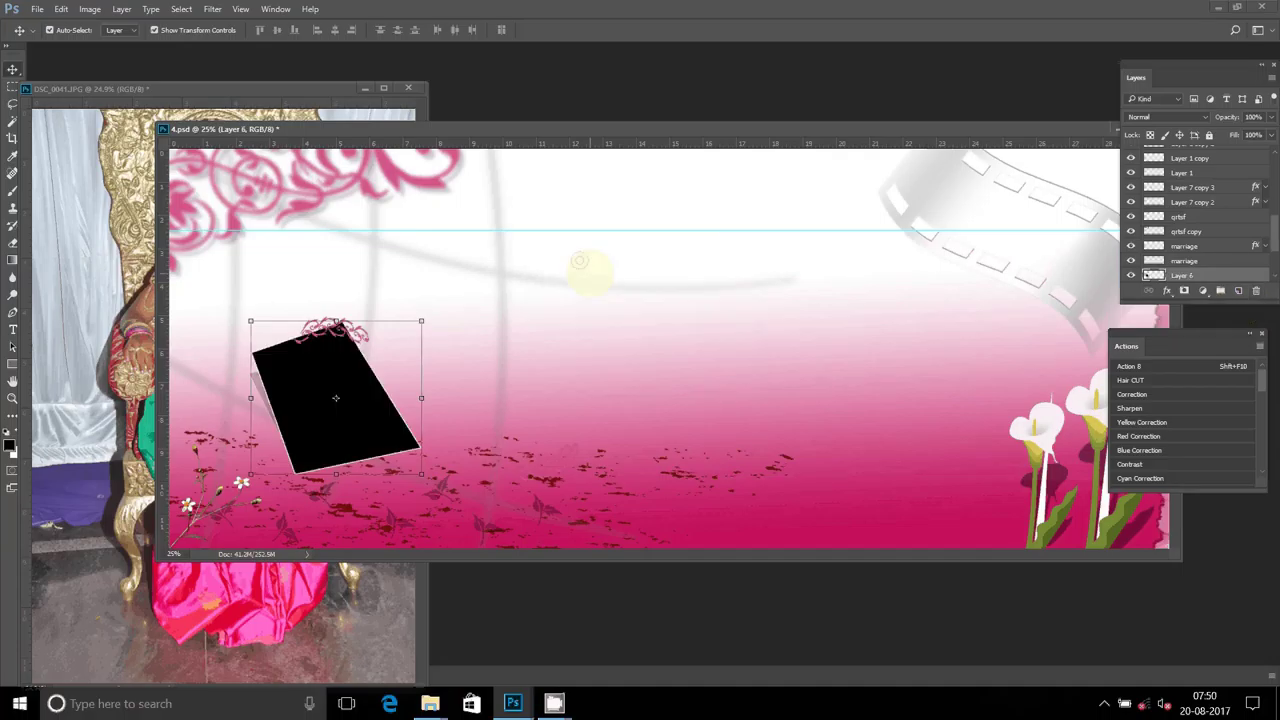
left_click(1256, 290)
left_click(585, 266)
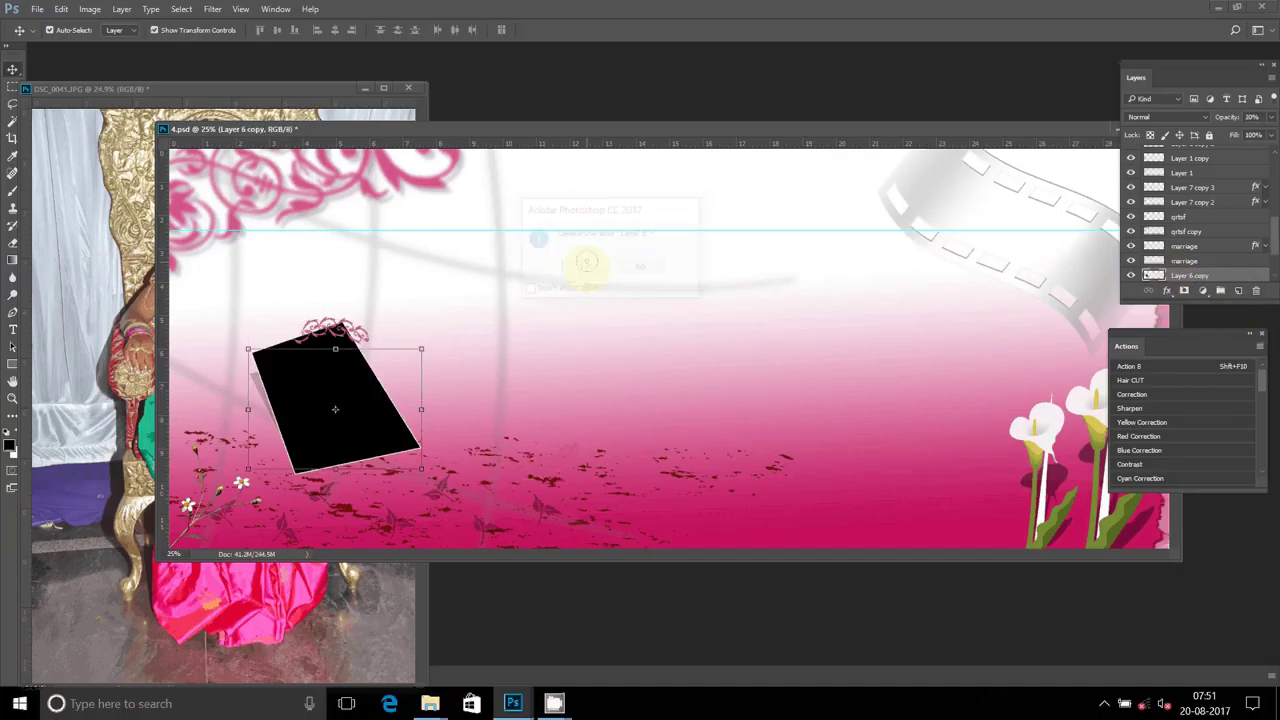
left_click(1256, 290)
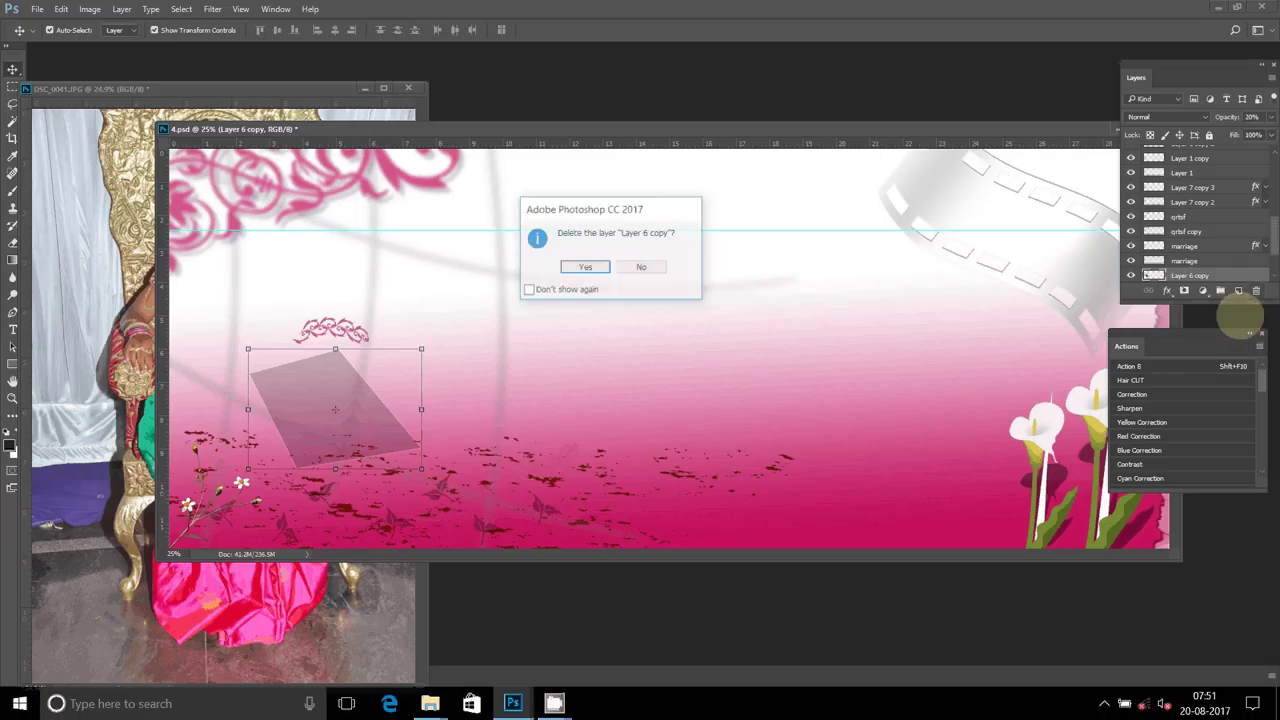
left_click(585, 266)
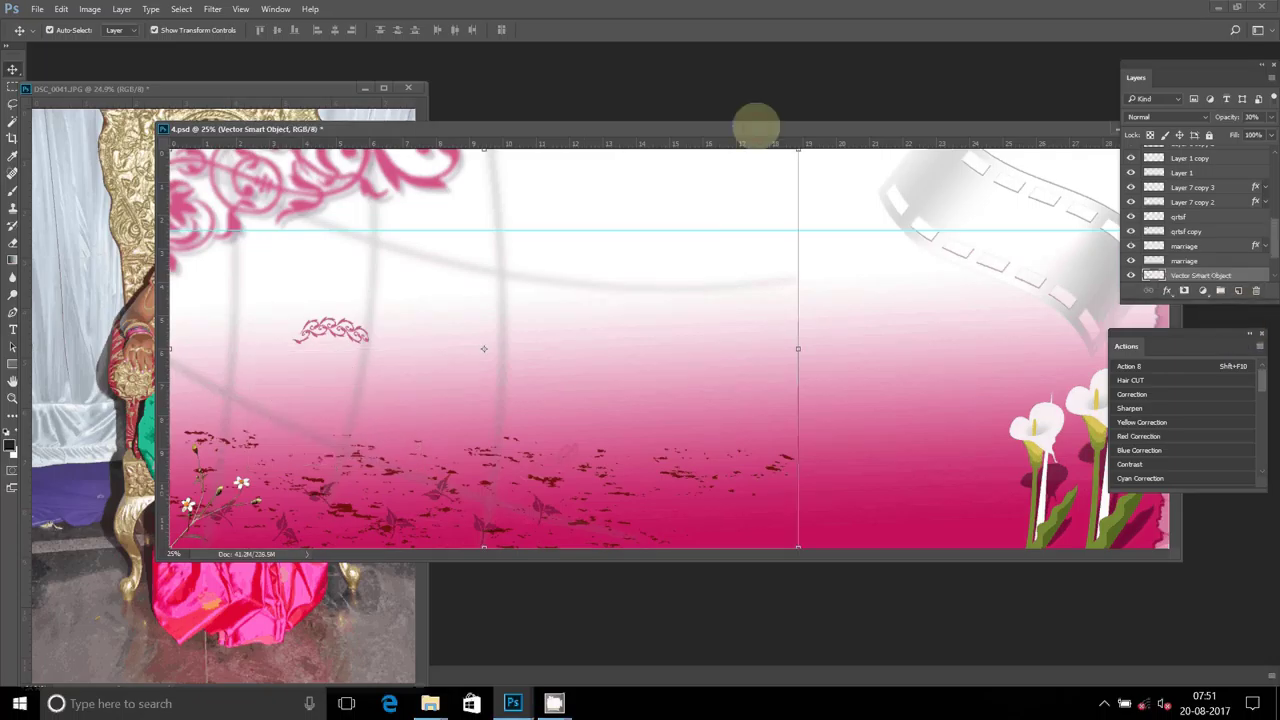
Use Image Size to set the album page to 36 inches wide at 300 pixels/inch
right_click(755, 127)
left_click(790, 151)
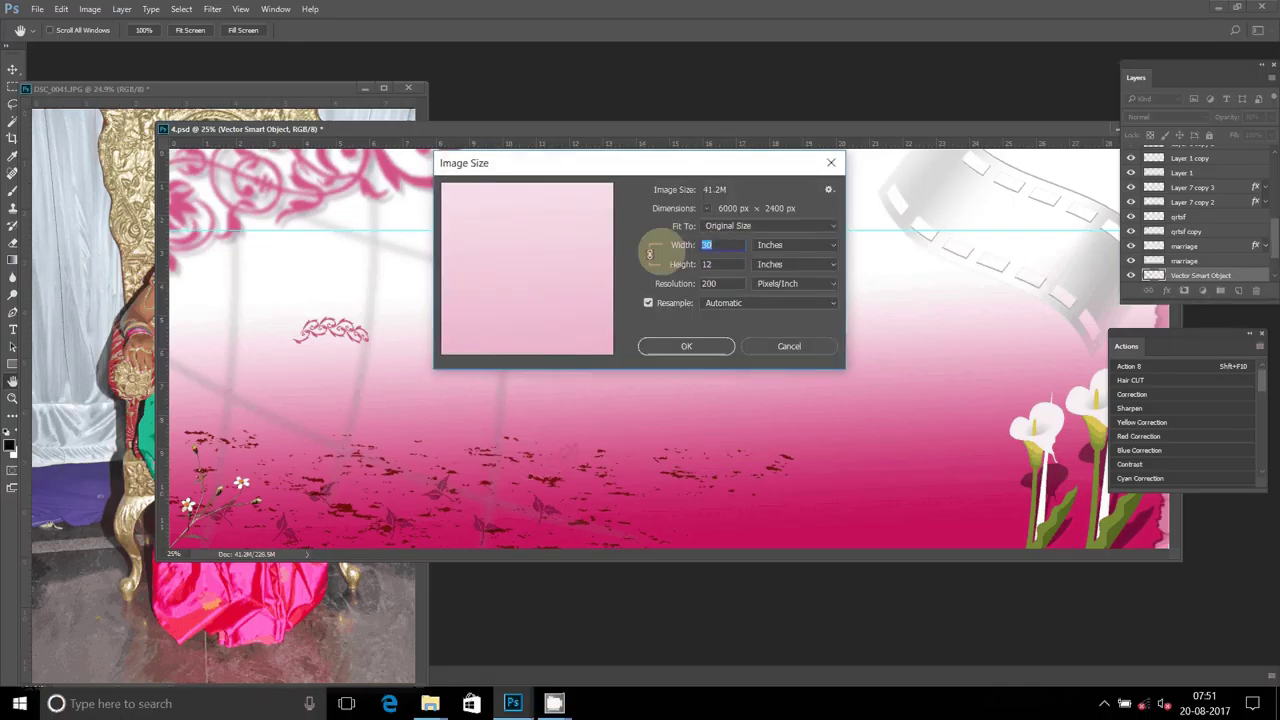
left_click(708, 245)
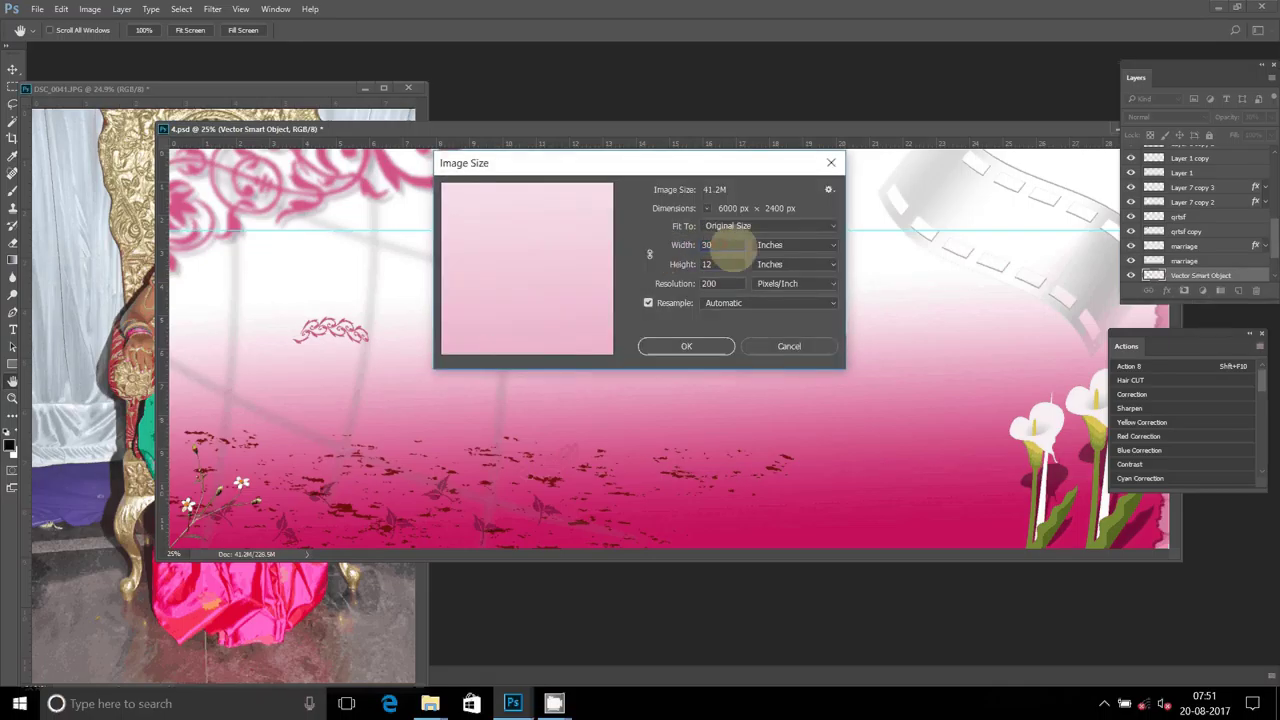
key("BackSpace")
type("6")
left_click(711, 285)
double_click(708, 284)
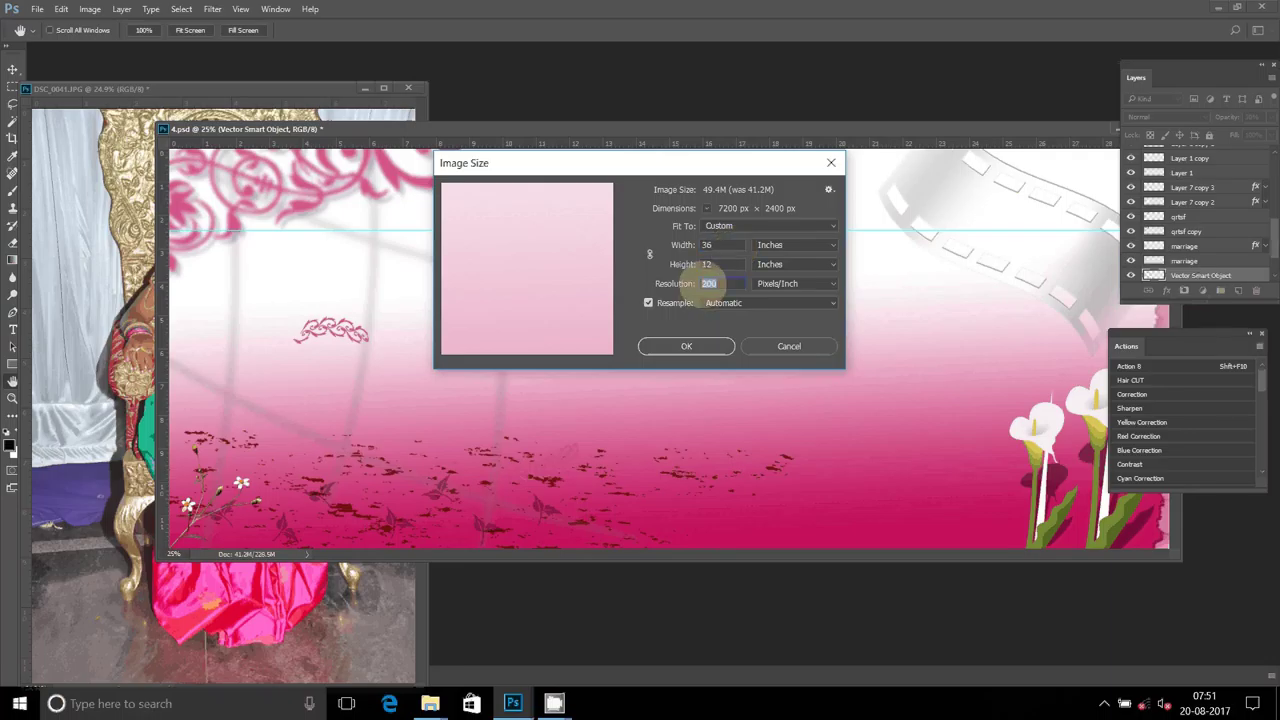
left_click(705, 281)
double_click(707, 284)
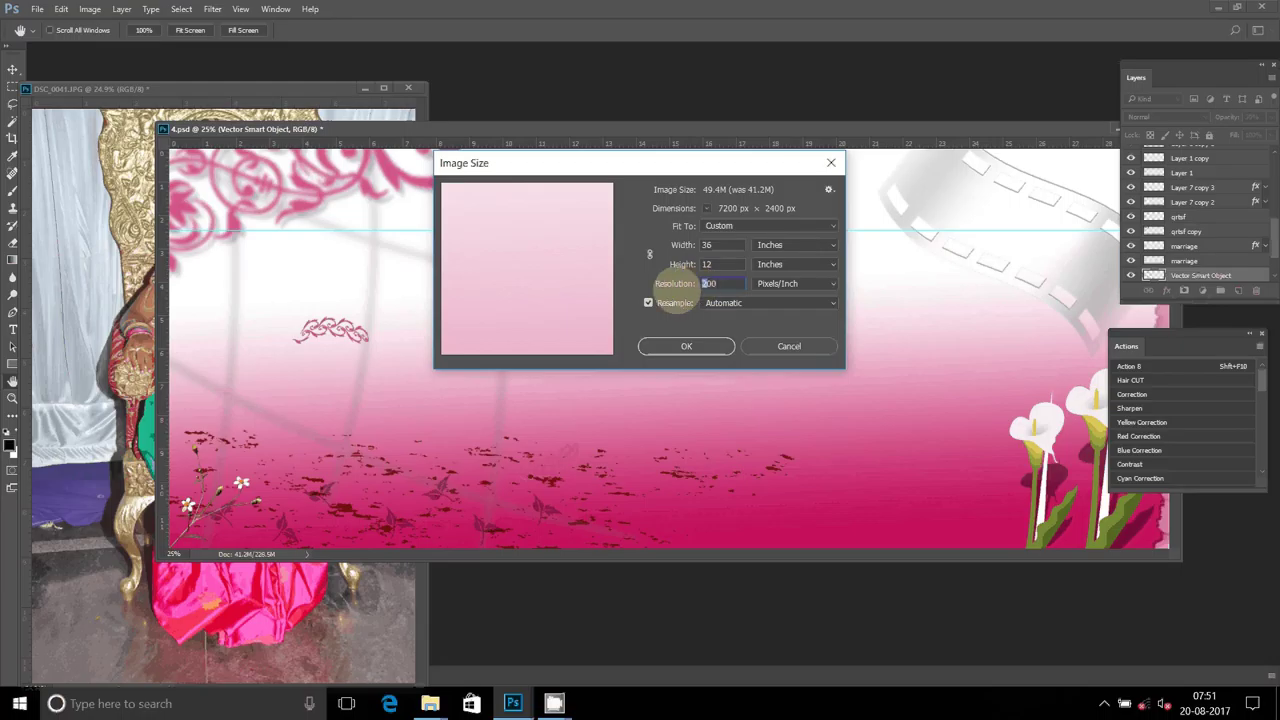
type("300")
left_click(690, 346)
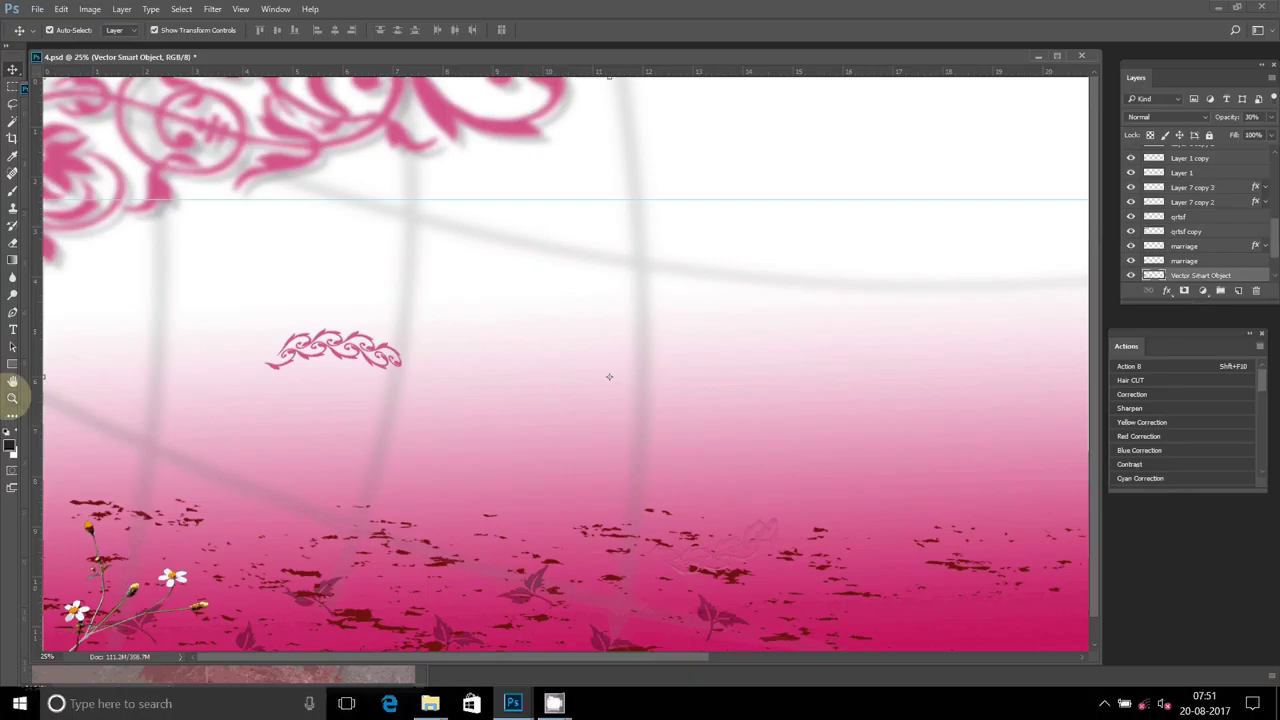
Fit the album page on screen and drag the DSC_0041 throne portrait into it
left_click(12, 398)
right_click(378, 406)
left_click(385, 414)
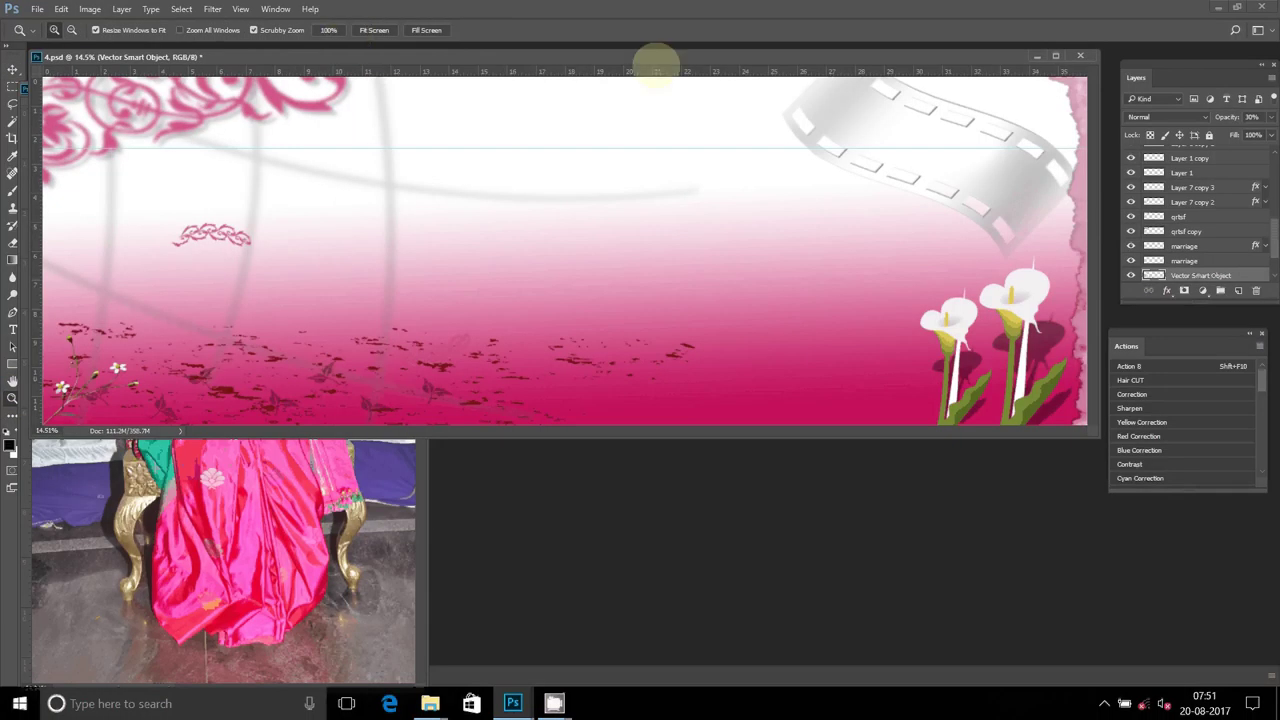
mouse_move(655, 62)
left_mouse_down()
mouse_move(786, 257)
mouse_move(1057, 254)
left_mouse_up()
left_click(68, 85)
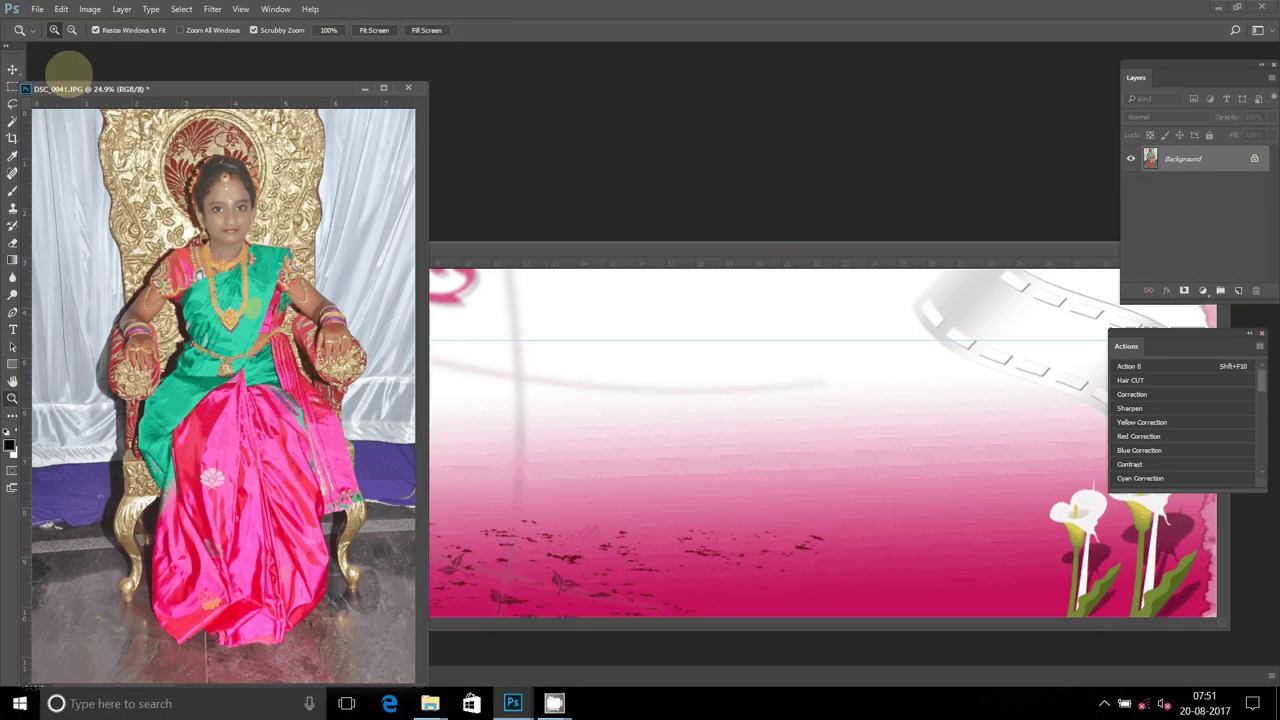
left_click(13, 69)
mouse_move(220, 380)
left_mouse_down()
mouse_move(305, 278)
mouse_move(325, 291)
left_mouse_up()
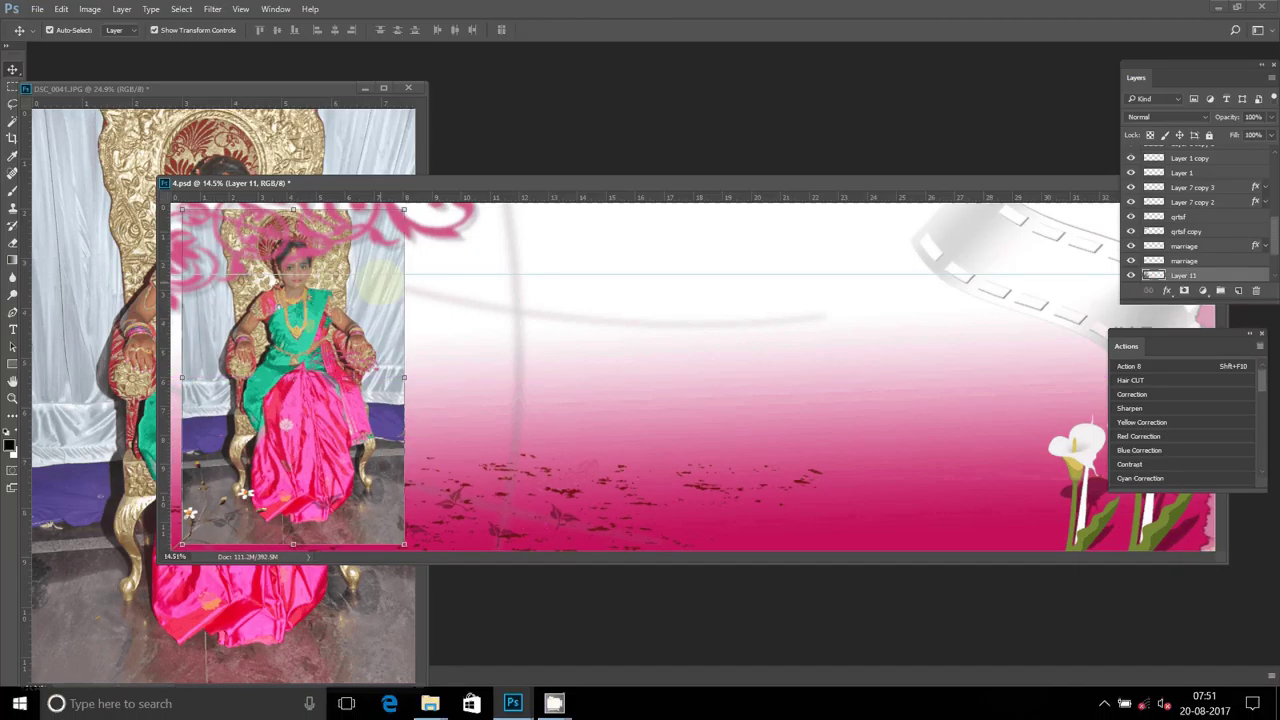
Raise the portrait layer twice and enlarge it to fill the page's left end
key("ctrl")
key("ctrl+bracketright")
key("ctrl+bracketright")
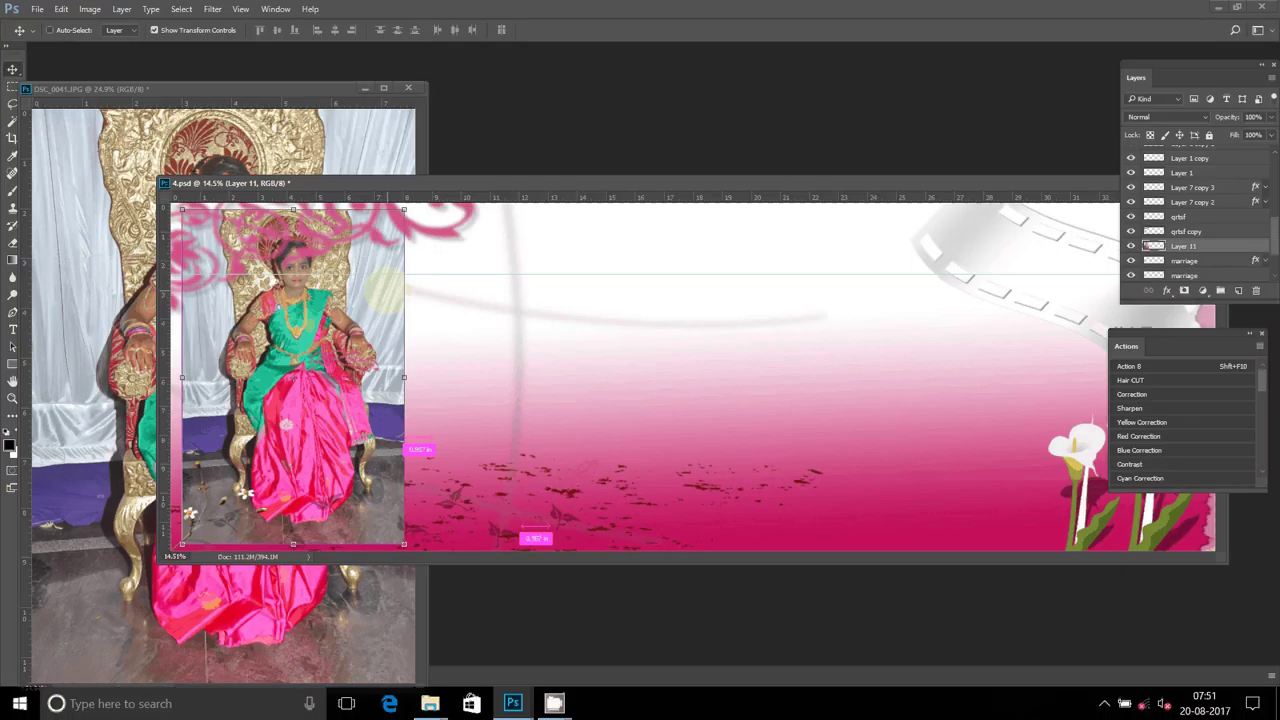
key("ctrl+bracketright")
key("ctrl+bracketright")
key("ctrl+bracketright")
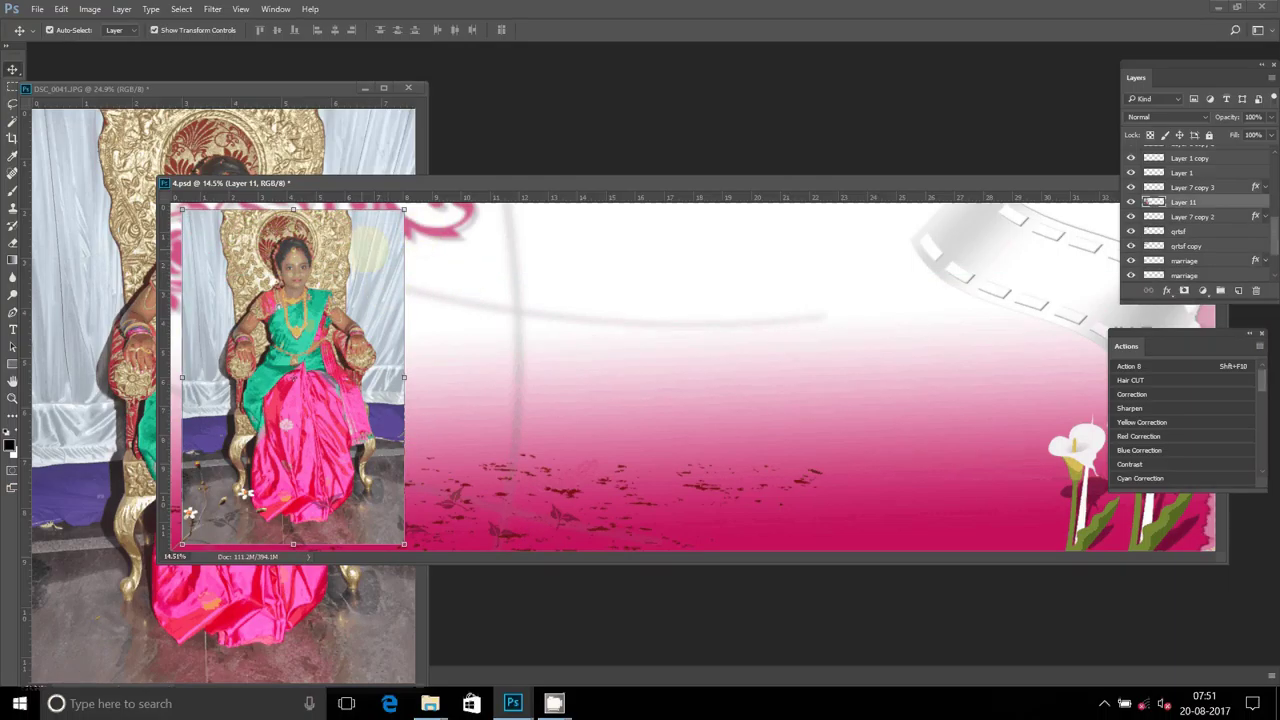
mouse_move(404, 209)
left_mouse_down()
mouse_move(425, 190)
mouse_move(428, 200)
left_mouse_up()
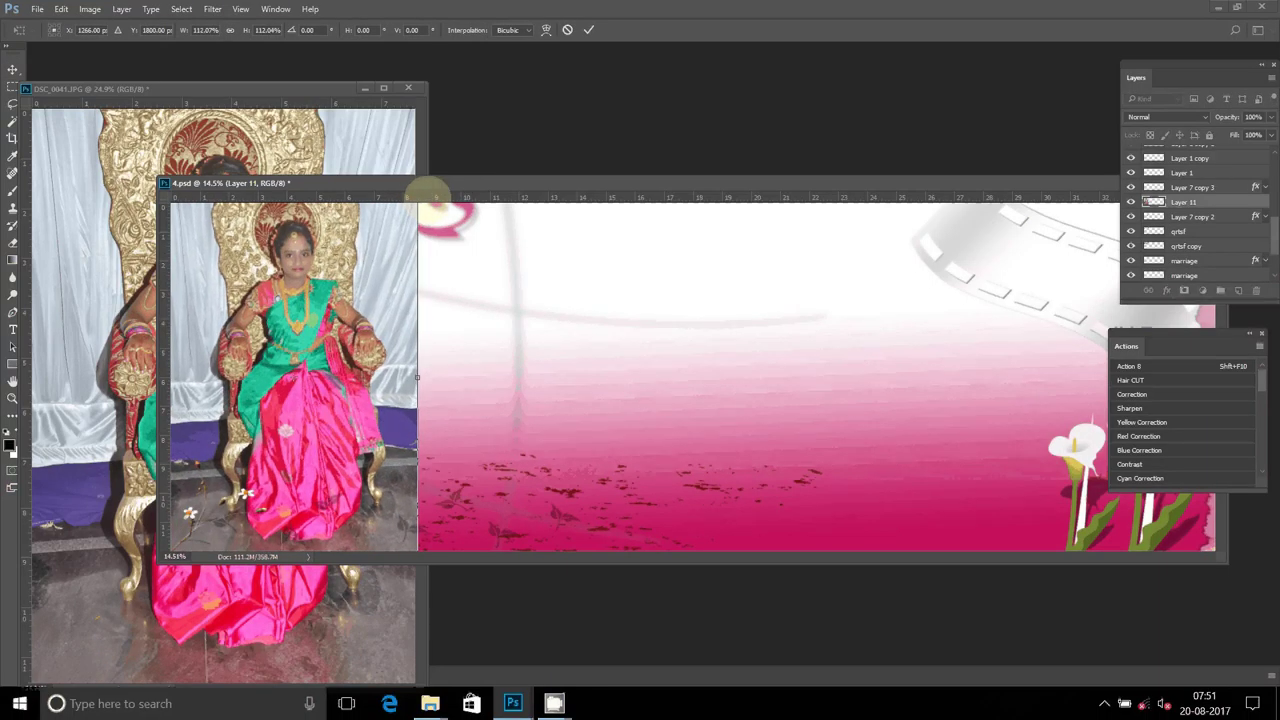
key("Return")
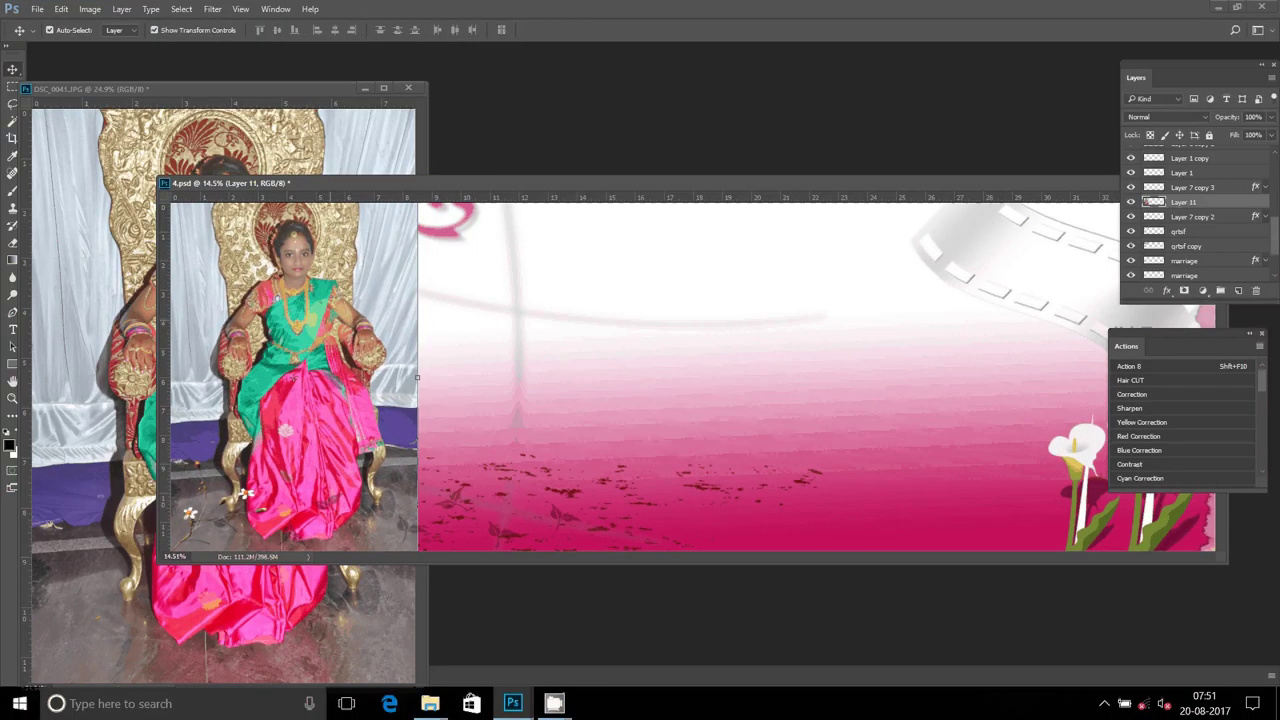
scroll(1190, 215, "up", 5)
left_click(1208, 153)
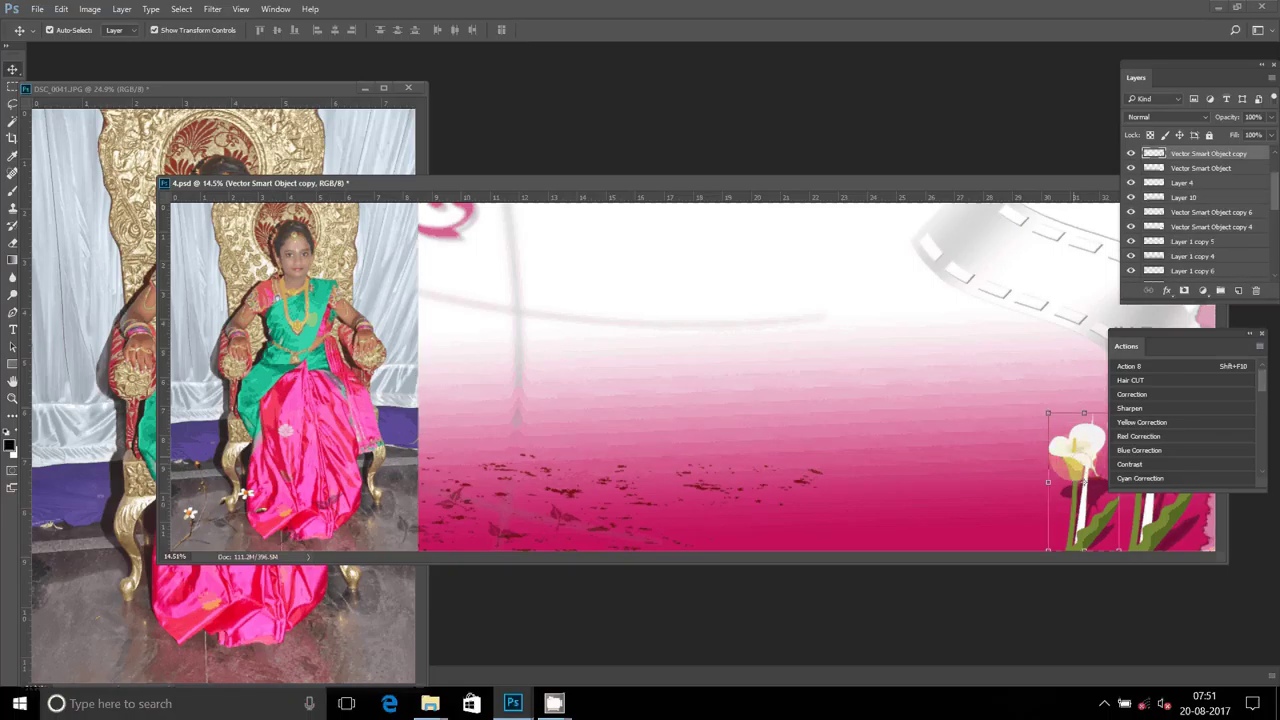
Alt-drag a copy of the white lilies to the bottom left beside the portrait
left_click_drag(965, 182, 815, 171)
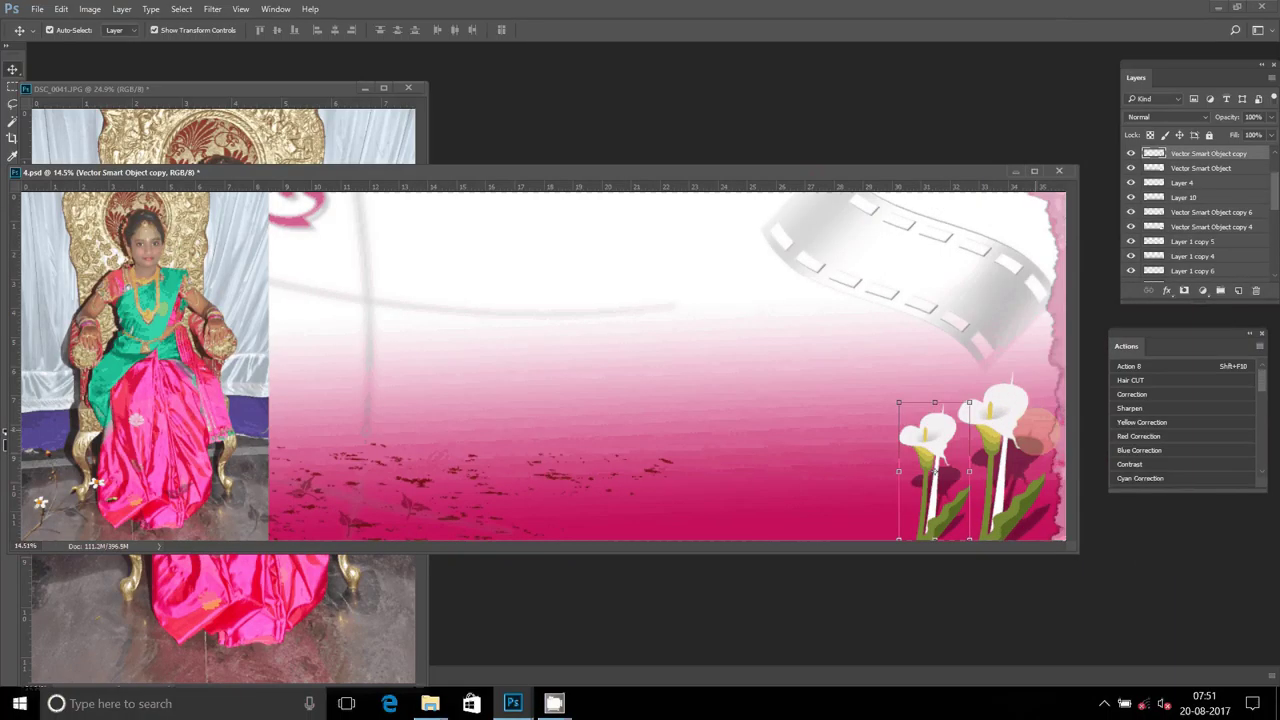
left_click_drag(935, 470, 215, 495)
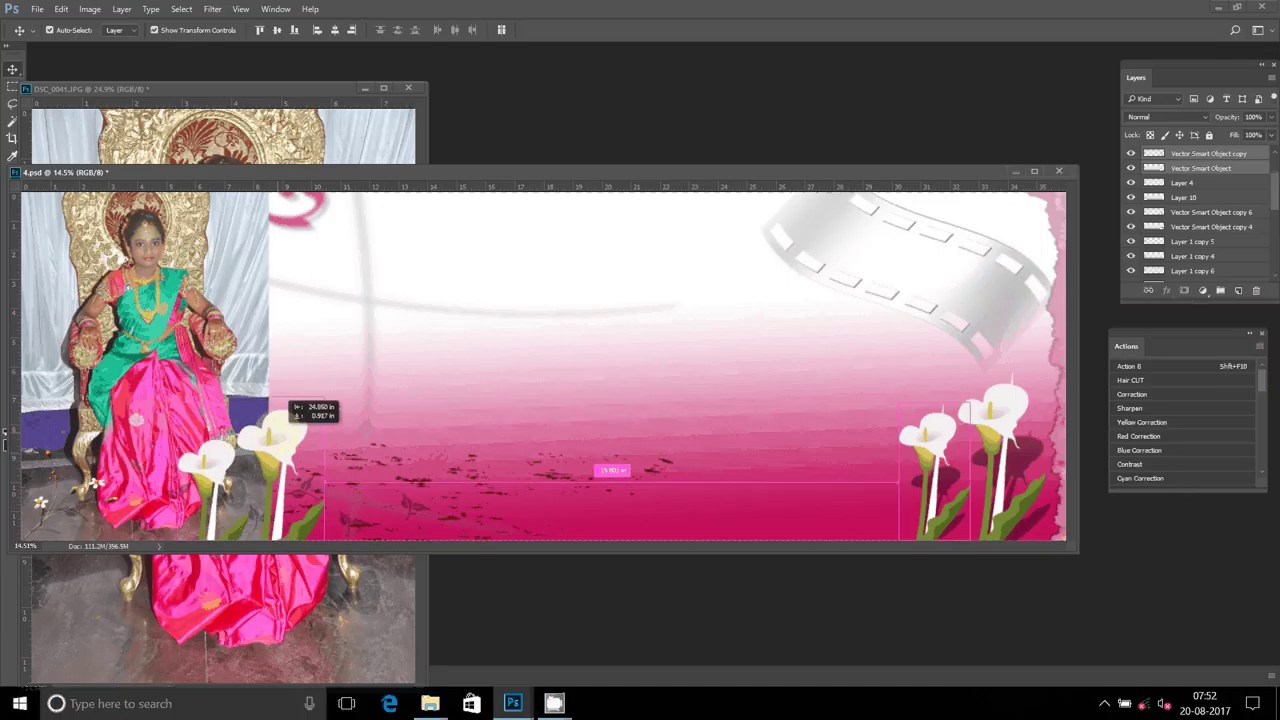
mouse_move(282, 398)
left_mouse_down()
mouse_move(290, 368)
mouse_move(337, 397)
left_mouse_up()
left_click_drag(504, 170, 682, 164)
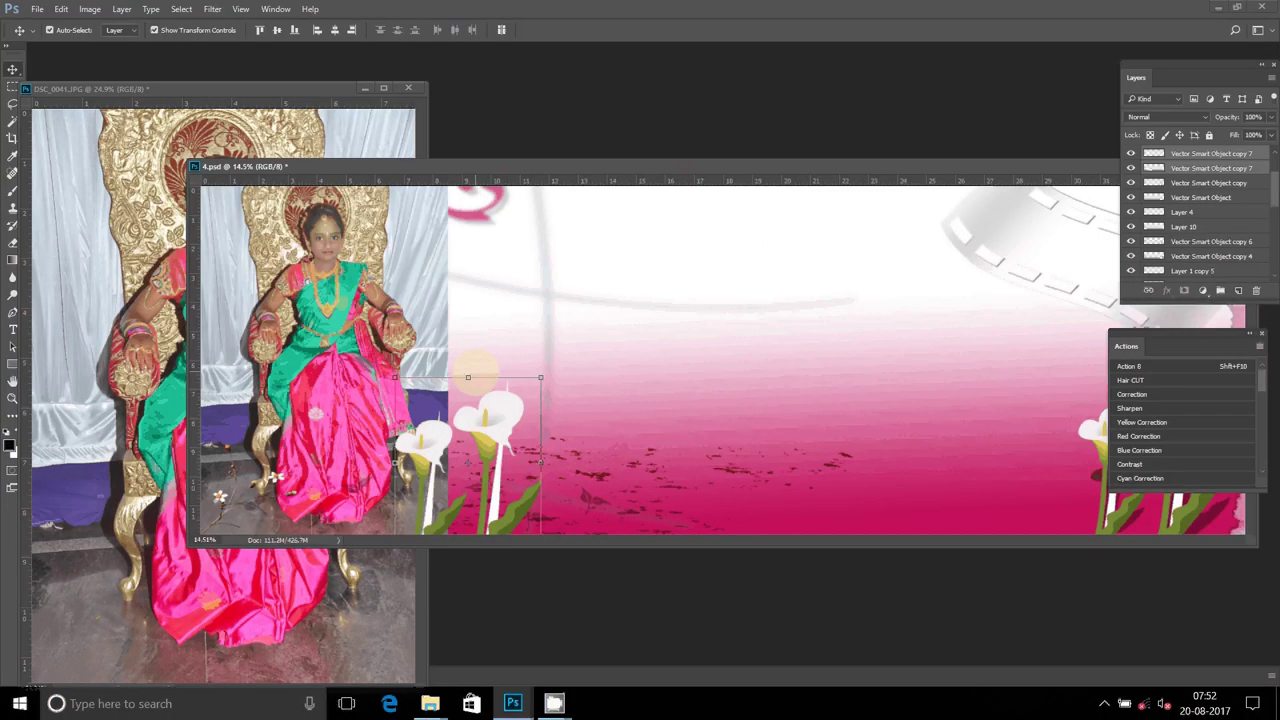
Filter the Layers panel to the portrait and lily copy, then open Layer 11's context menu
left_click(447, 360)
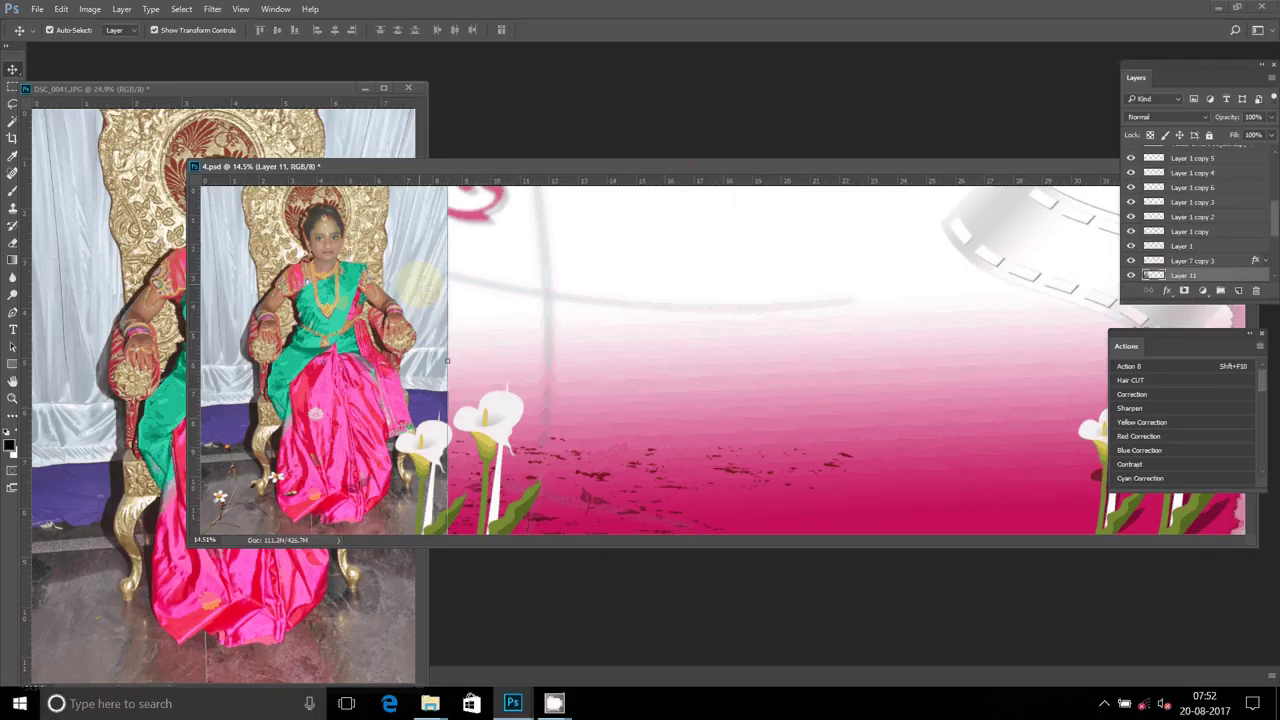
right_click(420, 287)
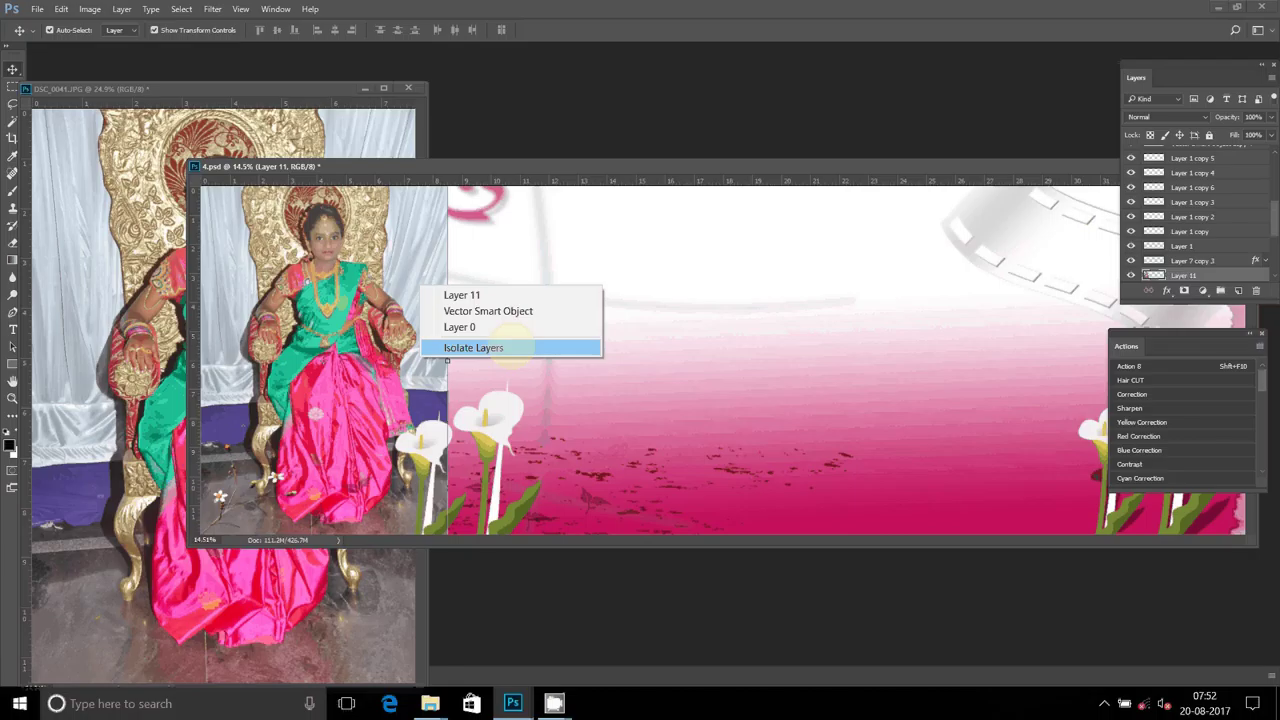
left_click(466, 347)
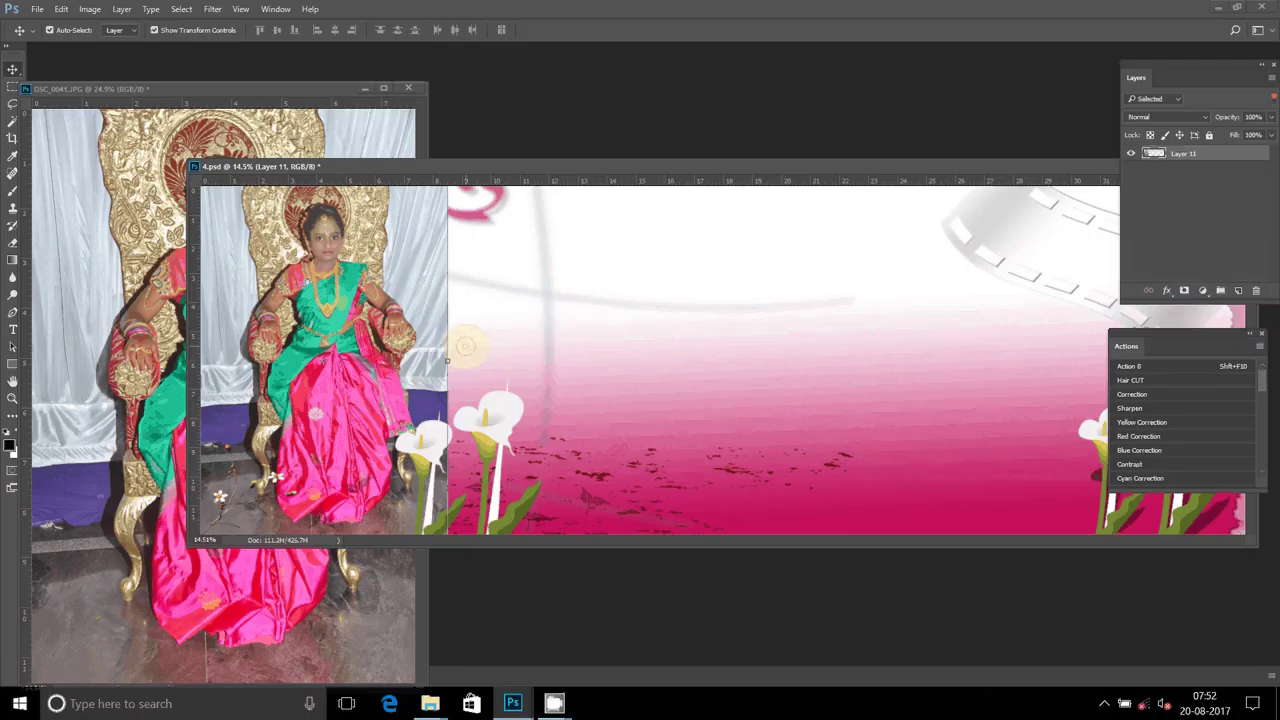
left_click(400, 342)
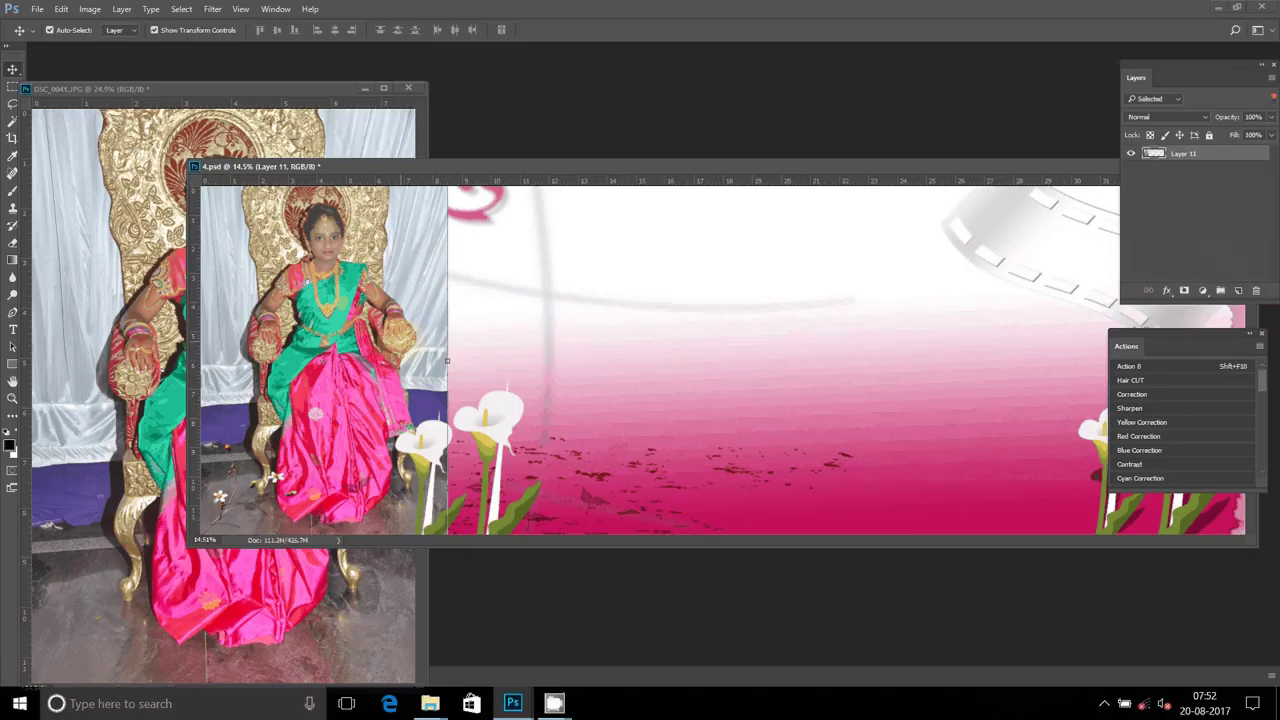
left_click(1205, 226)
left_click(1205, 153)
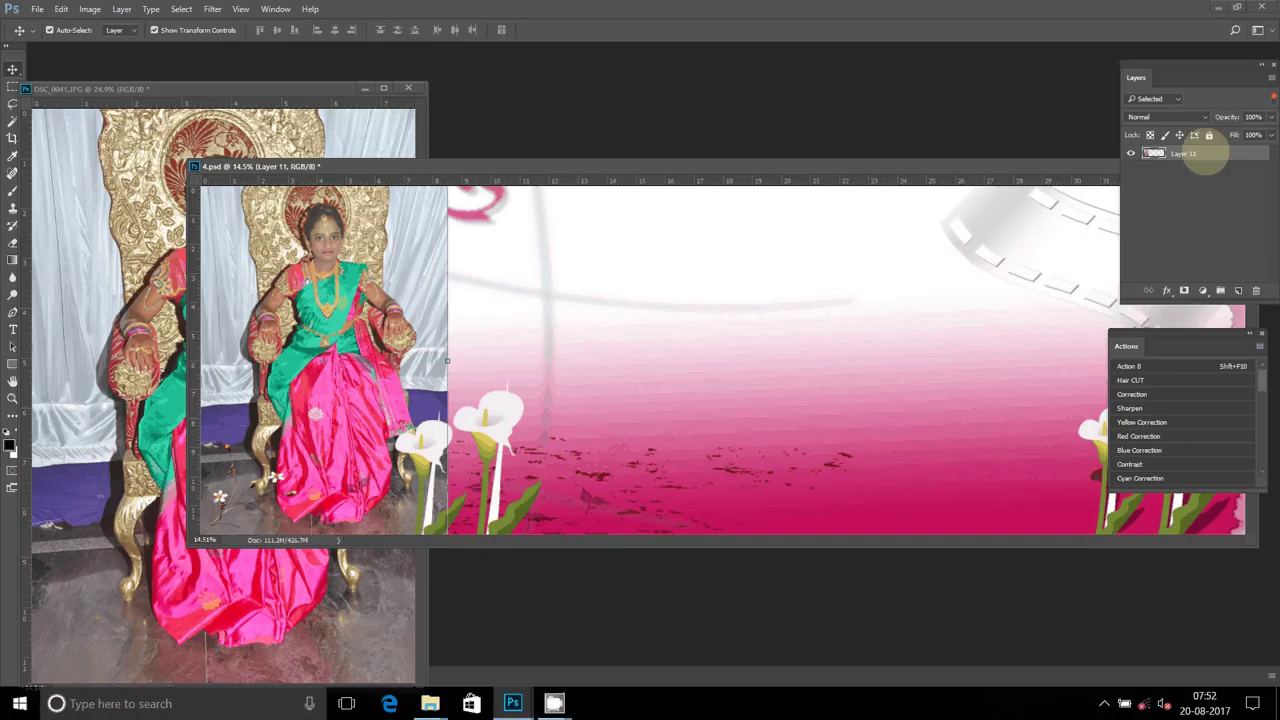
left_click(496, 420)
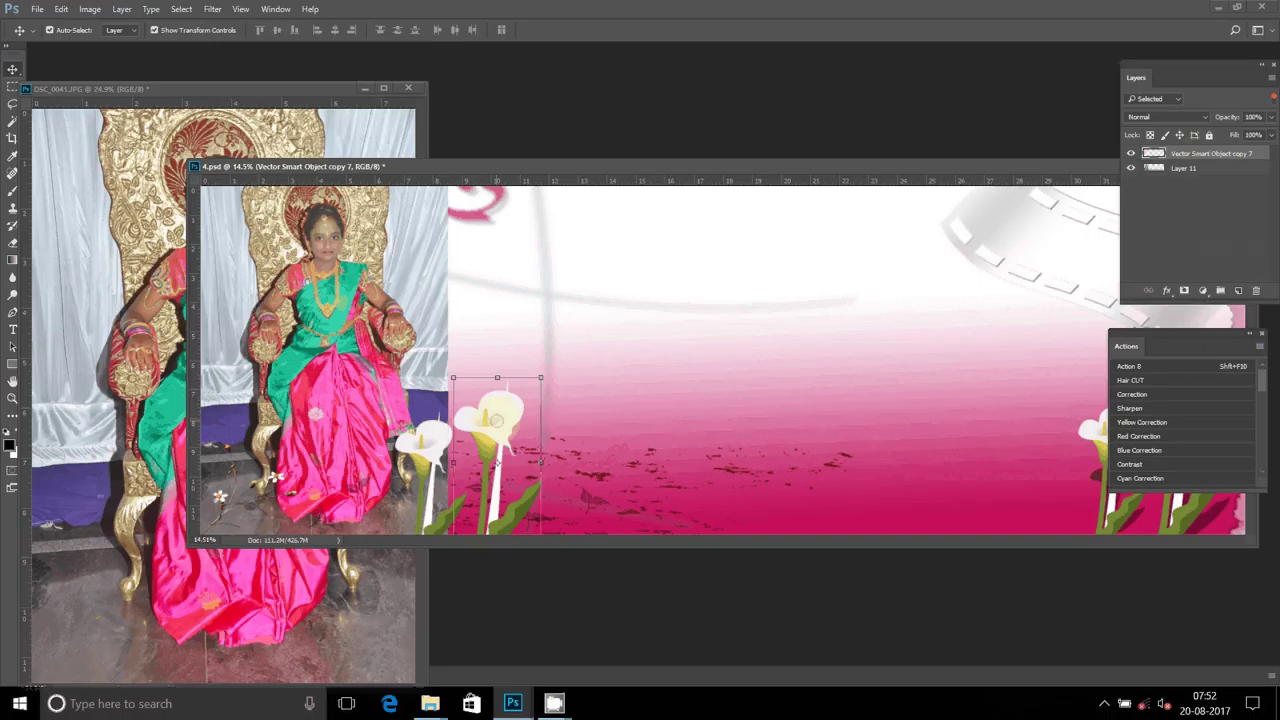
left_click(1214, 215)
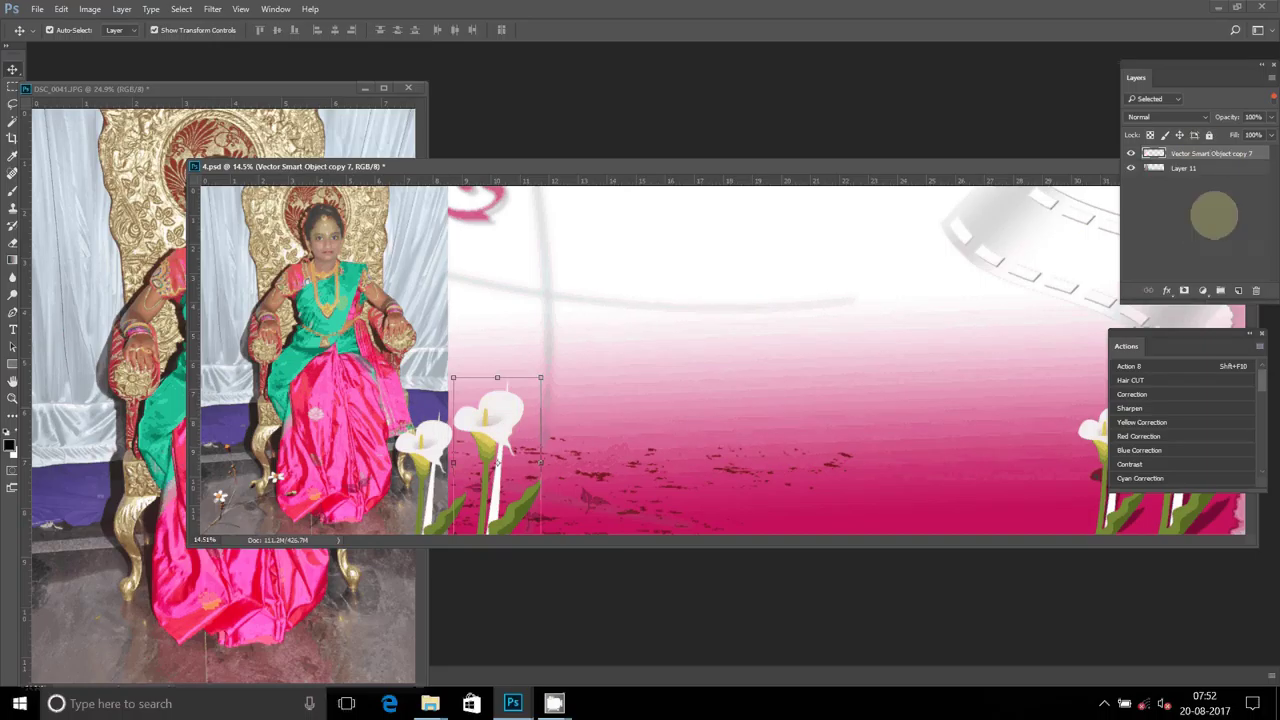
left_click(1192, 168)
right_click(1192, 168)
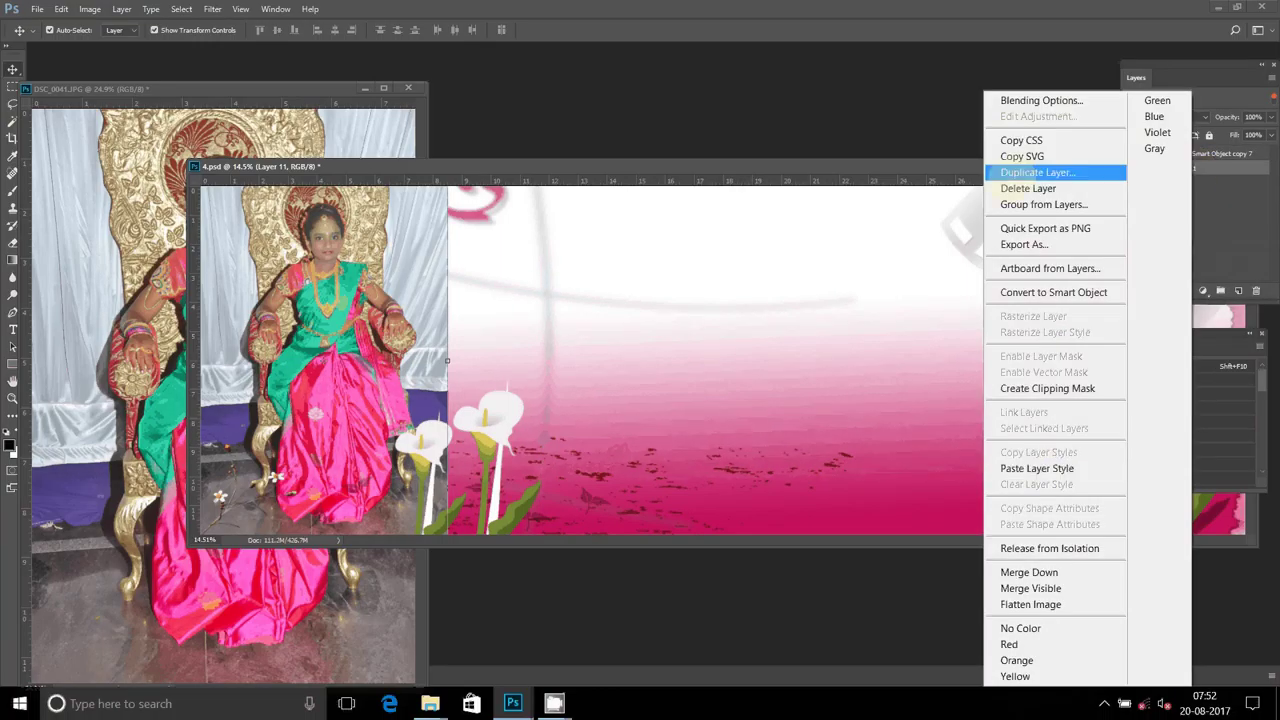
Duplicate Layer 11, cancel a trial Box Blur, and stack Layer 11 above its copy
left_click(1040, 172)
left_click(757, 217)
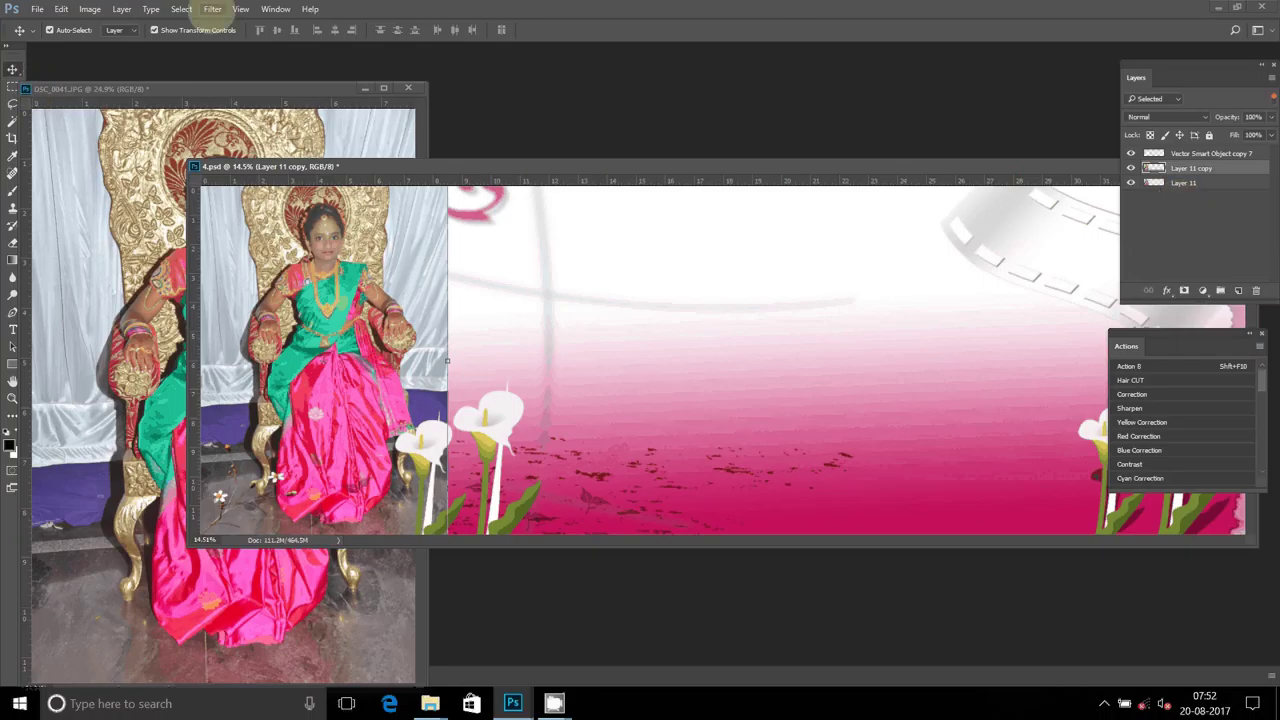
left_click(212, 9)
mouse_move(300, 194)
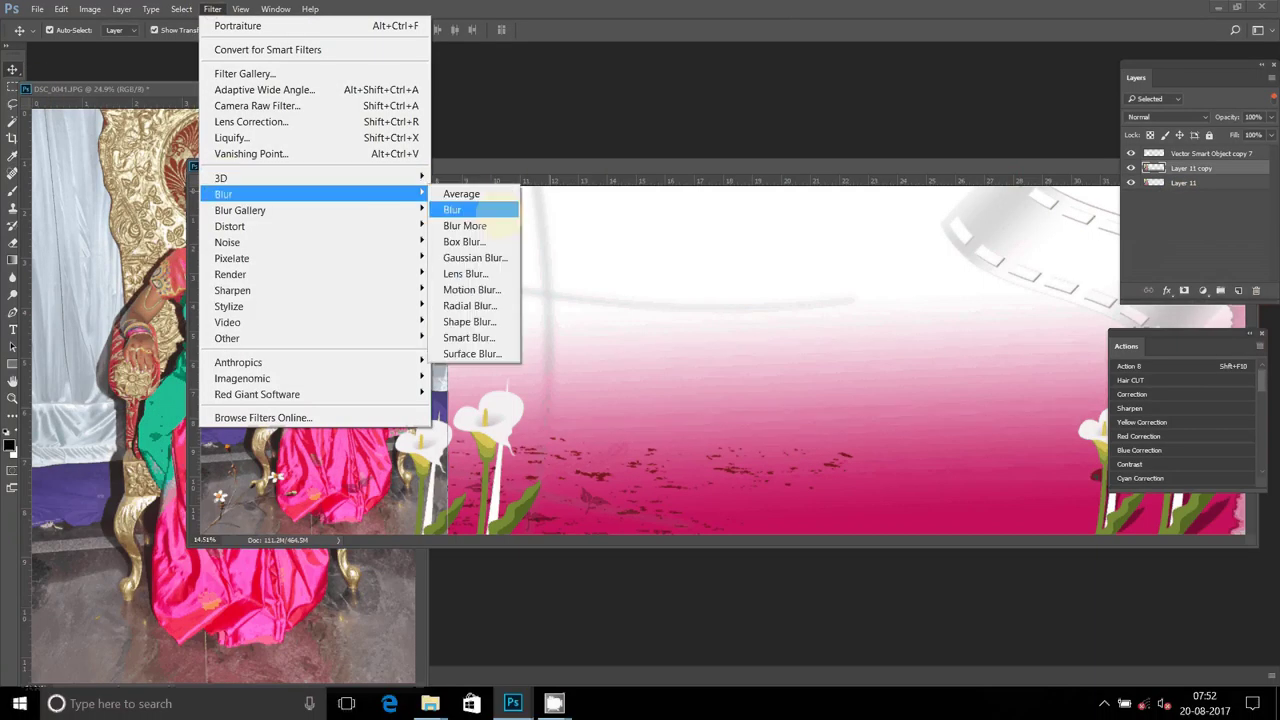
left_click(464, 242)
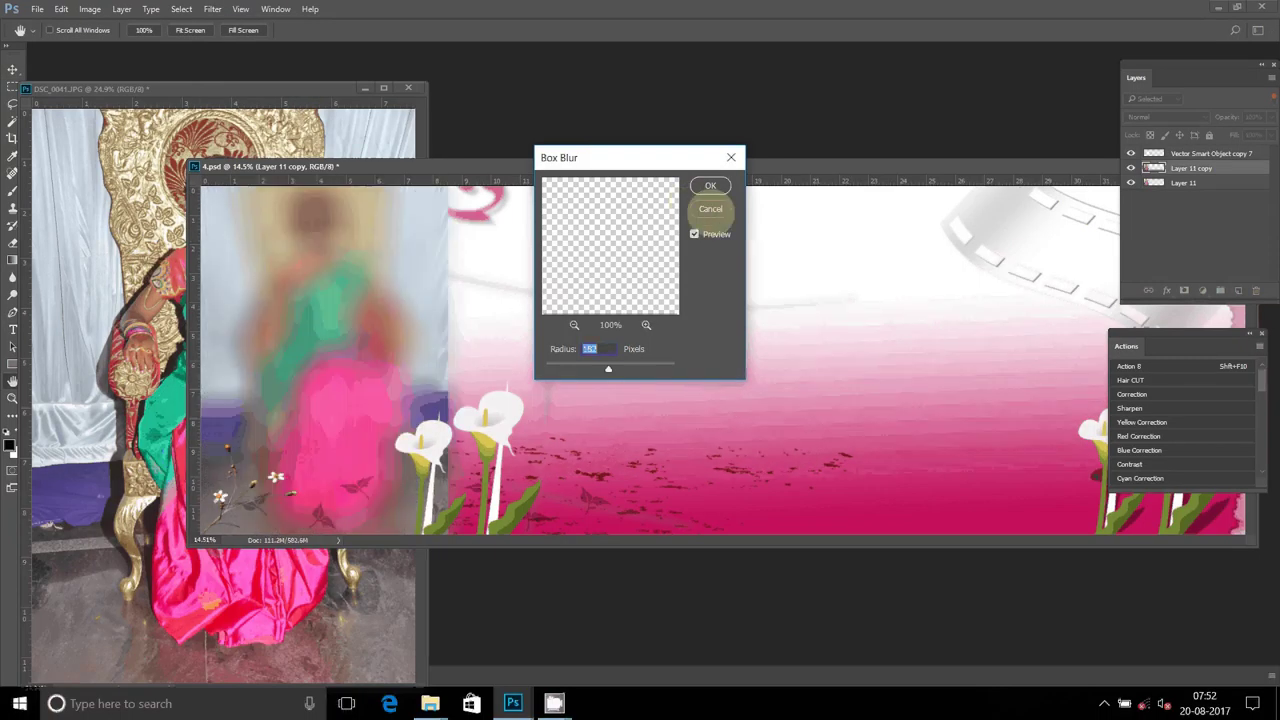
left_click(710, 209)
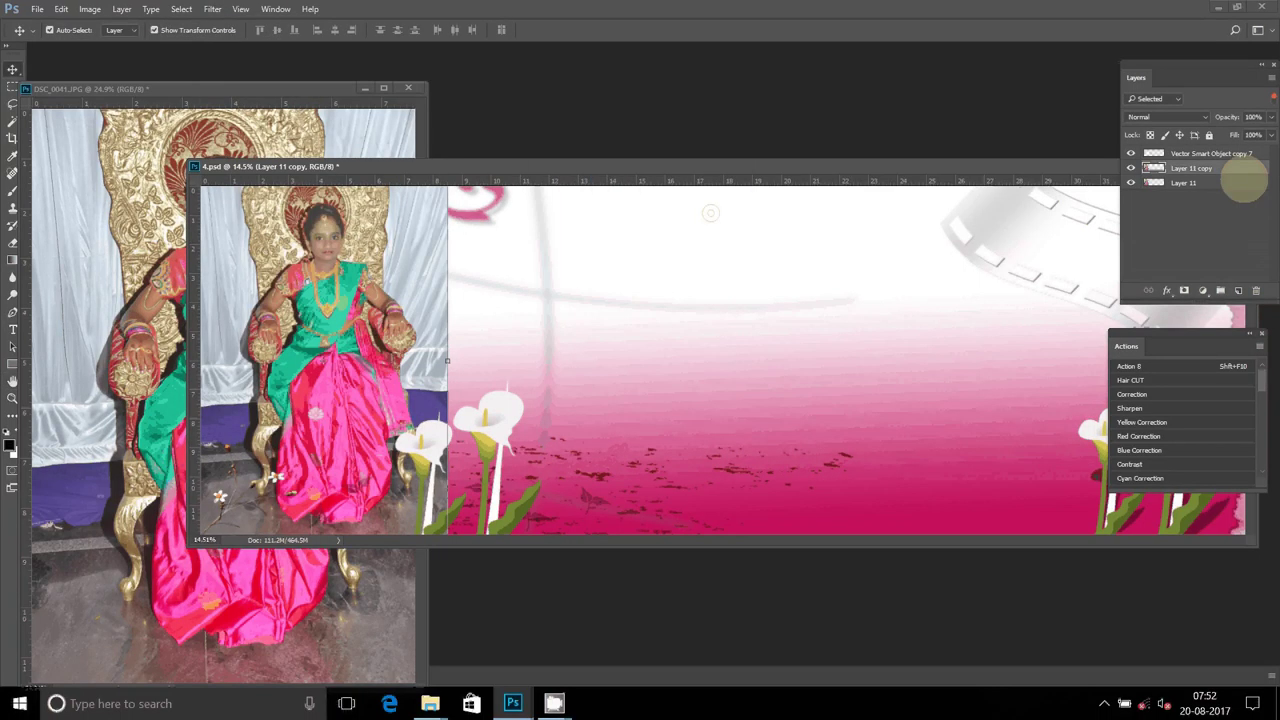
left_click(1243, 182, "shift")
left_click_drag(1200, 170, 1206, 178)
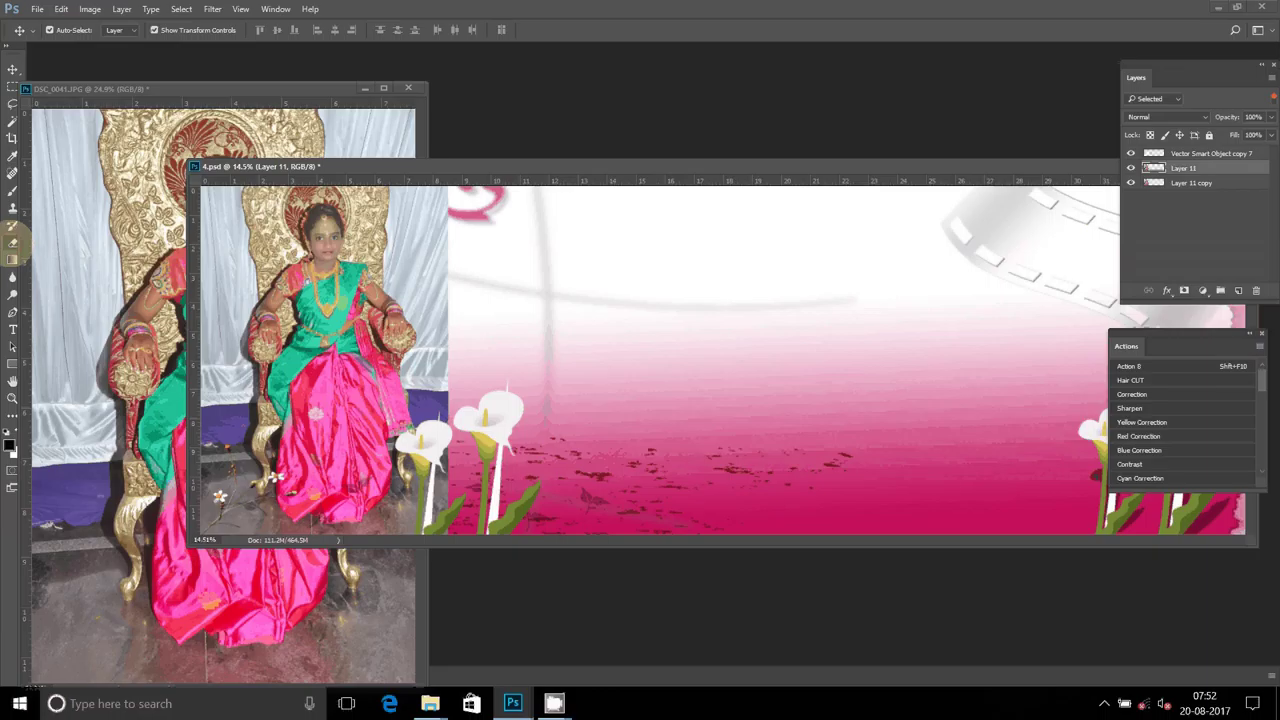
Erase along the Layer 11 portrait's right edge to soften it into the pink
left_click(12, 242)
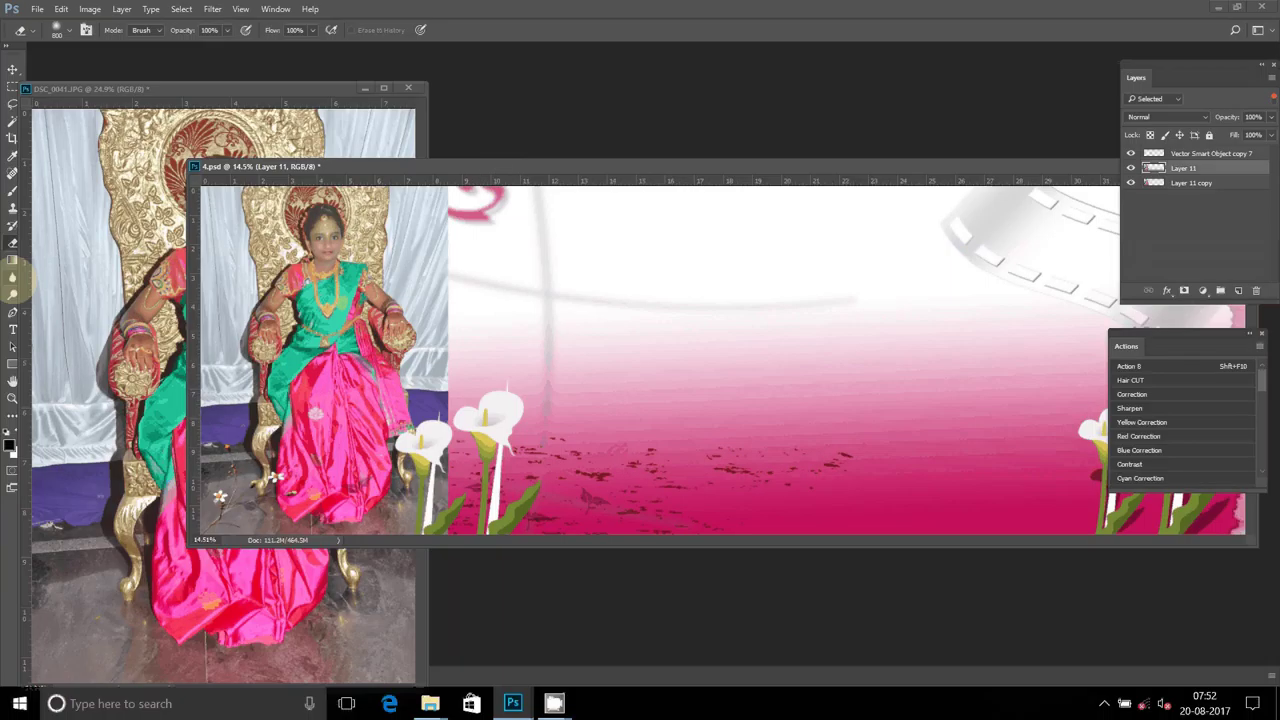
key("v")
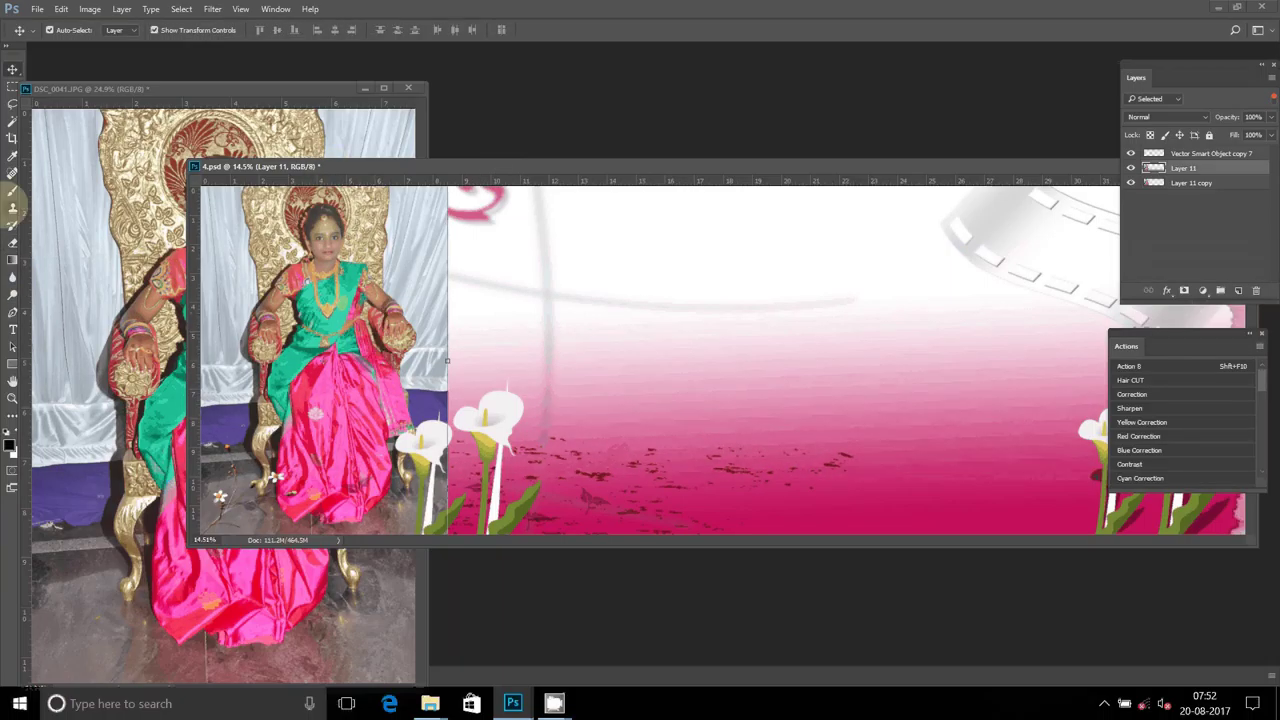
left_click(13, 242)
left_click(448, 367)
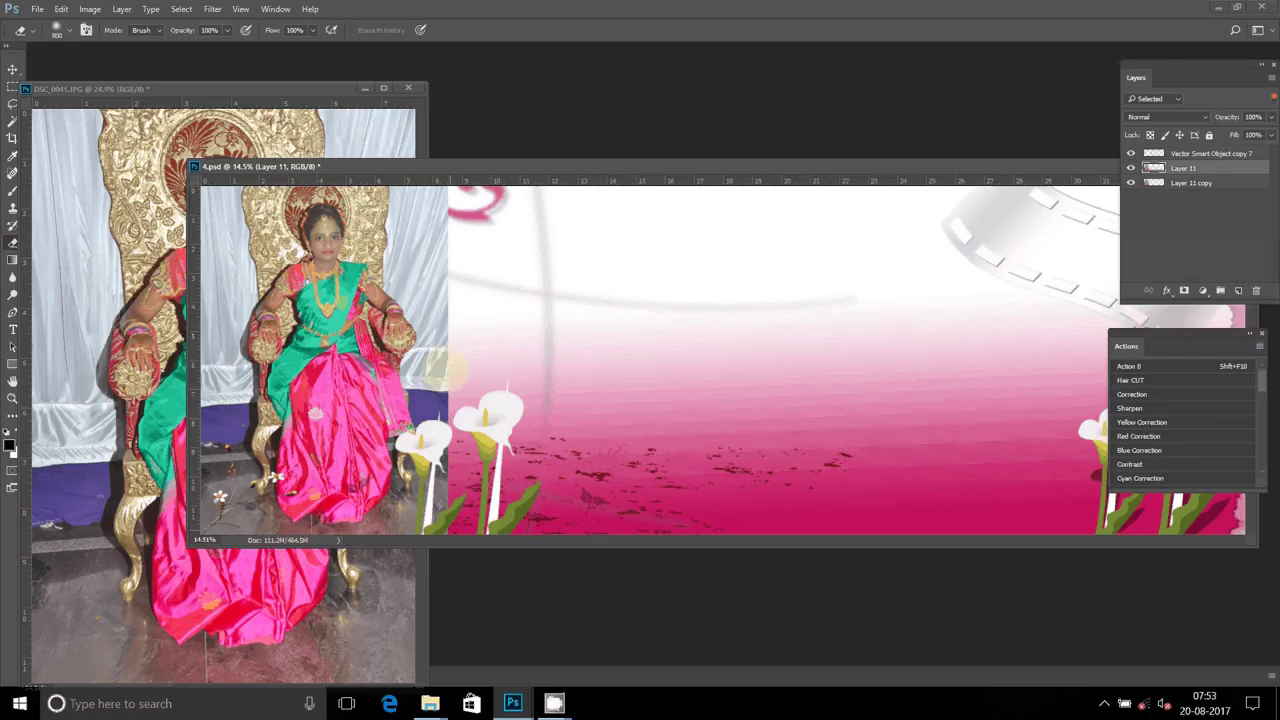
key("v")
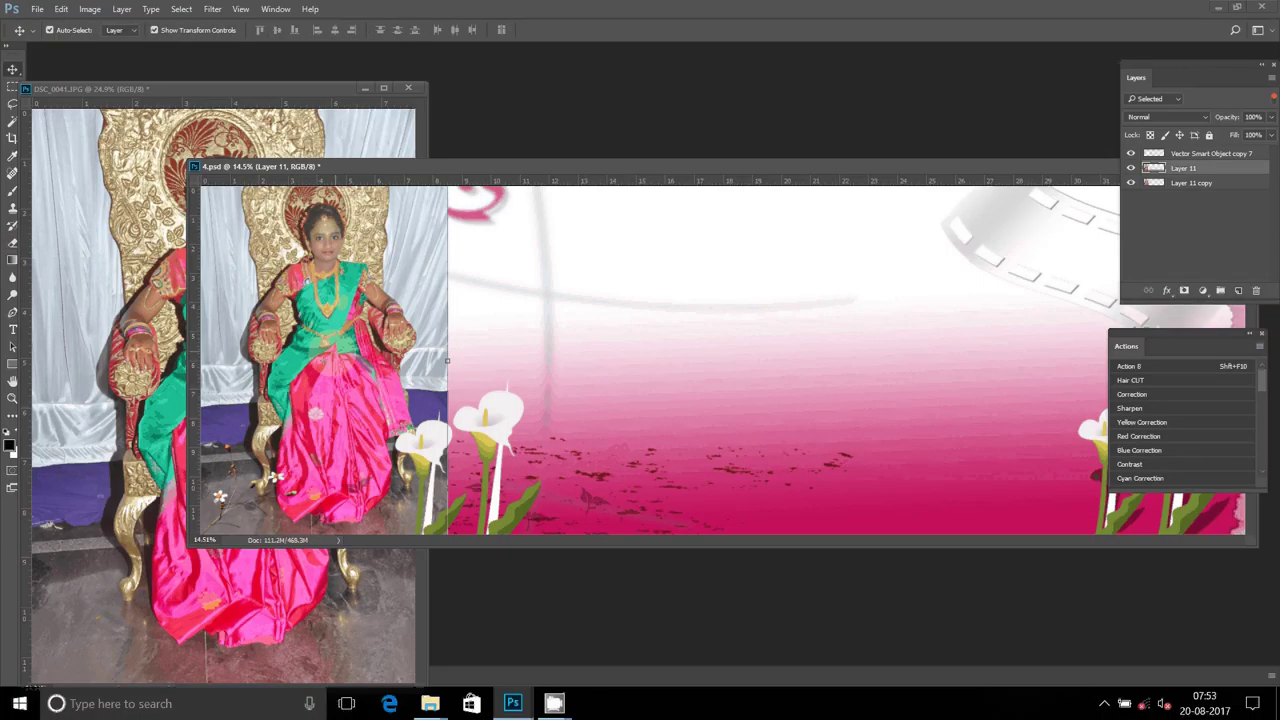
right_click(1232, 172)
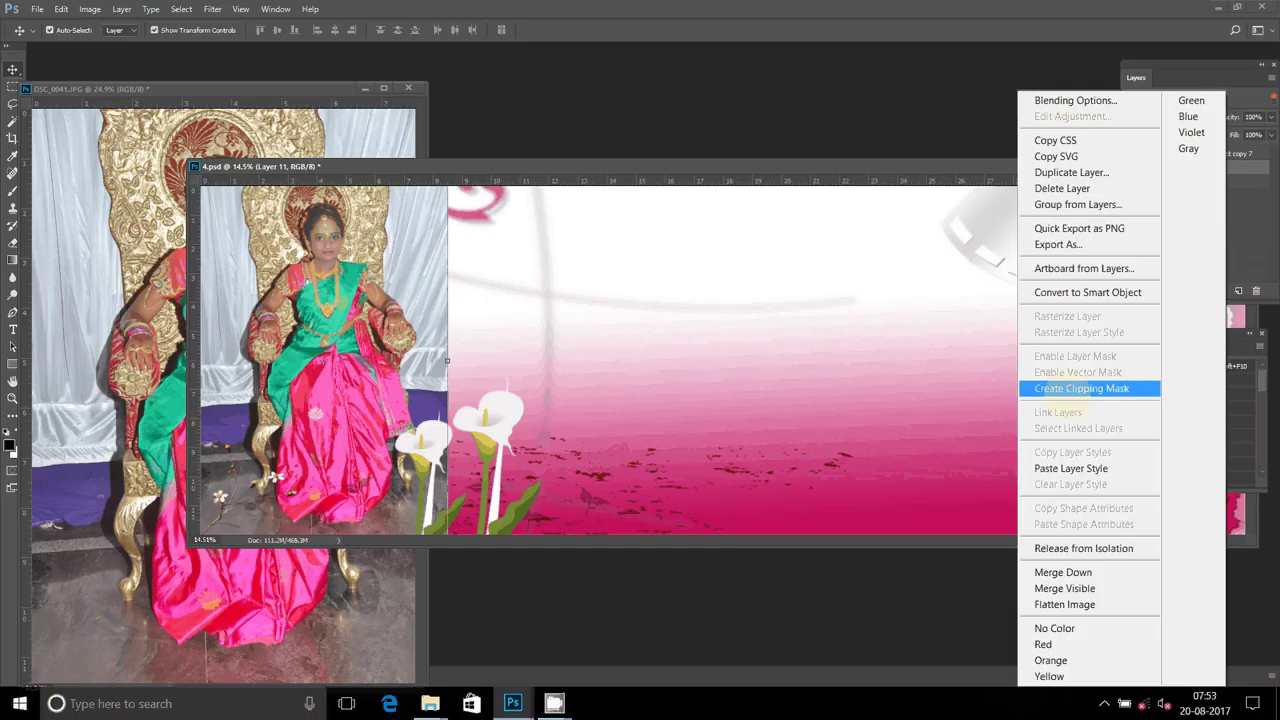
left_click(400, 258)
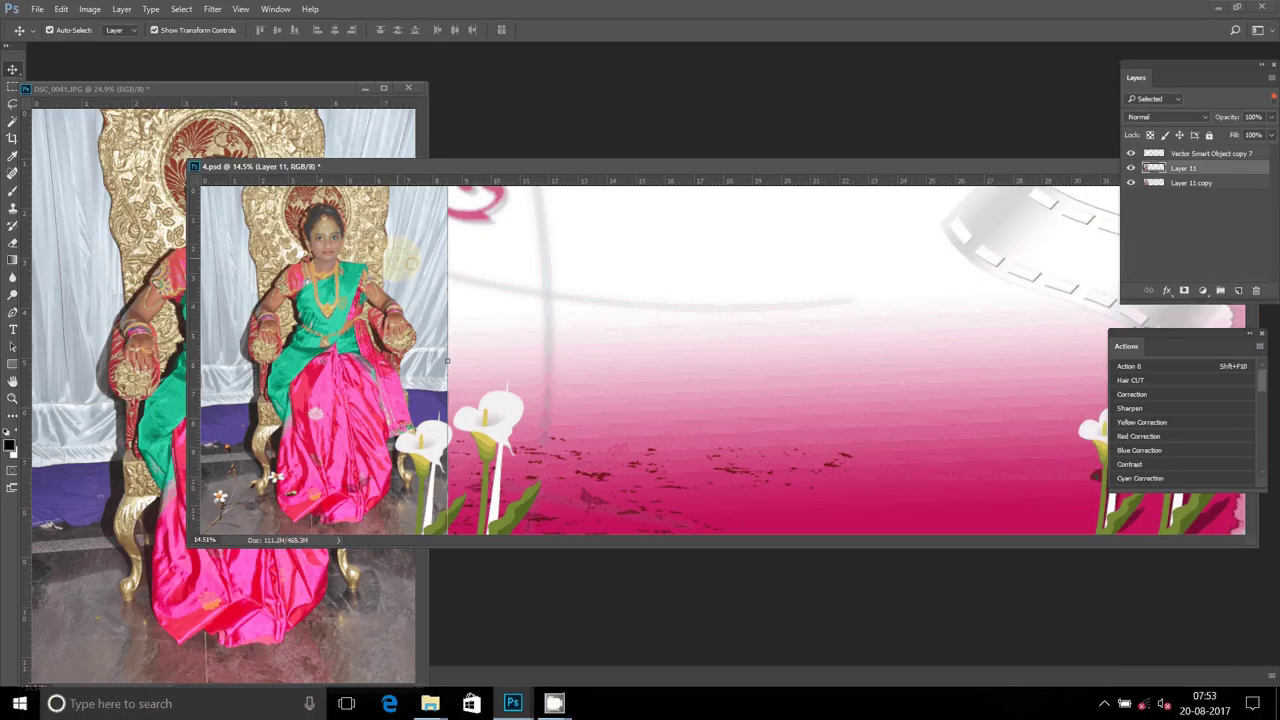
key("e")
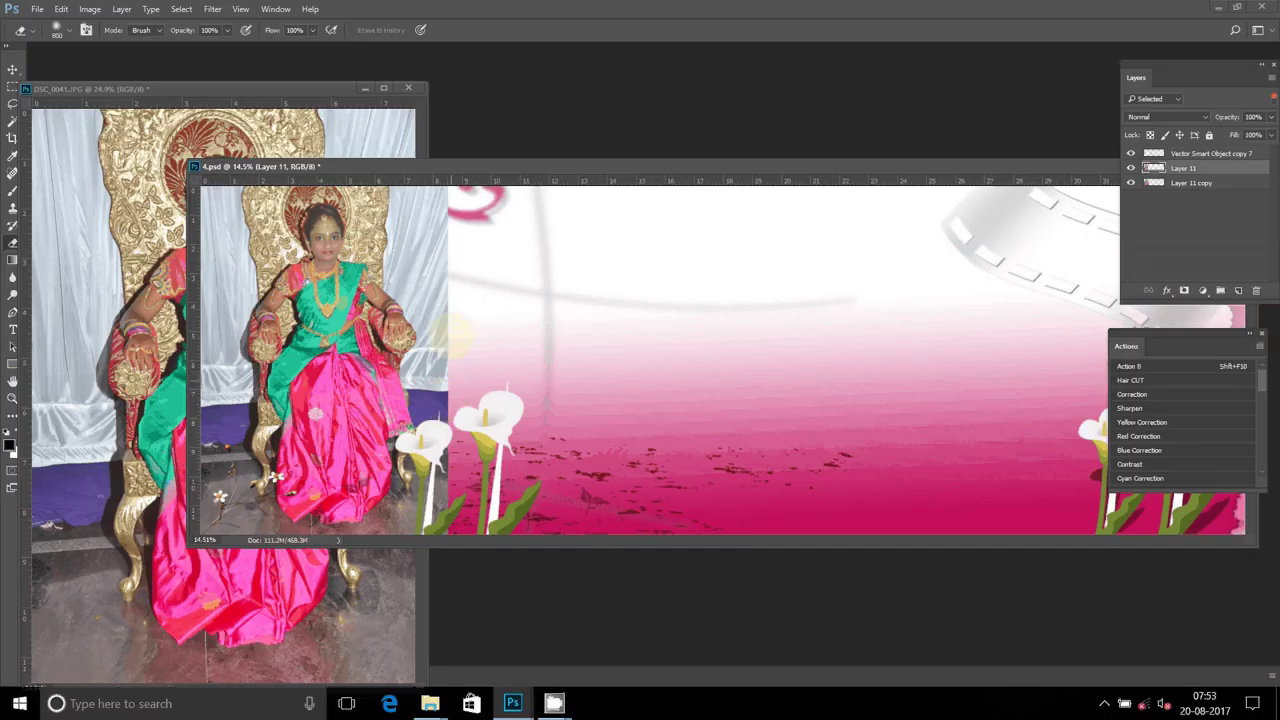
left_click(13, 69)
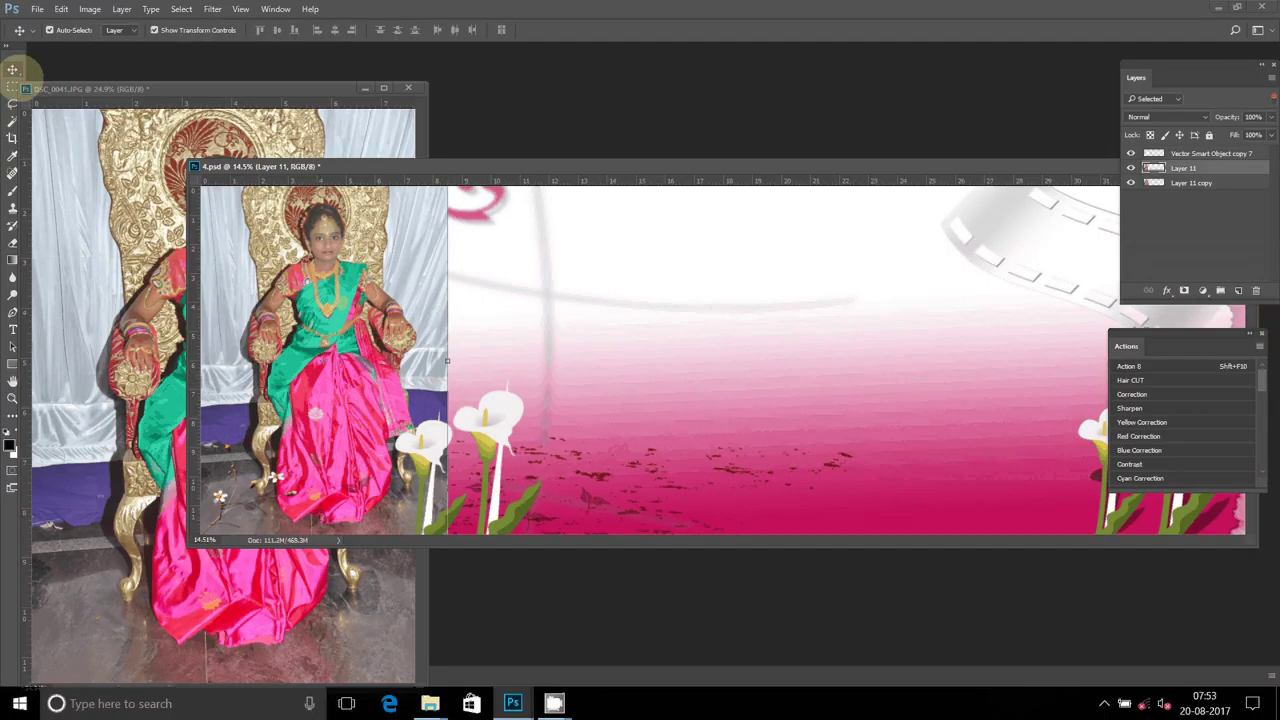
Duplicate Layer 11 as Layer 11 copy 2, hide Layer 11, and erase the portrait's hard edge
right_click(1198, 170)
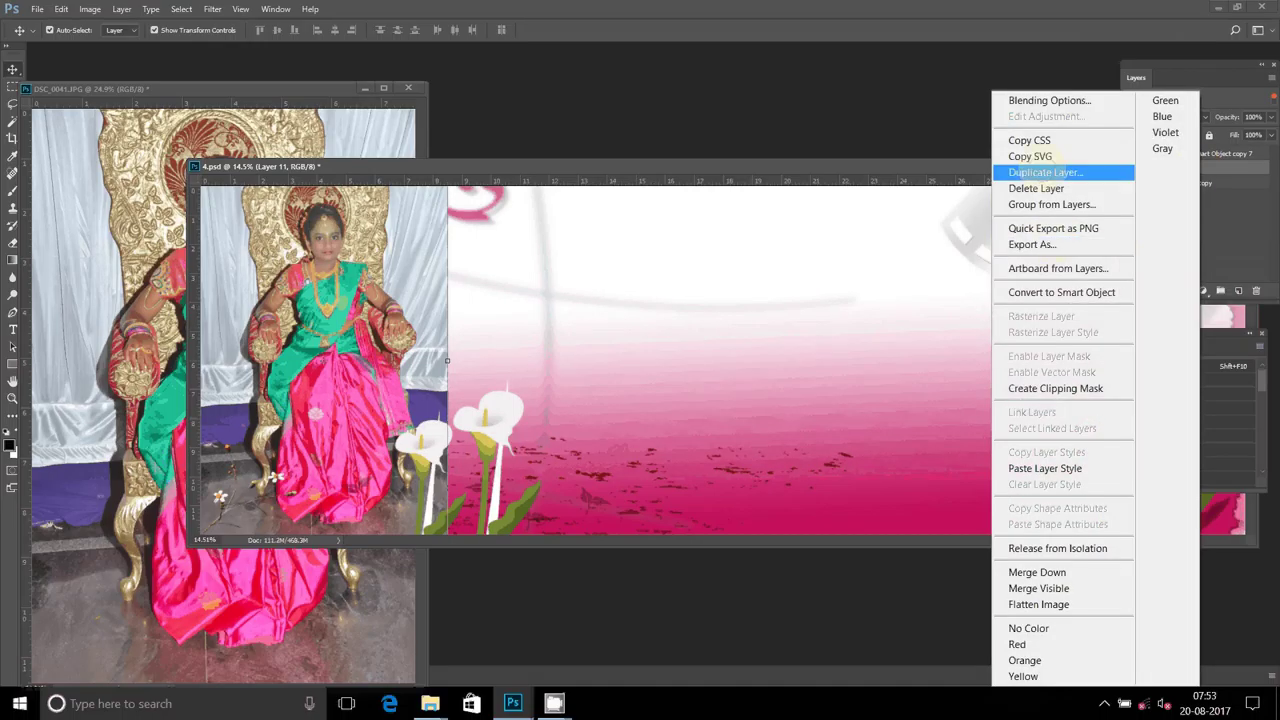
left_click(1046, 172)
left_click(756, 215)
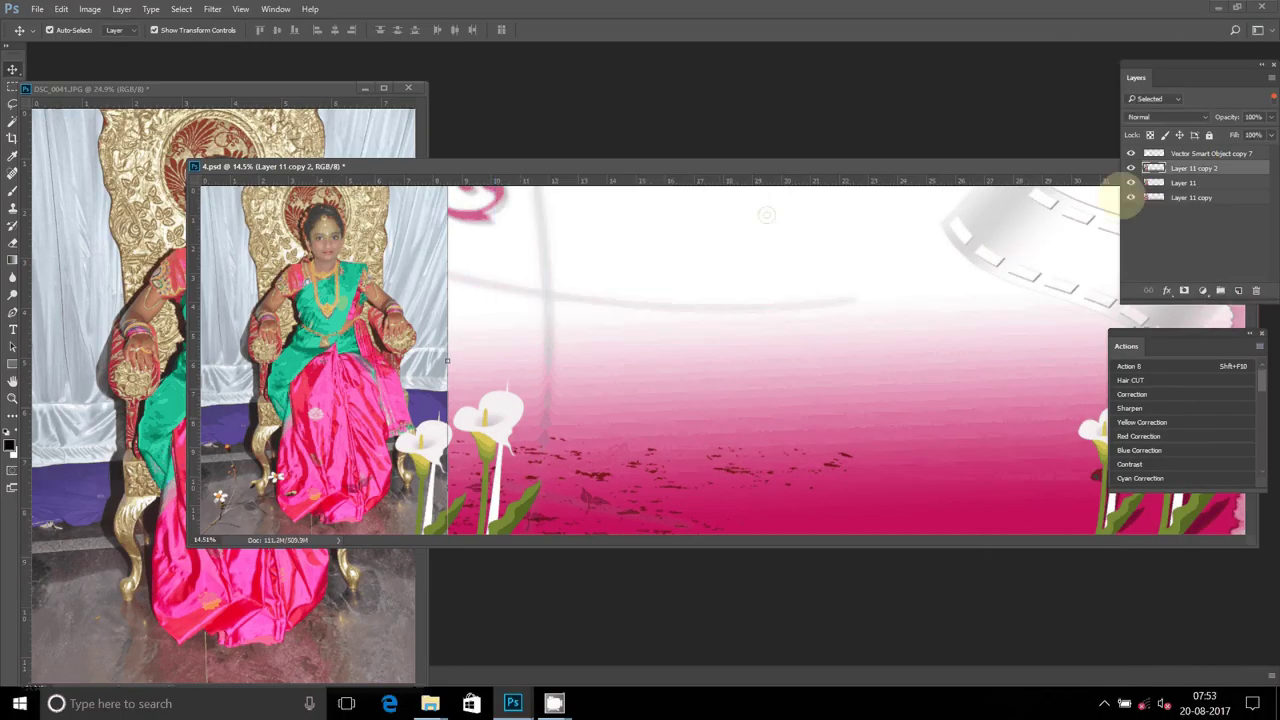
left_click(1131, 183)
key("alt+bracketleft")
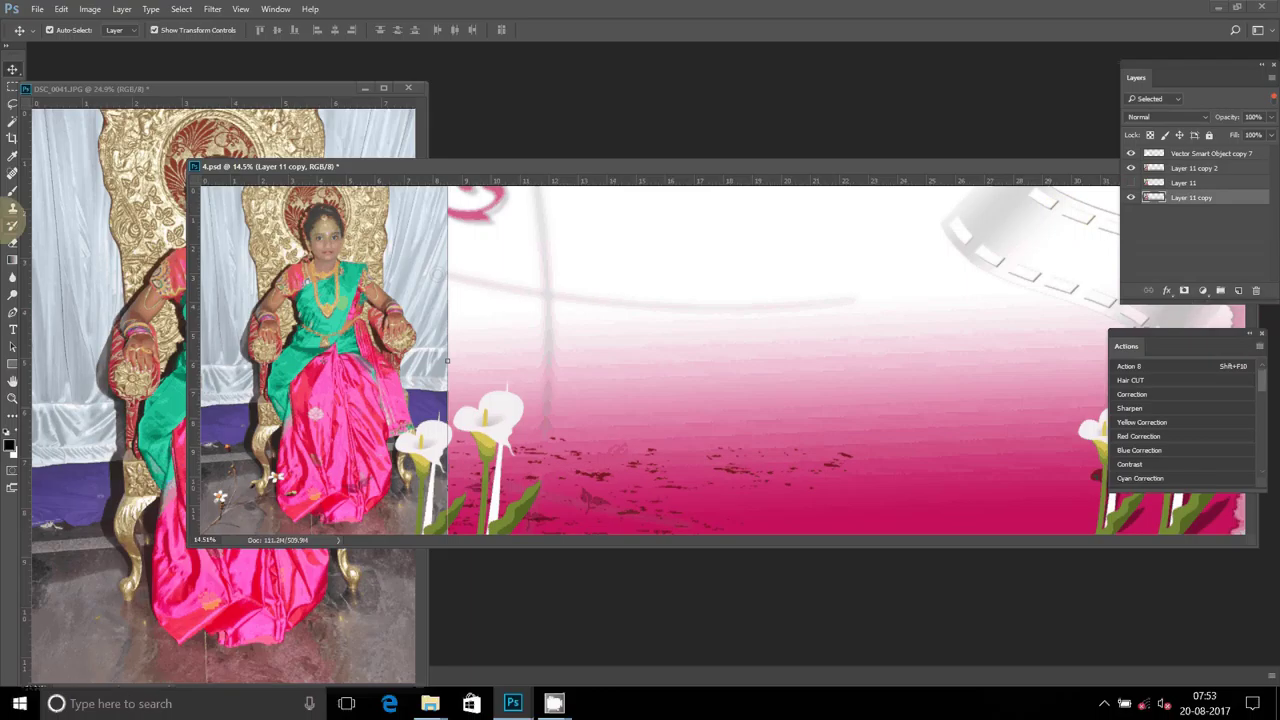
left_click(12, 242)
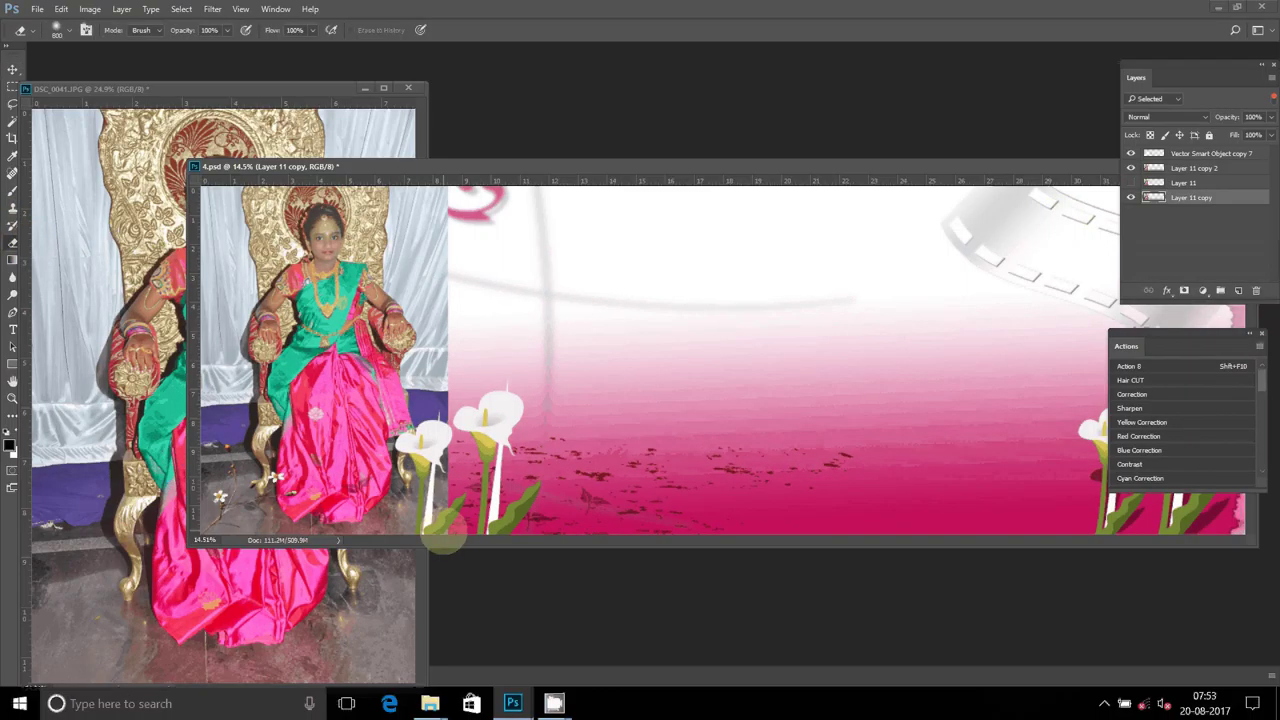
left_click_drag(443, 420, 445, 215)
key("ctrl+z")
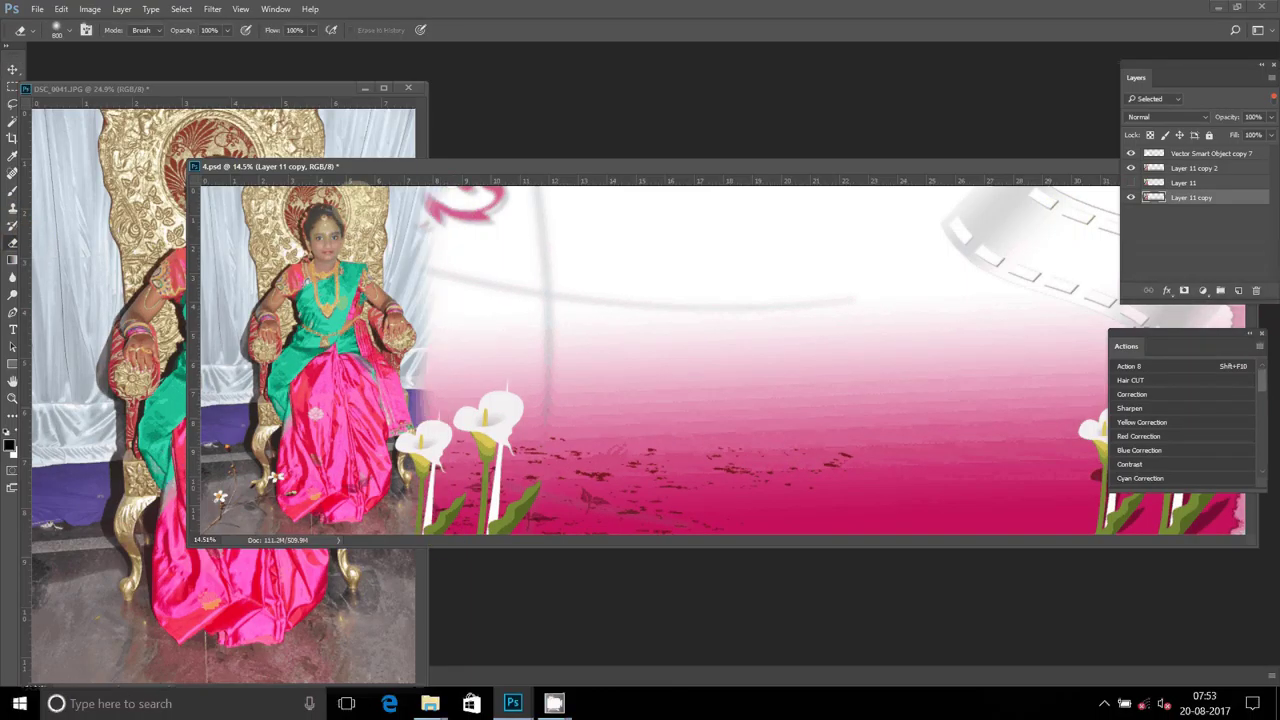
Close DSC_0041.JPG without saving changes
left_click(398, 88)
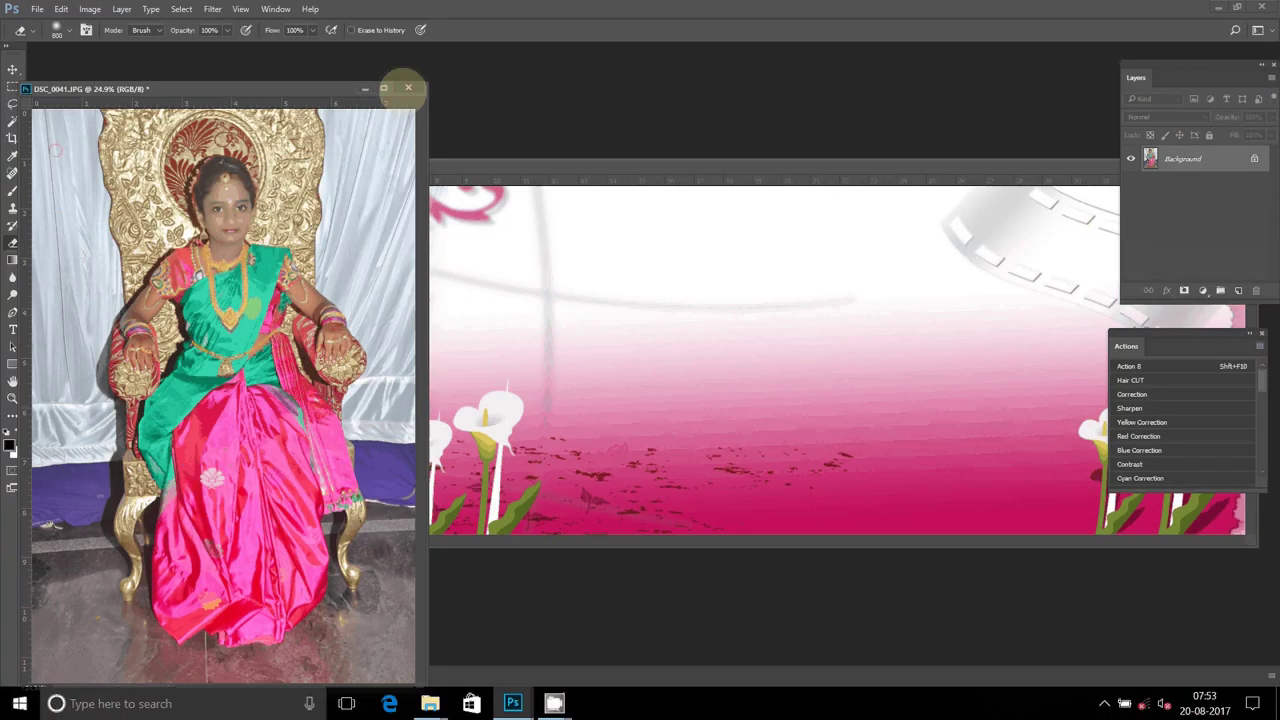
left_click(408, 88)
left_click(641, 270)
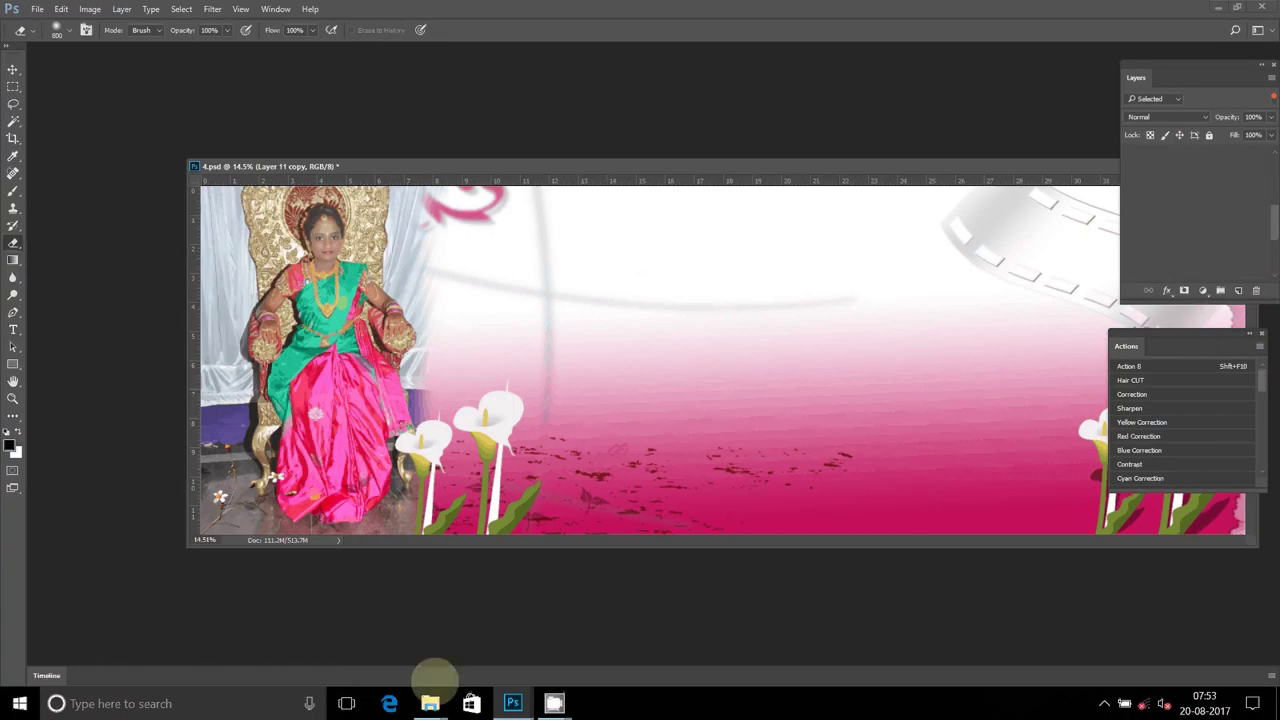
mouse_move(512, 703)
left_click(362, 662)
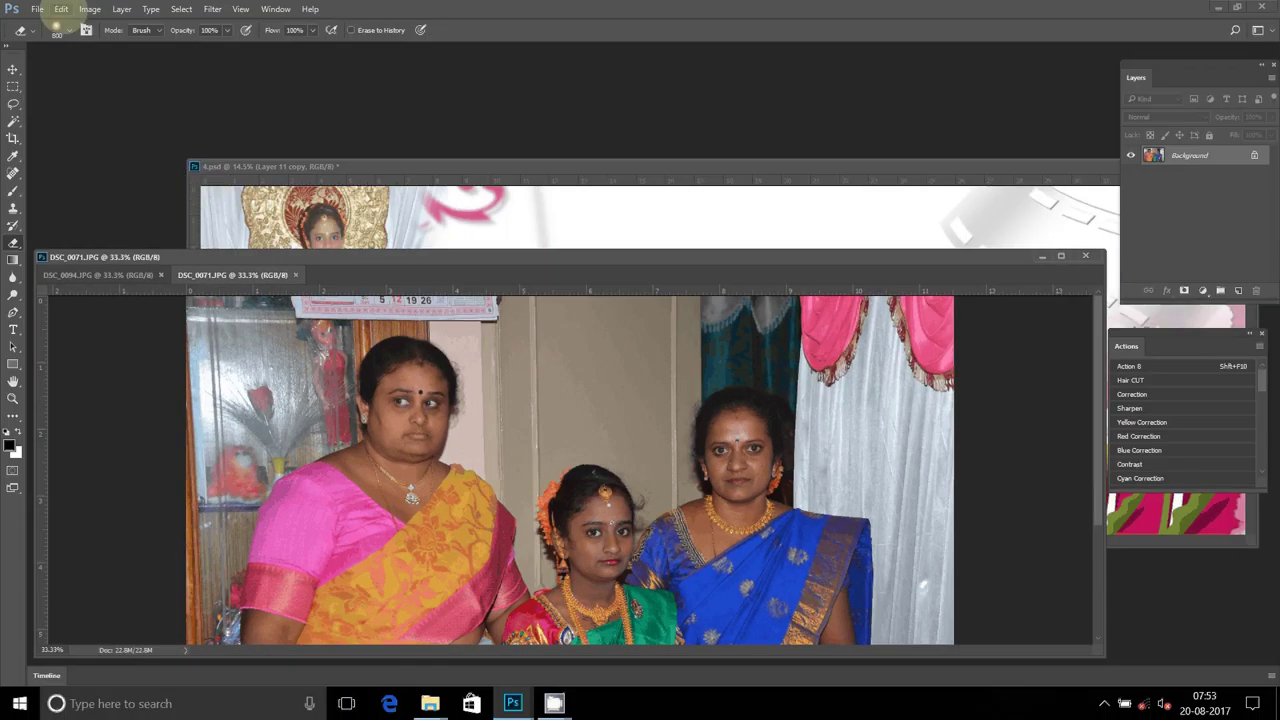
Resize the DSC_0071 family photo proportionally to 8 inches wide
left_click(89, 9)
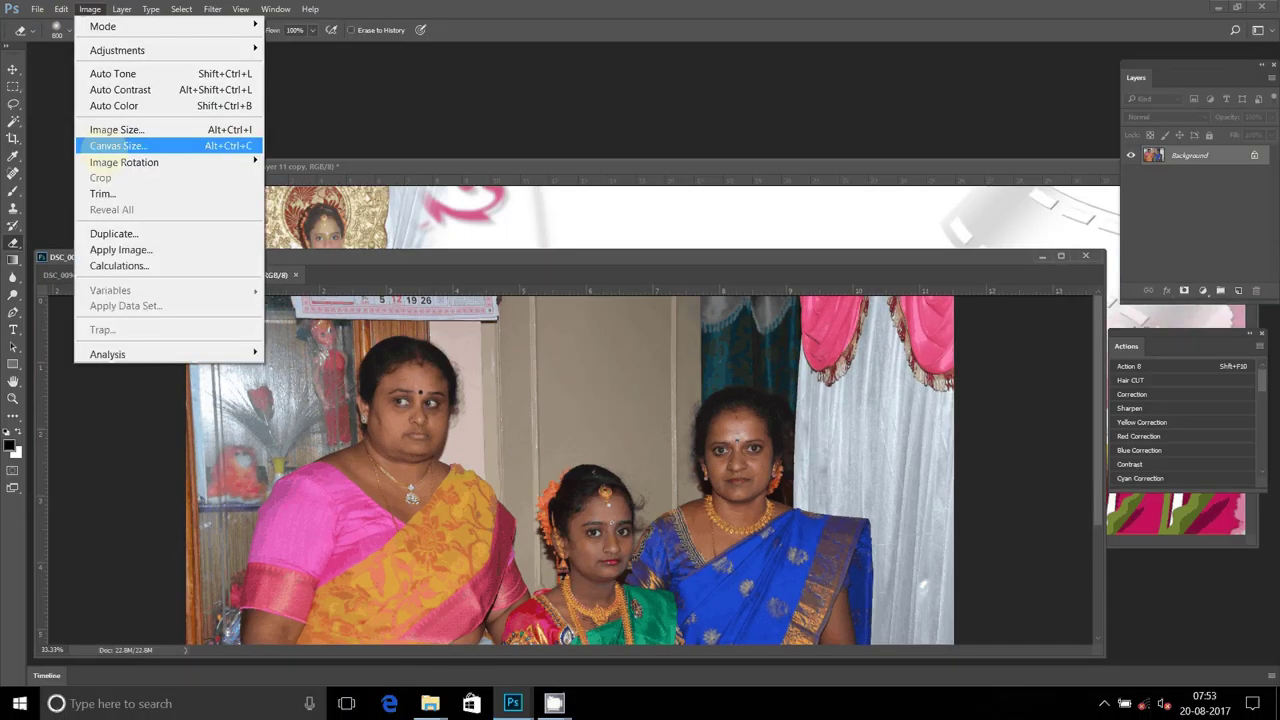
left_click(117, 129)
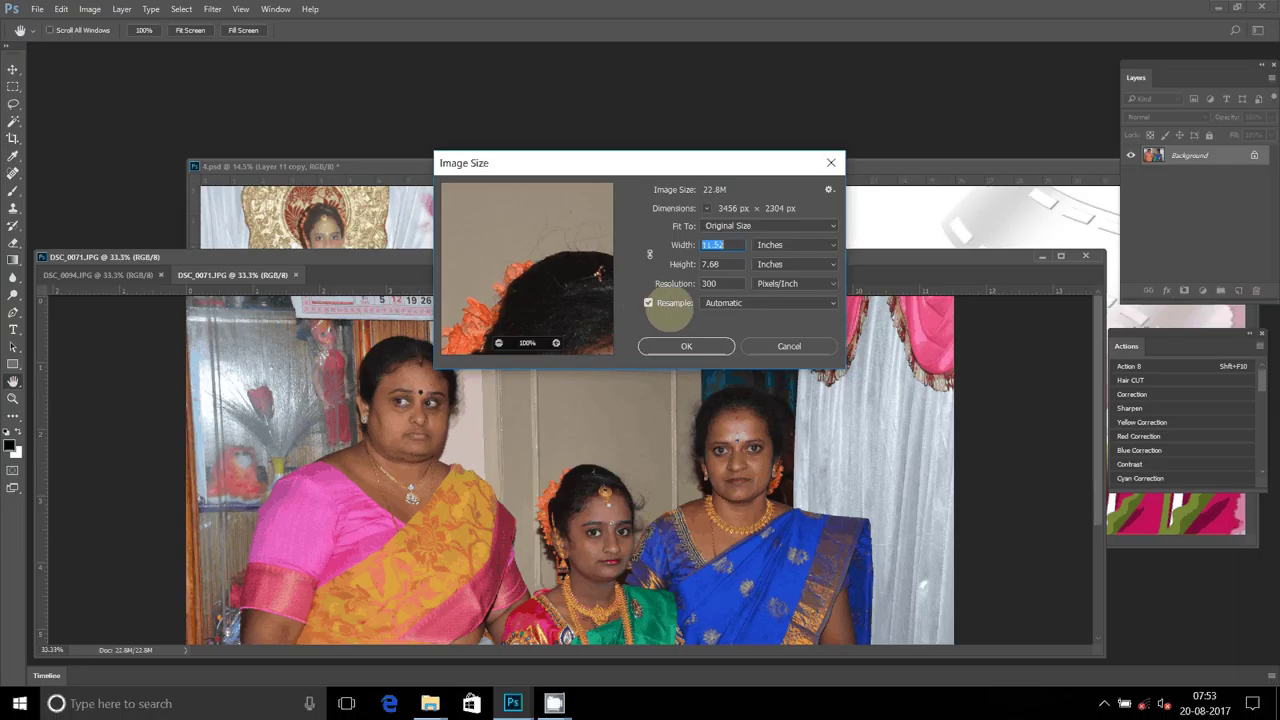
left_click(650, 256)
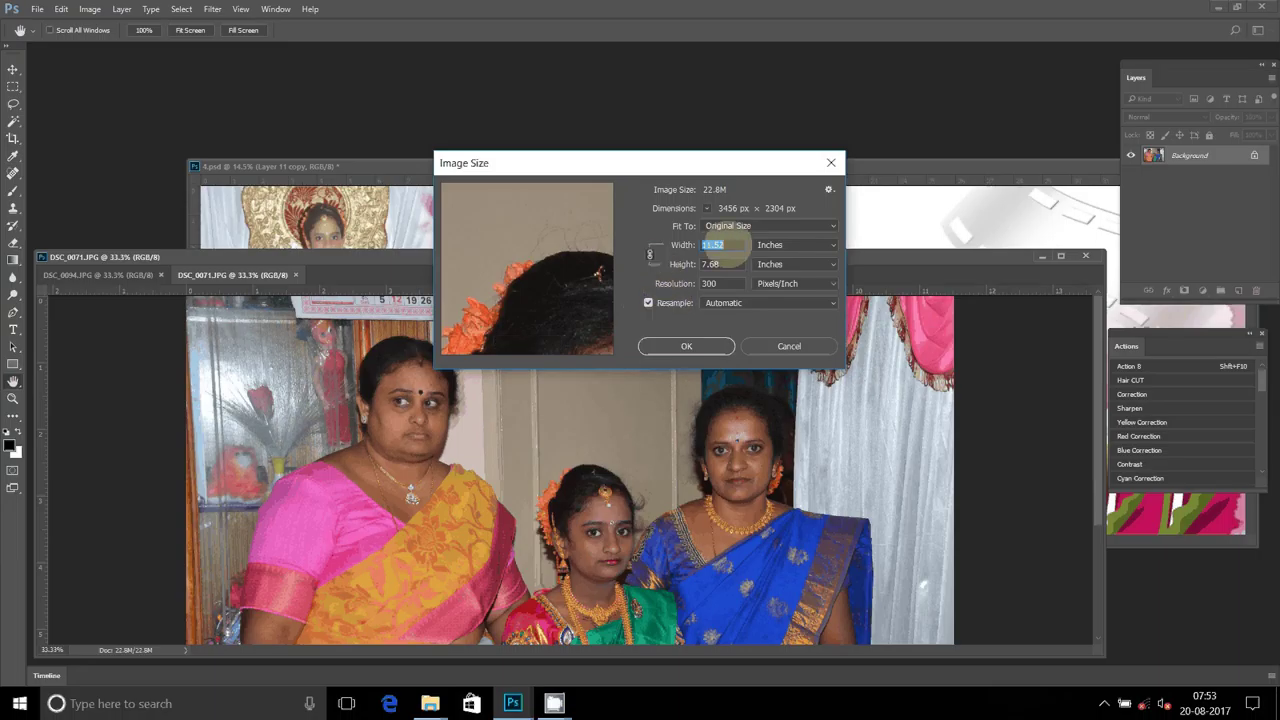
type("8")
left_click(686, 346)
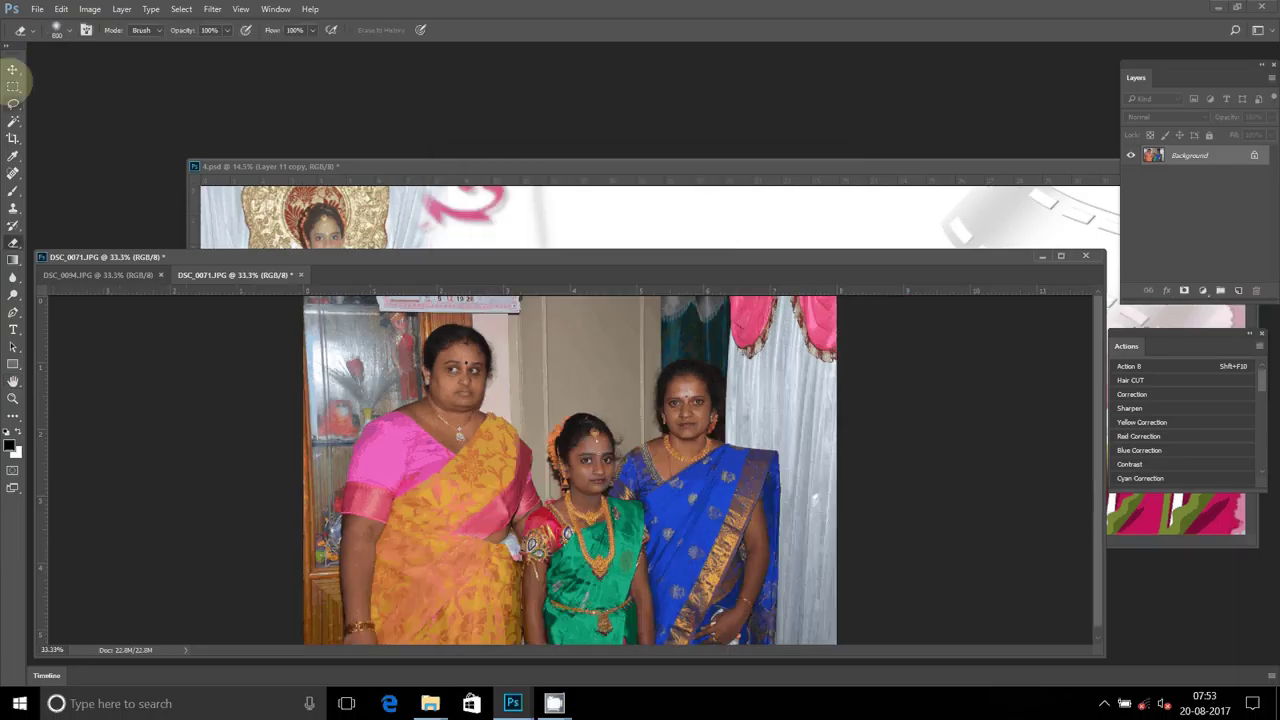
Drag the photo into 4.psd as Layer 12 and close DSC_0071.JPG
left_click(13, 70)
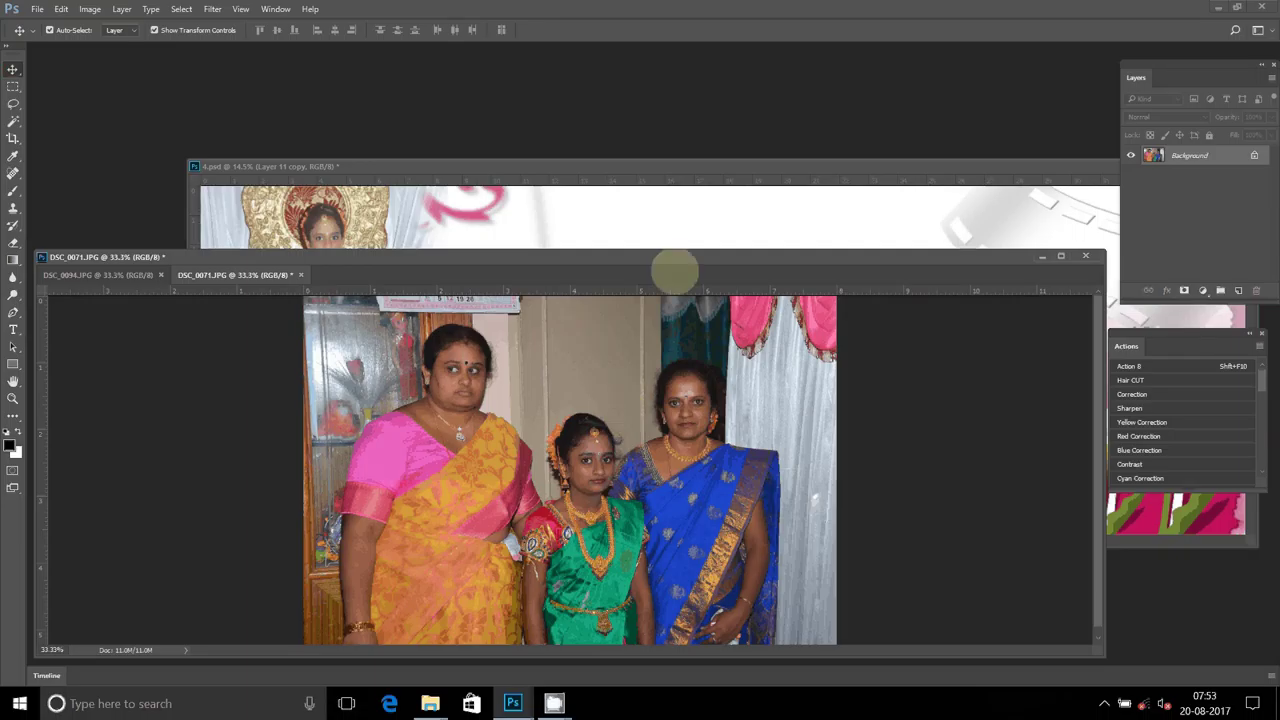
mouse_move(622, 410)
left_mouse_down()
mouse_move(660, 215)
mouse_move(595, 254)
mouse_move(620, 246)
mouse_move(618, 258)
left_mouse_up()
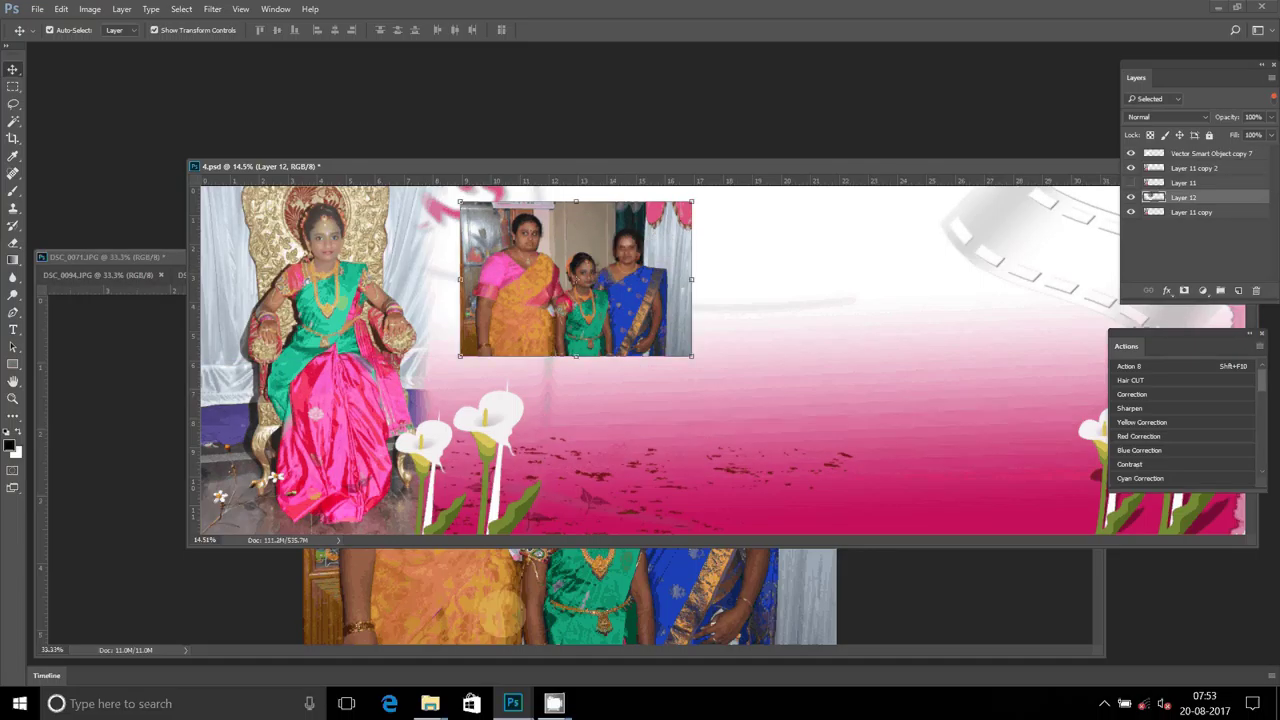
left_click(182, 274)
left_click(300, 274)
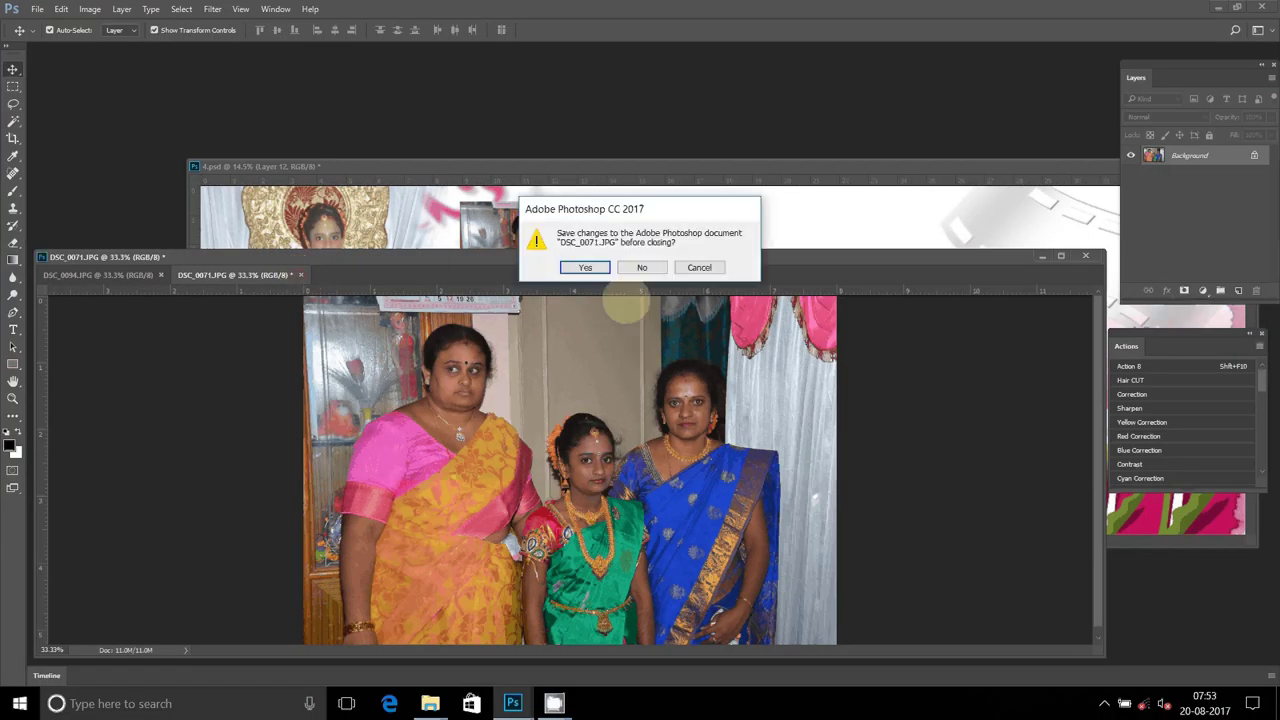
left_click(645, 266)
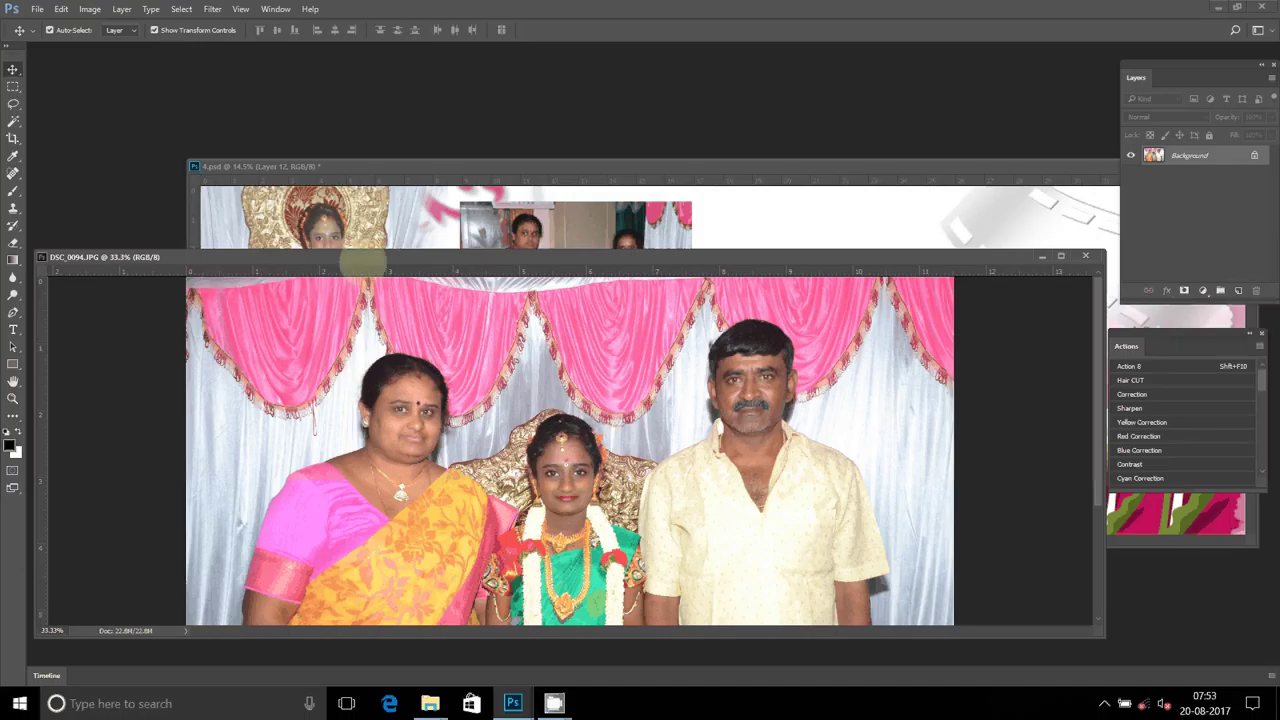
Resize the DSC_0094 photo to 8 inches wide via Image Size
right_click(362, 262)
left_click(413, 288)
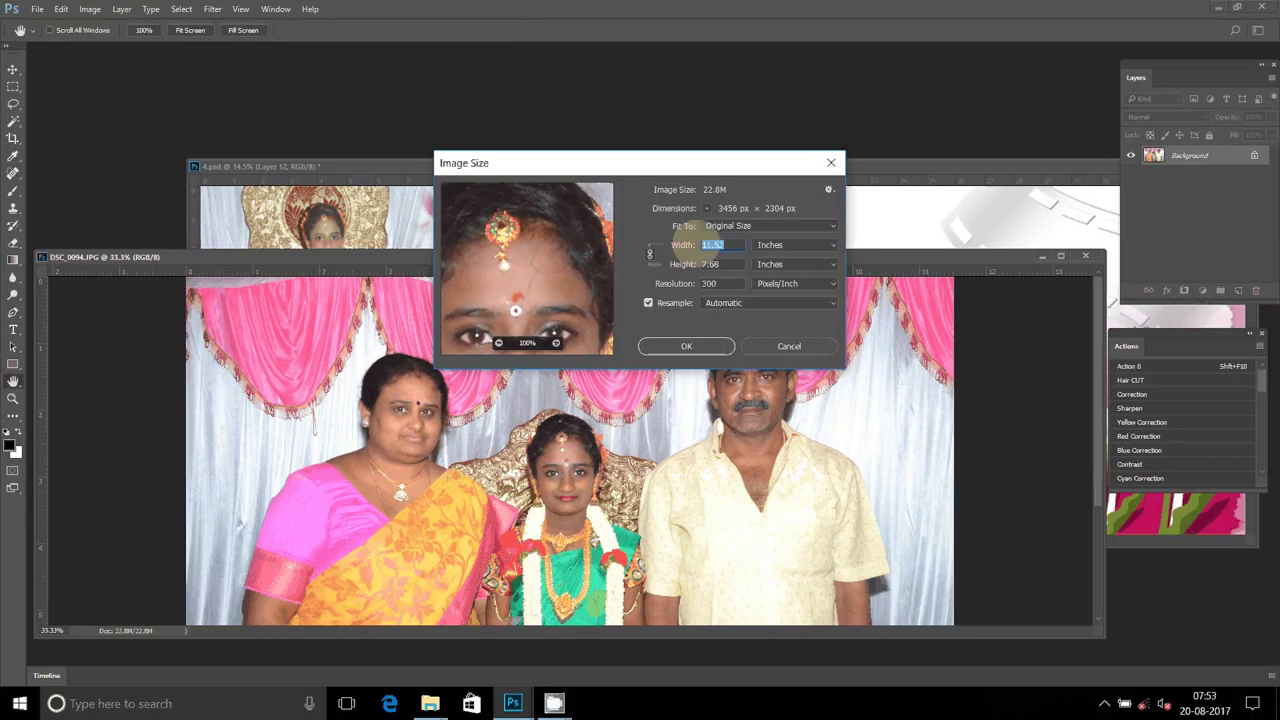
type("8")
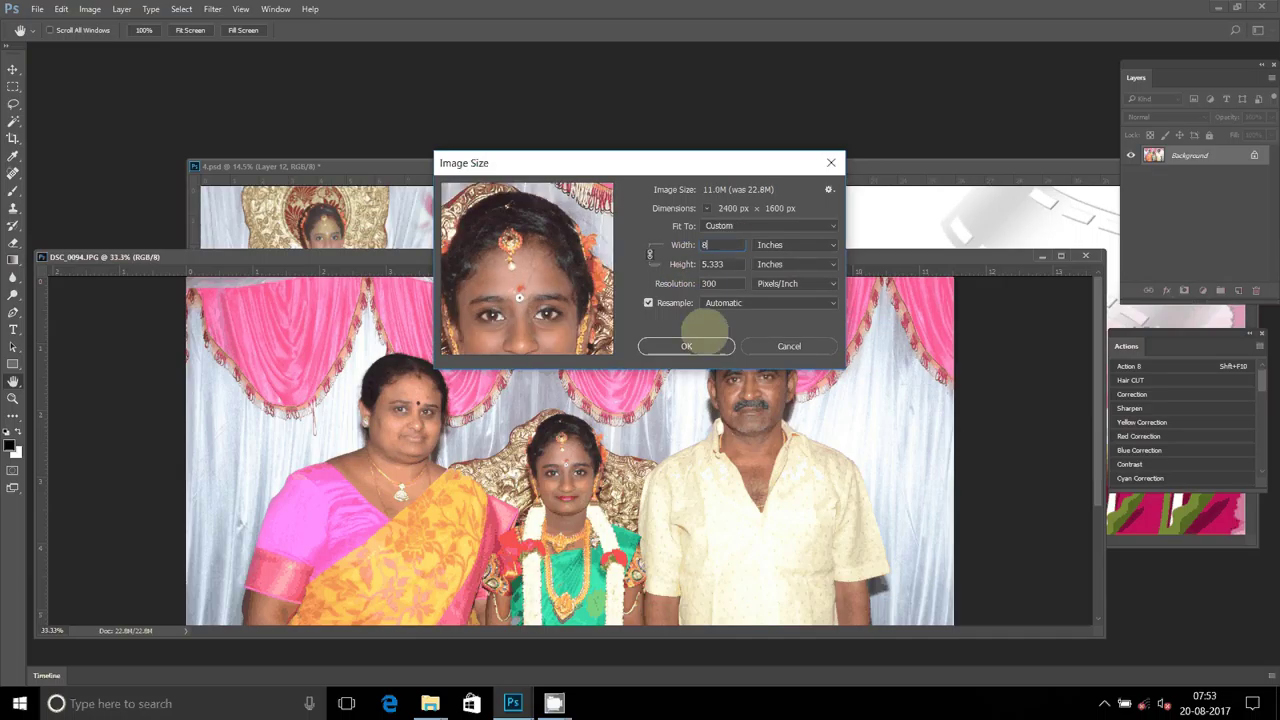
left_click(700, 344)
Drag the photo into 4.psd as Layer 13 below the first centre photo
mouse_move(820, 262)
left_mouse_down()
mouse_move(815, 220)
mouse_move(605, 408)
mouse_move(580, 400)
left_mouse_up()
mouse_move(500, 410)
left_mouse_down()
mouse_move(276, 407)
mouse_move(274, 419)
left_mouse_up()
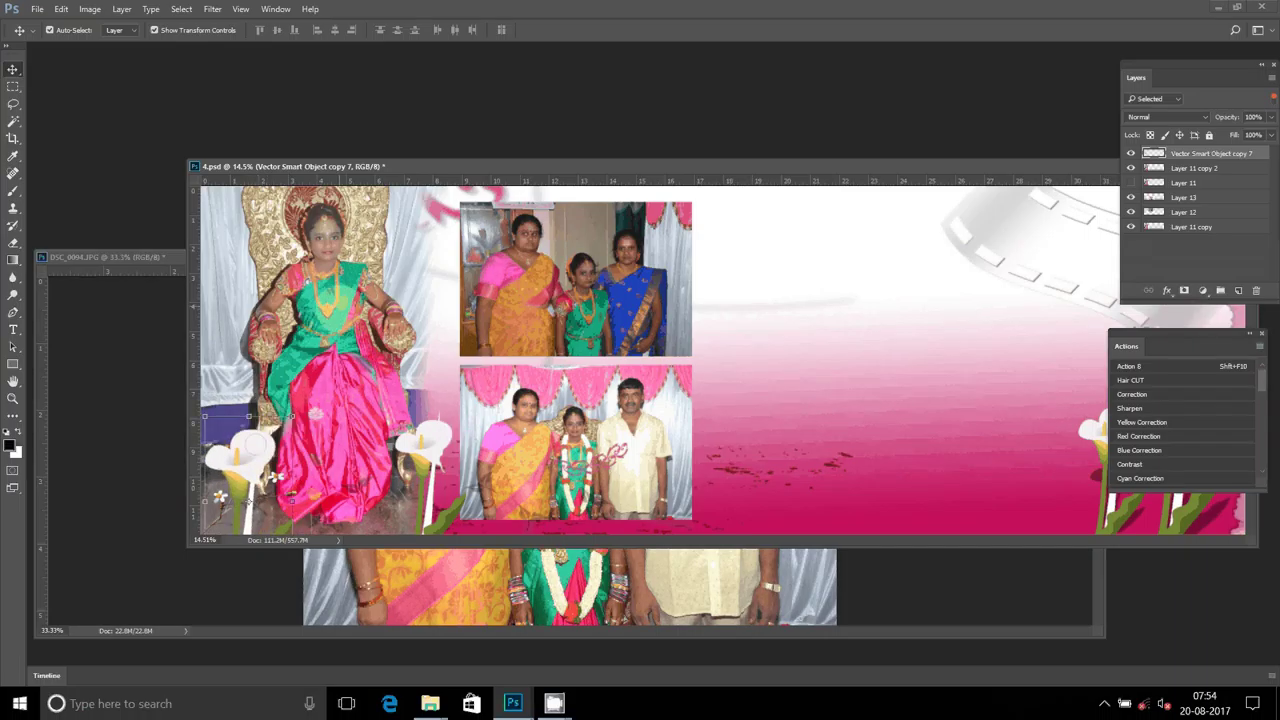
left_click(575, 440)
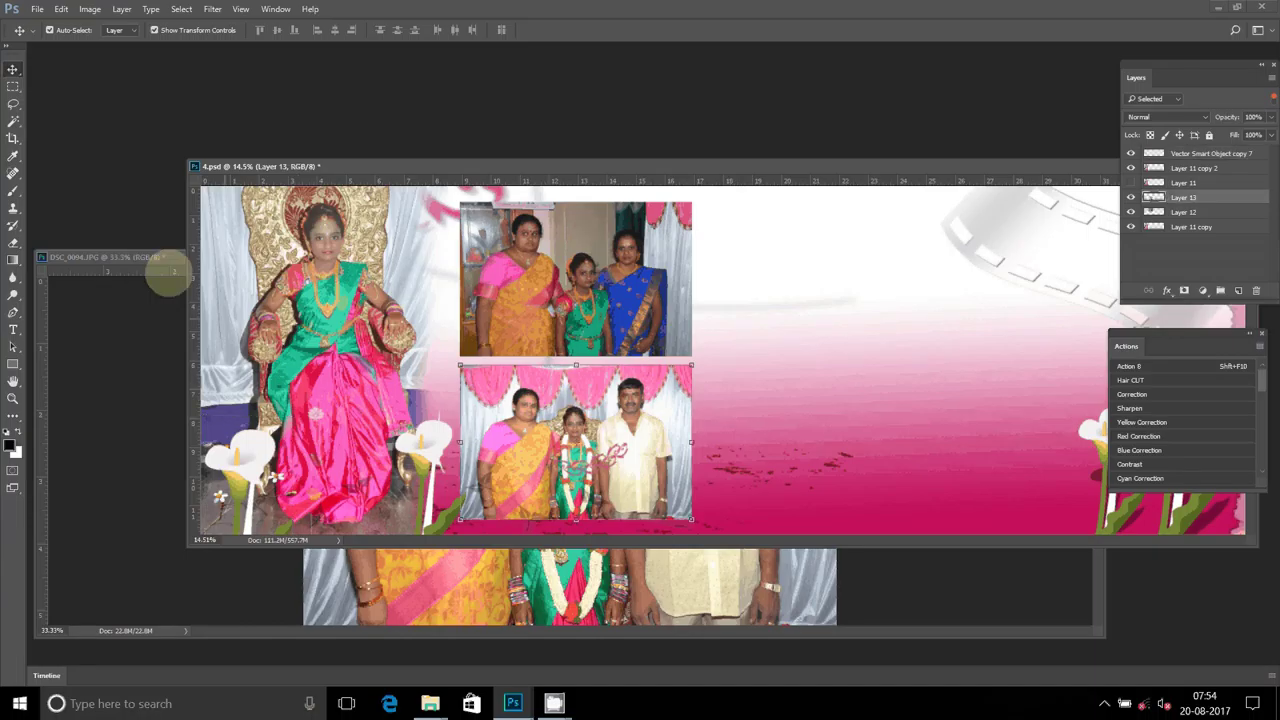
Close DSC_0094.JPG without saving changes
left_click(167, 273)
left_click(1090, 245)
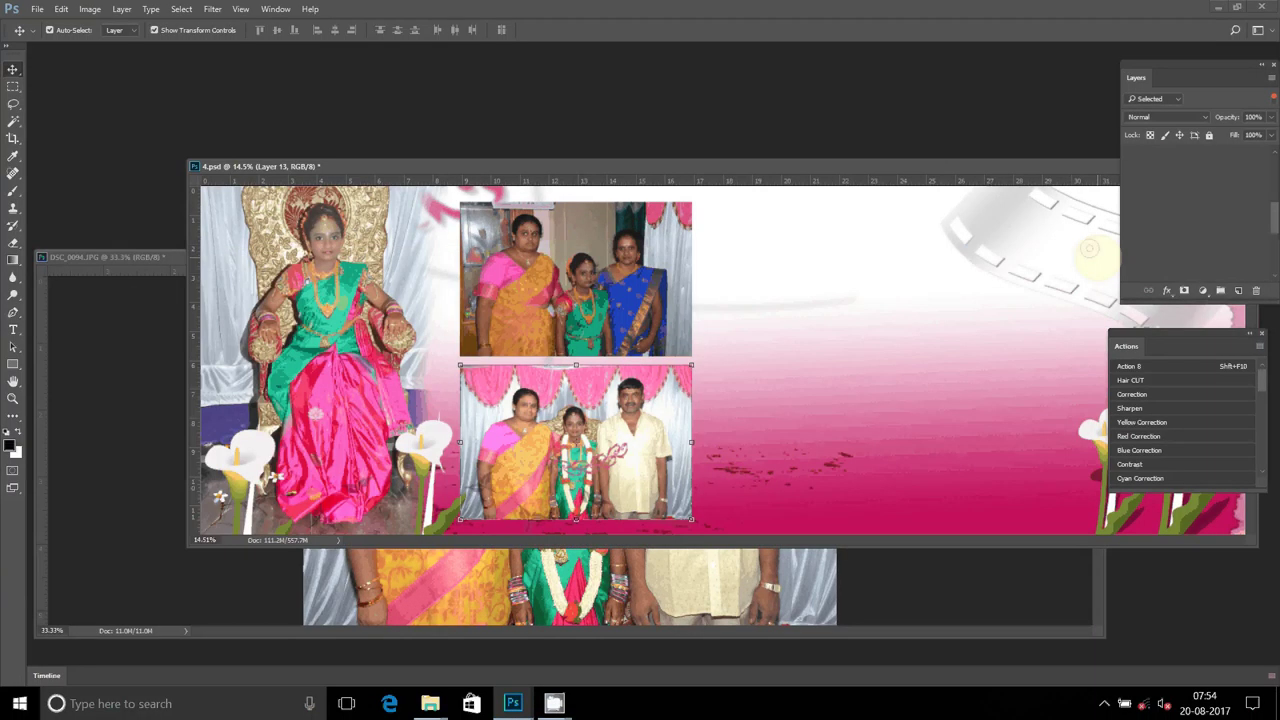
key("ctrl+Tab")
left_click(1085, 255)
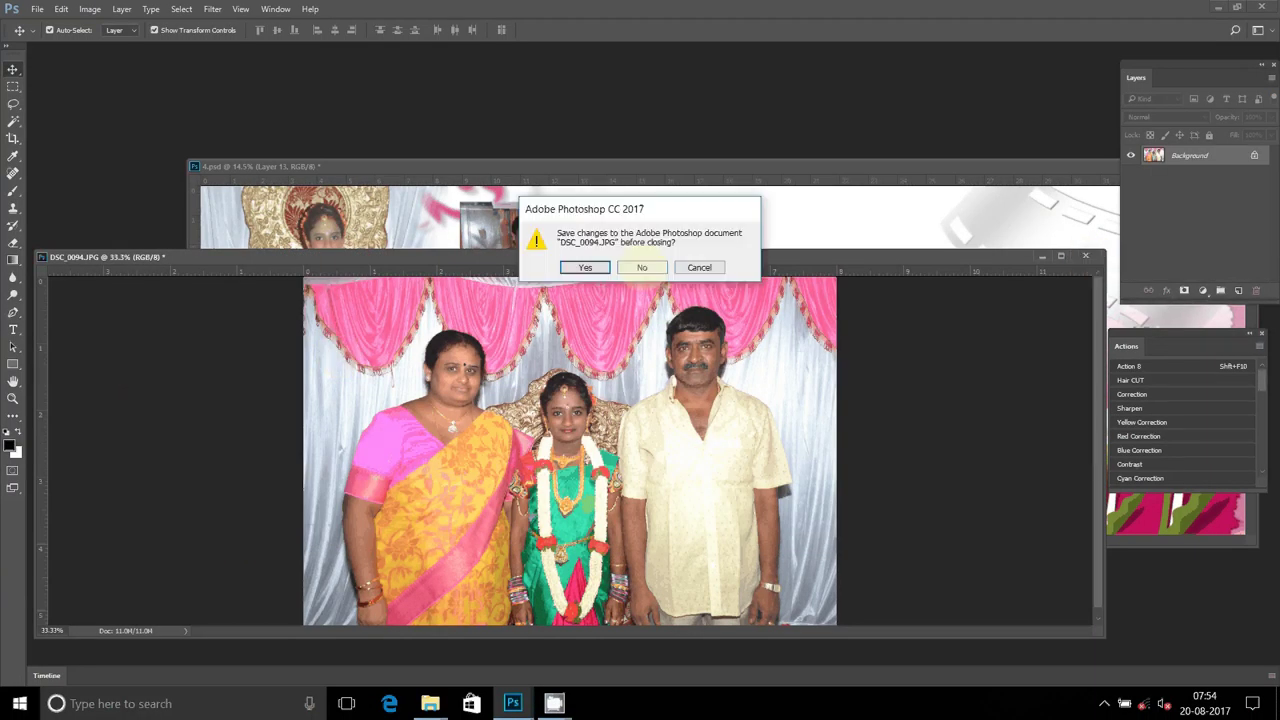
left_click(642, 267)
left_click_drag(680, 168, 538, 268)
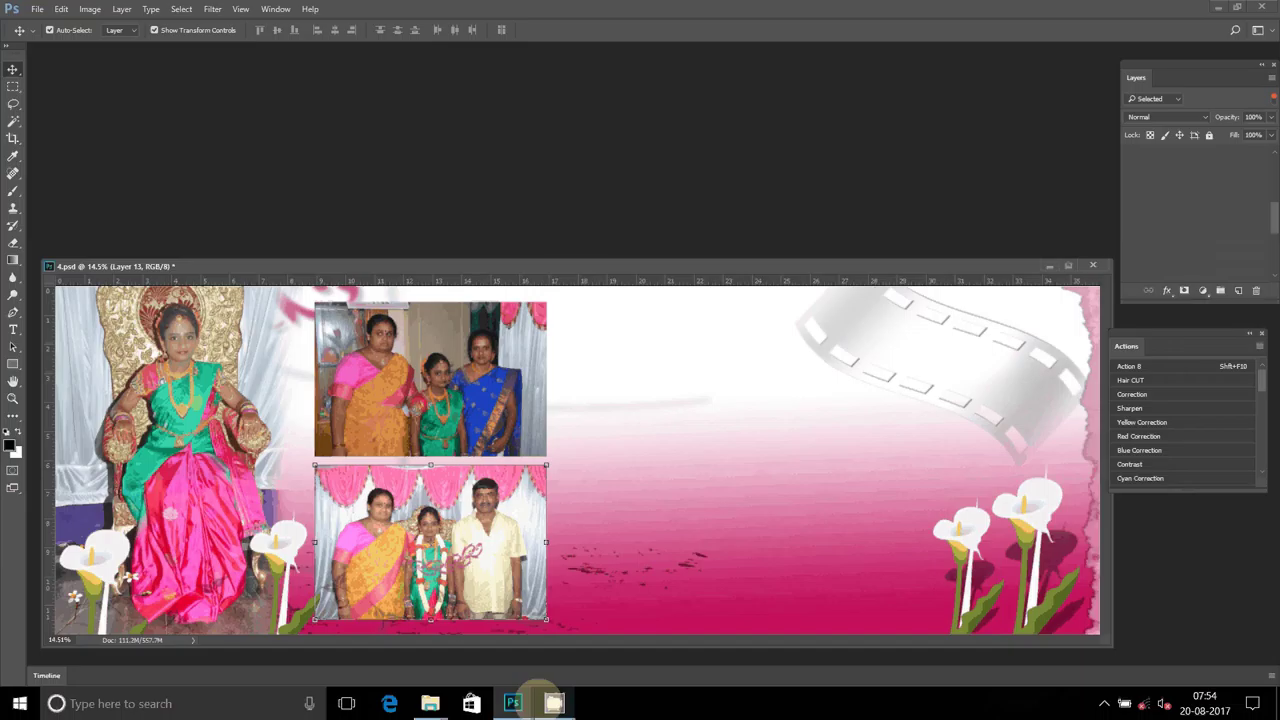
In the Appi Anna Explorer window, move DSC_0041 into the Delete folder
left_click(429, 700)
left_click(380, 605)
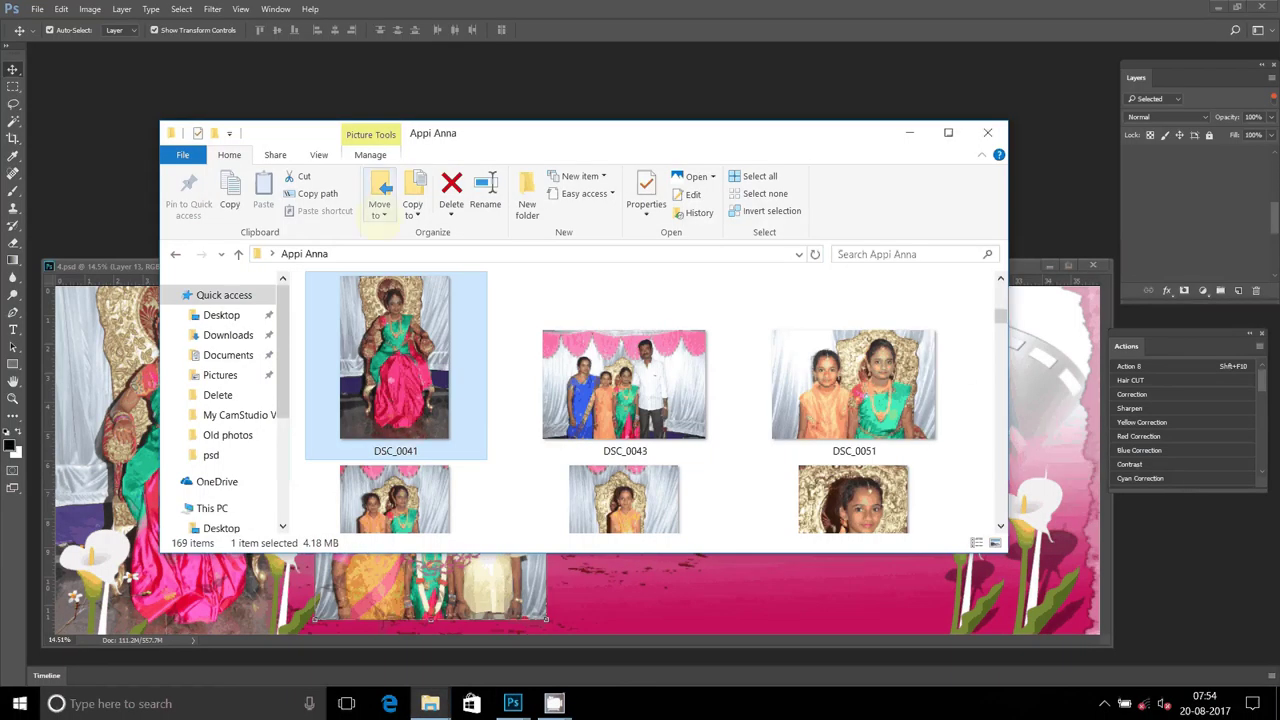
left_click(380, 195)
left_click(406, 348)
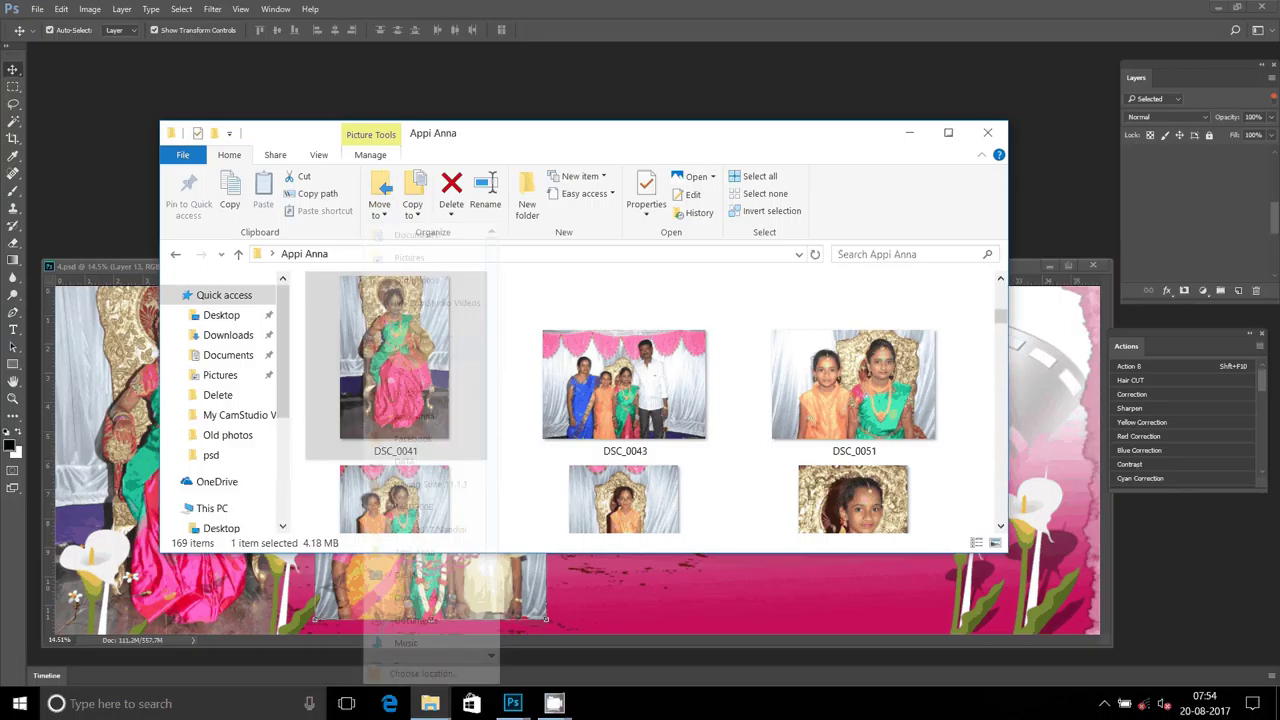
Drag DSC_0043 from Explorer onto Photoshop to open it
scroll(670, 398, "down", 2)
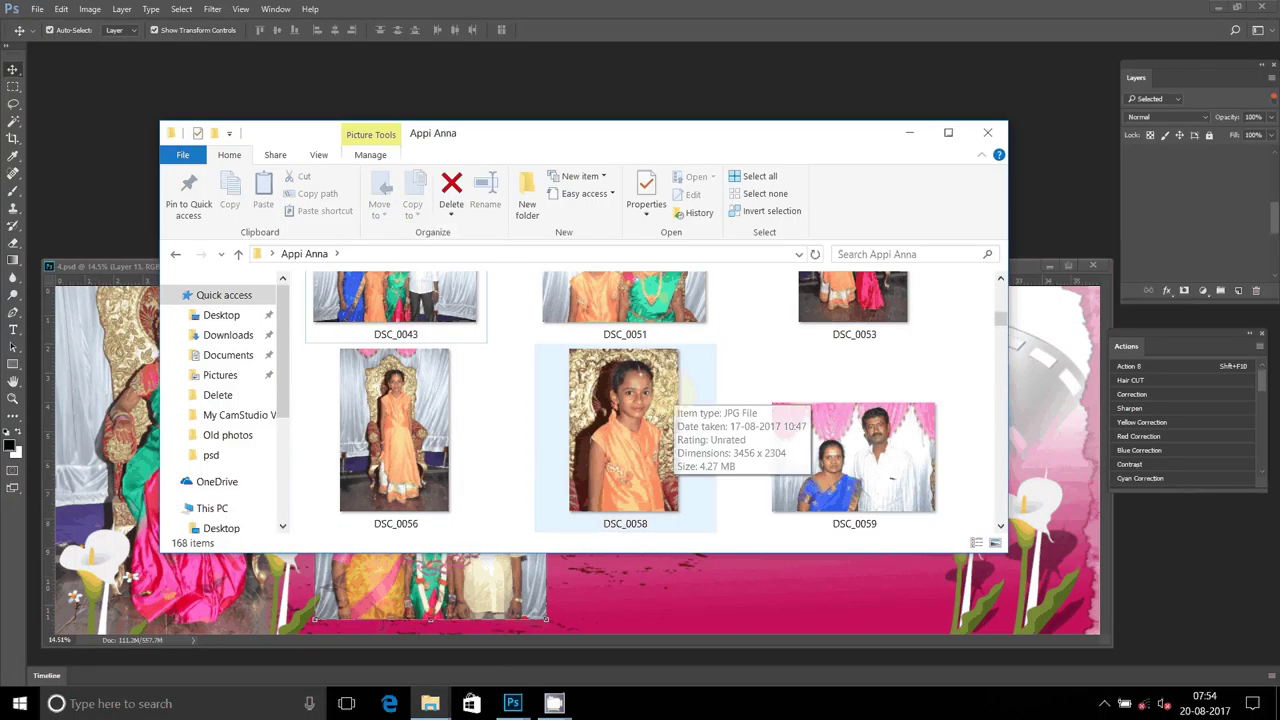
scroll(685, 390, "up", 1)
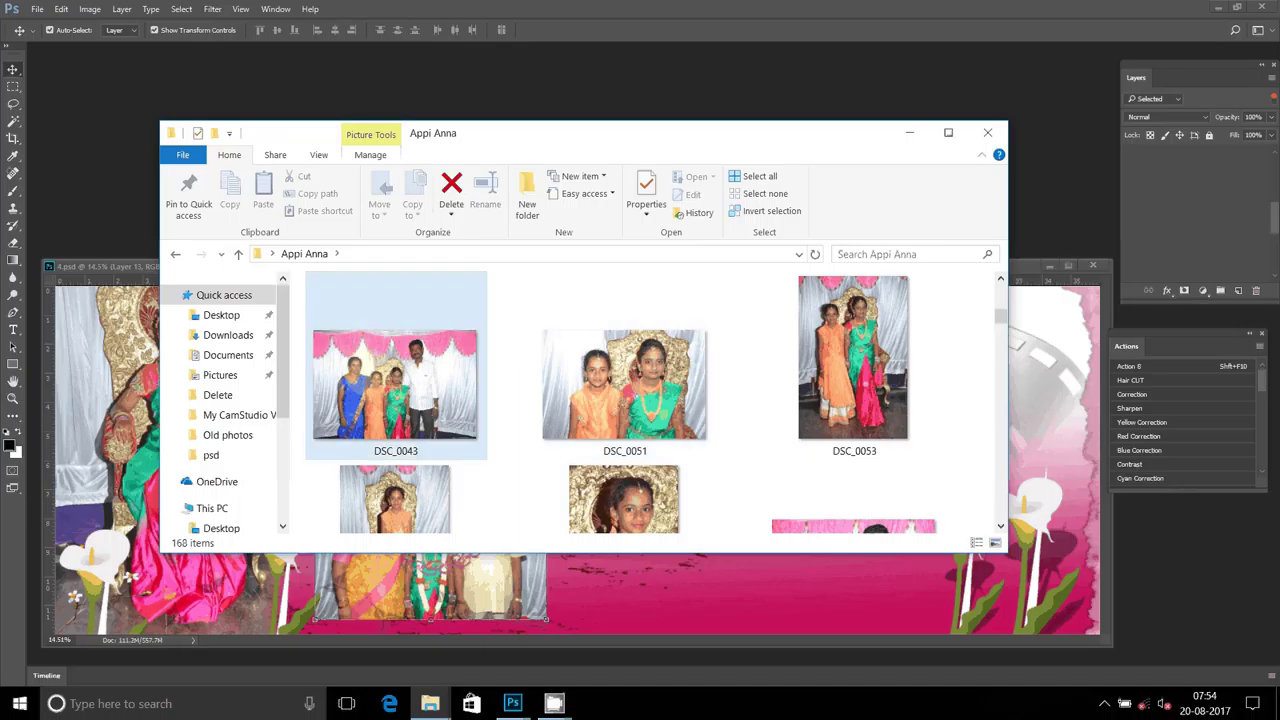
left_click_drag(370, 376, 128, 168)
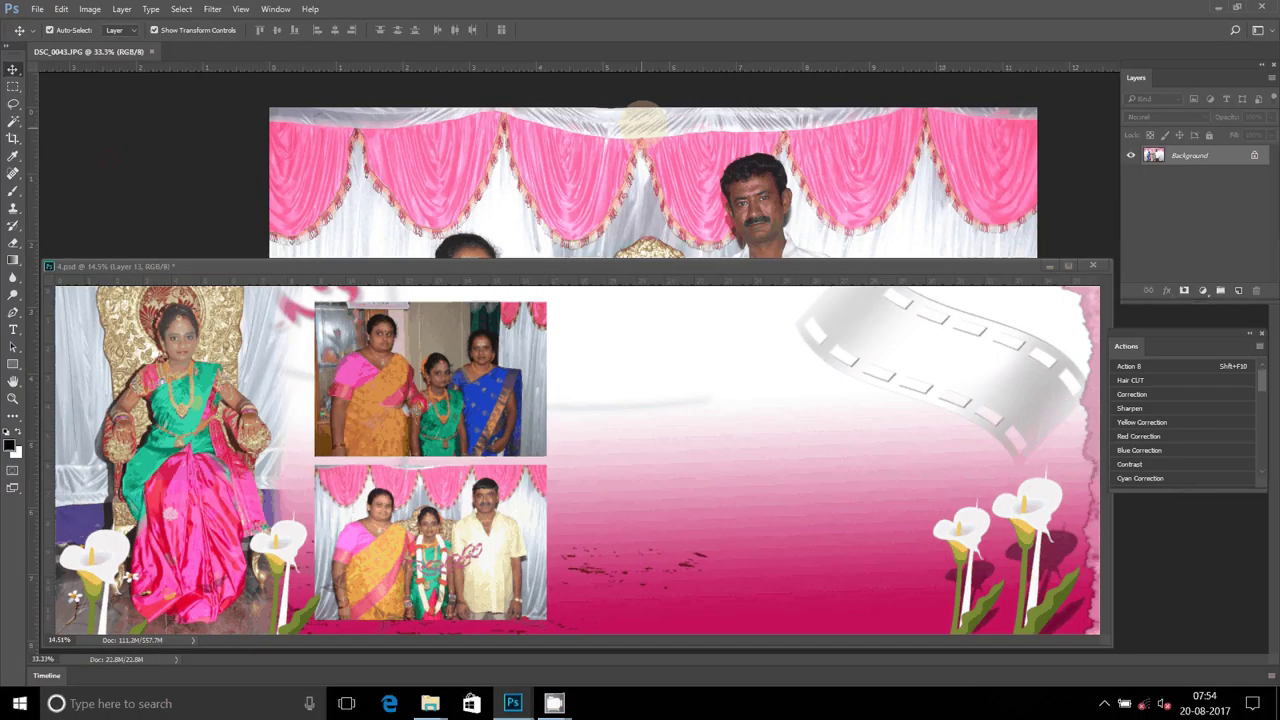
Apply Imagenomic Noiseware noise reduction to DSC_0043
left_click(305, 94)
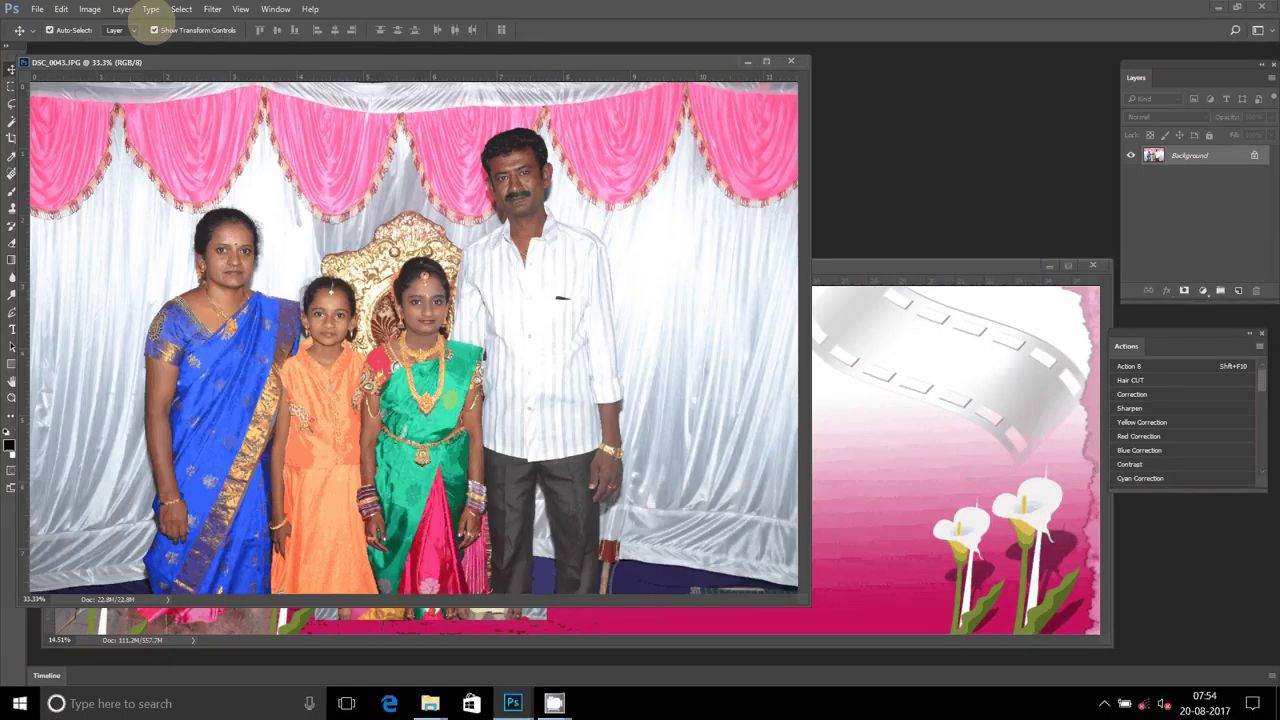
left_click(212, 9)
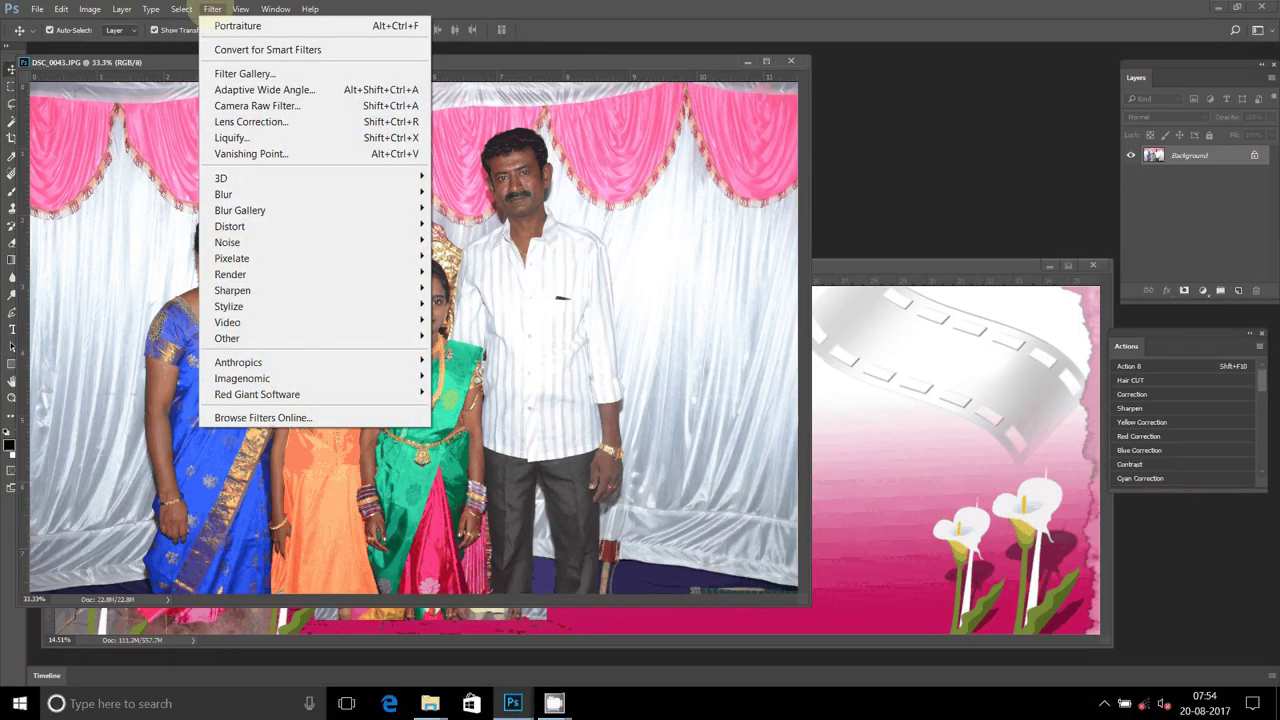
left_click(466, 384)
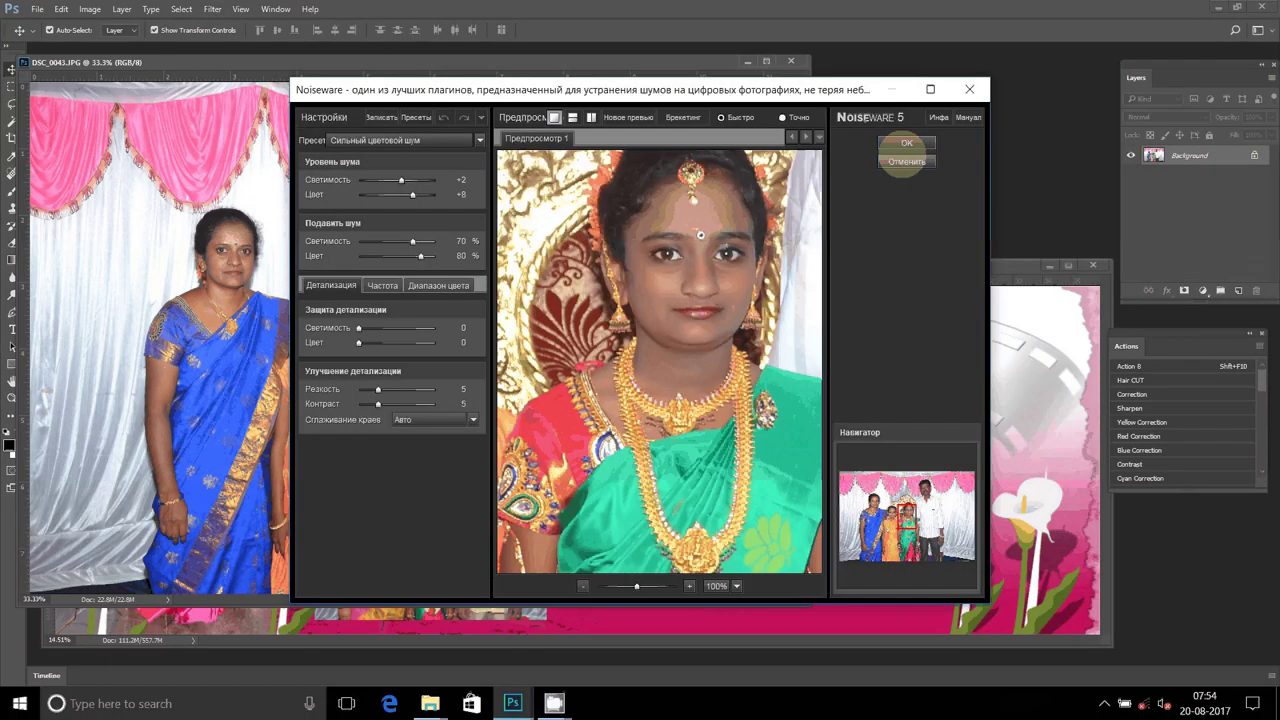
left_click(906, 143)
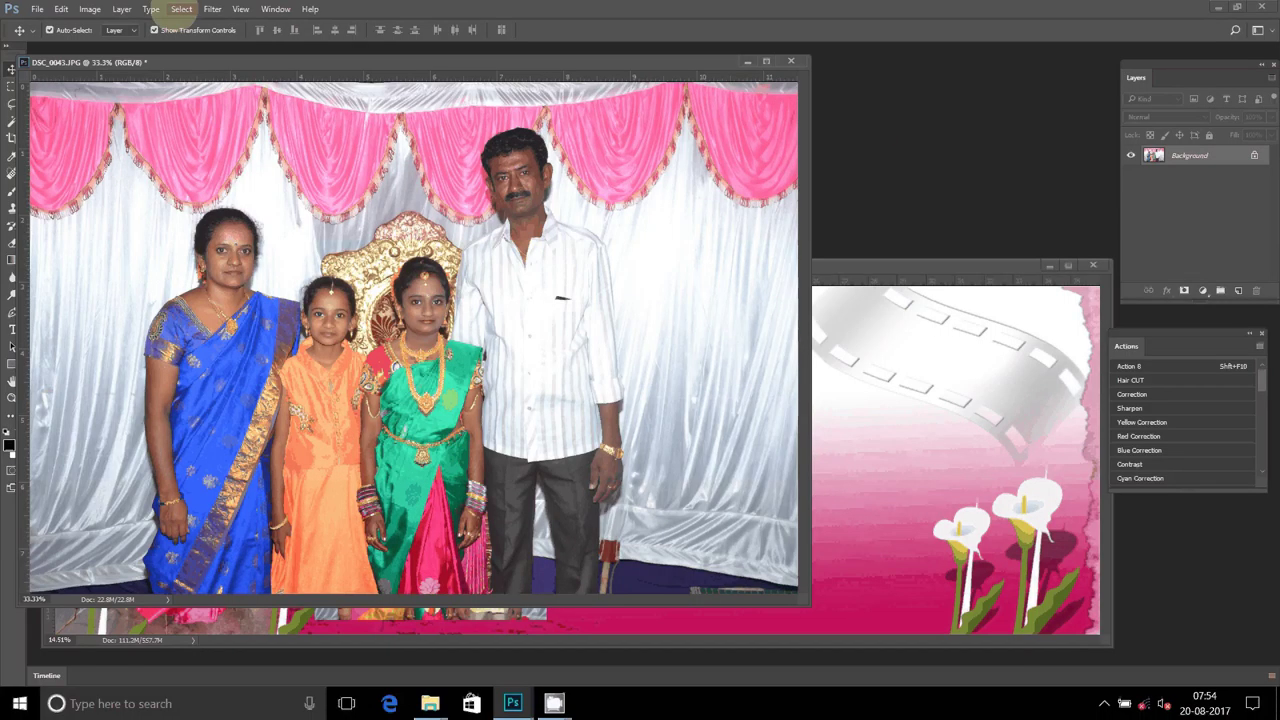
Apply Anthropics Portraiture skin smoothing to DSC_0043
left_click(181, 9)
left_click(212, 9)
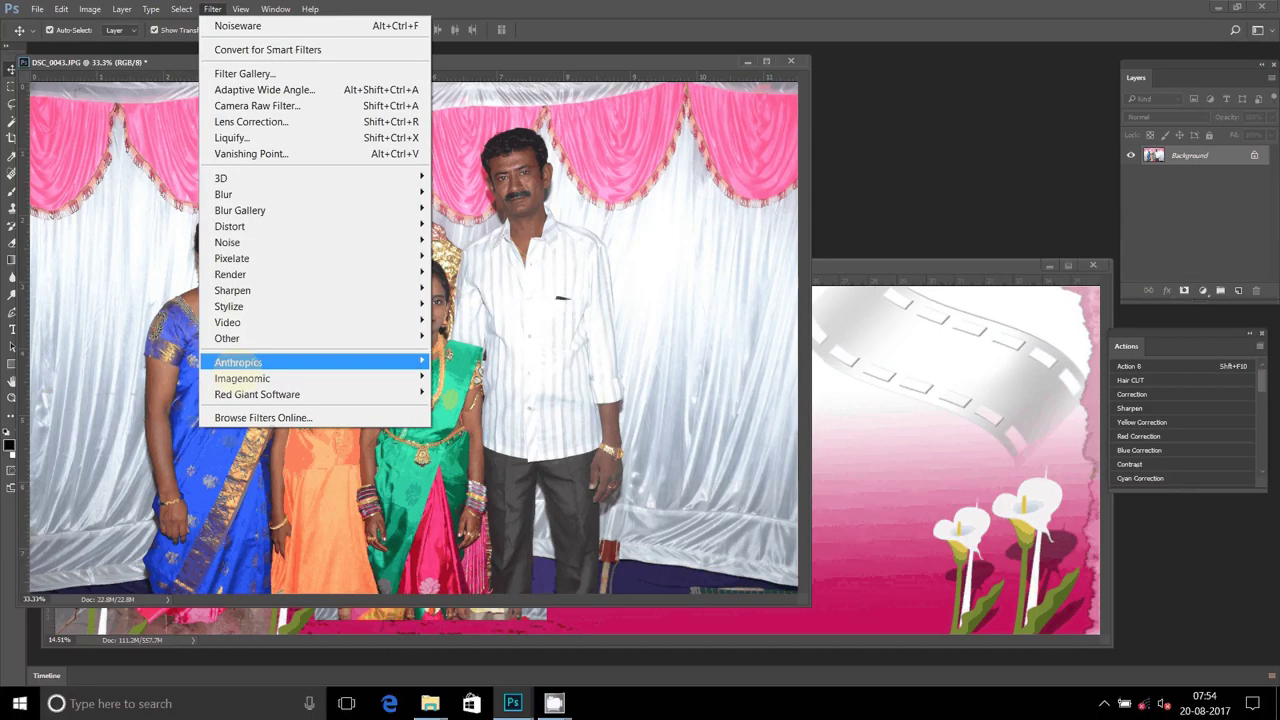
mouse_move(242, 378)
left_click(468, 393)
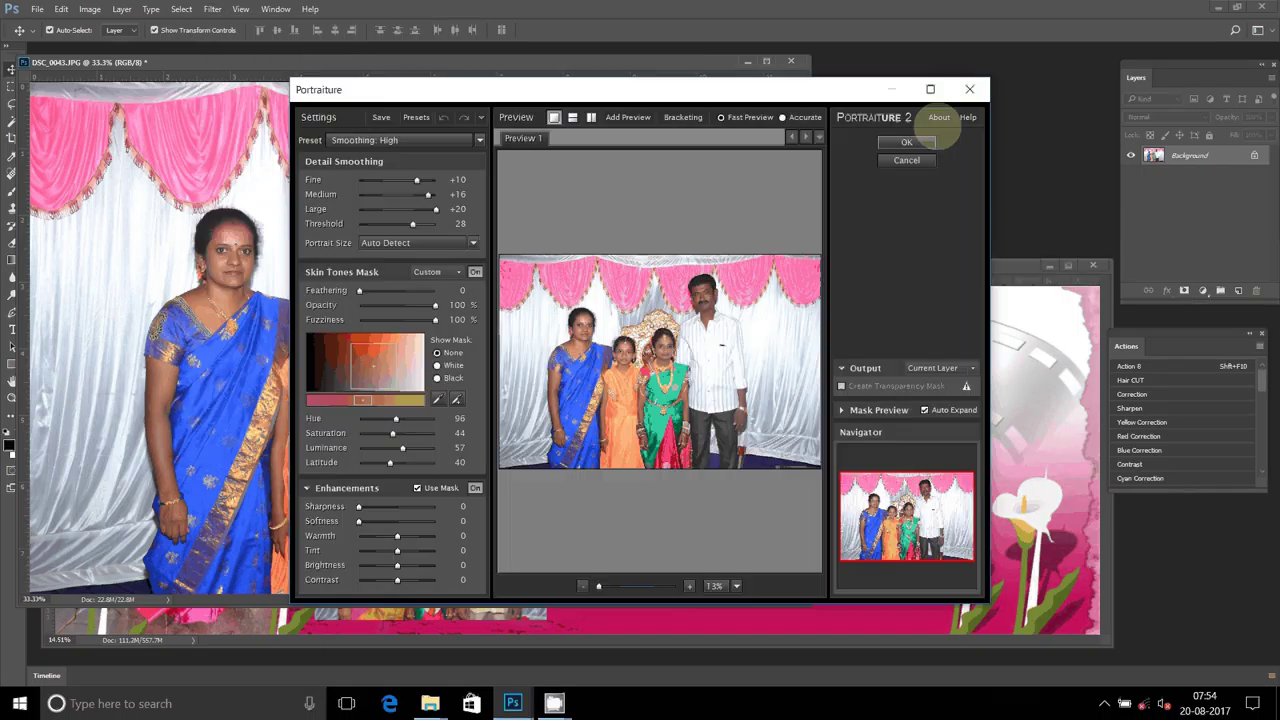
left_click(906, 142)
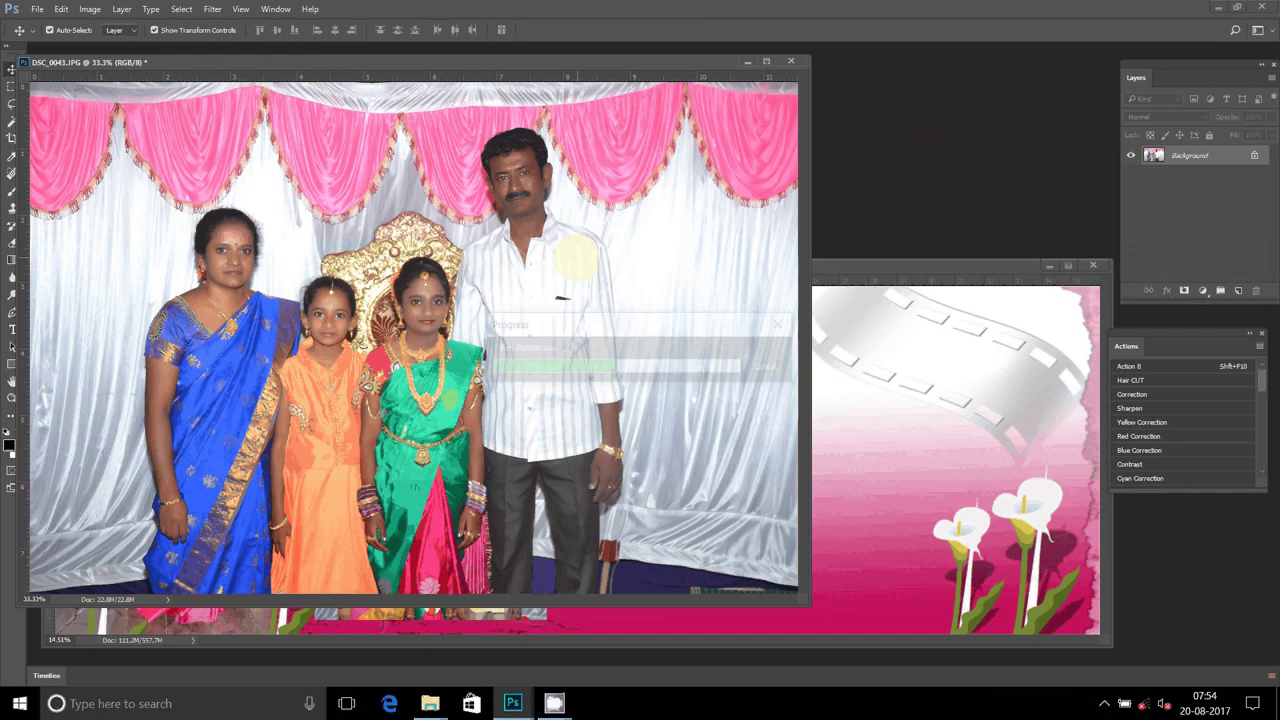
Scale the placed family photo to about 164% and position it in the album's right panel
left_click(918, 343)
left_click_drag(892, 268, 638, 215)
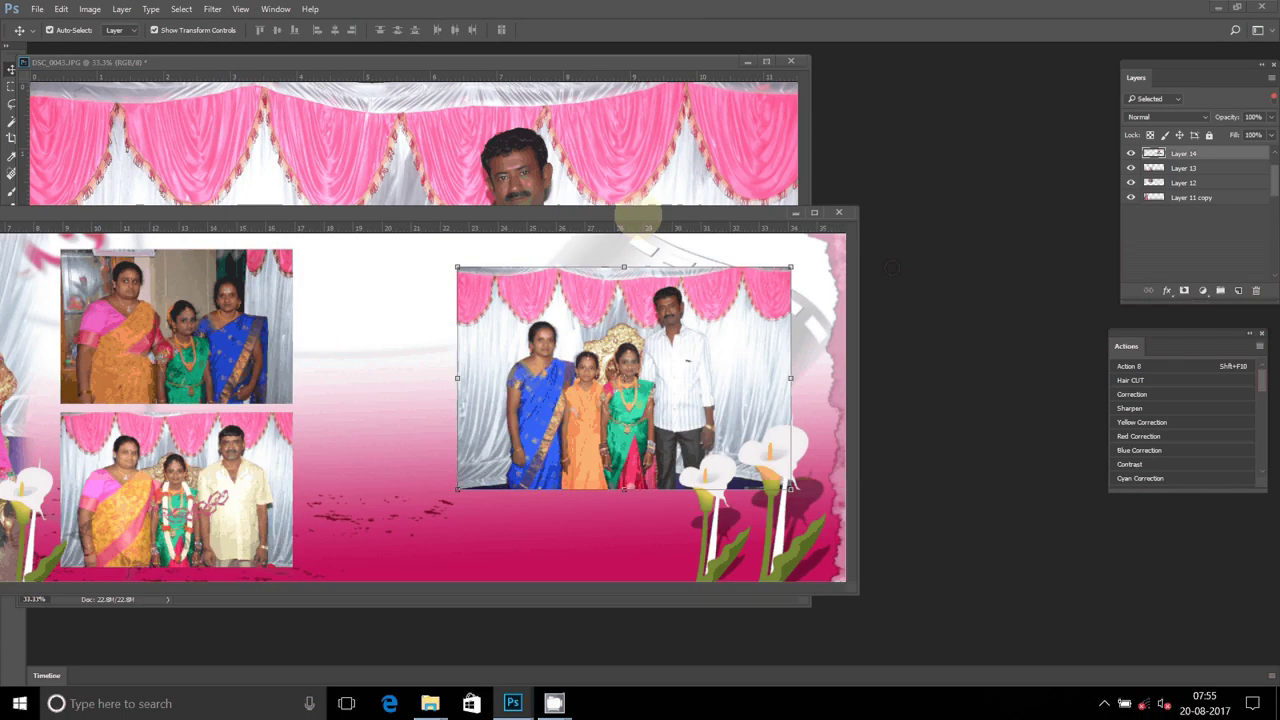
left_click_drag(706, 337, 688, 355)
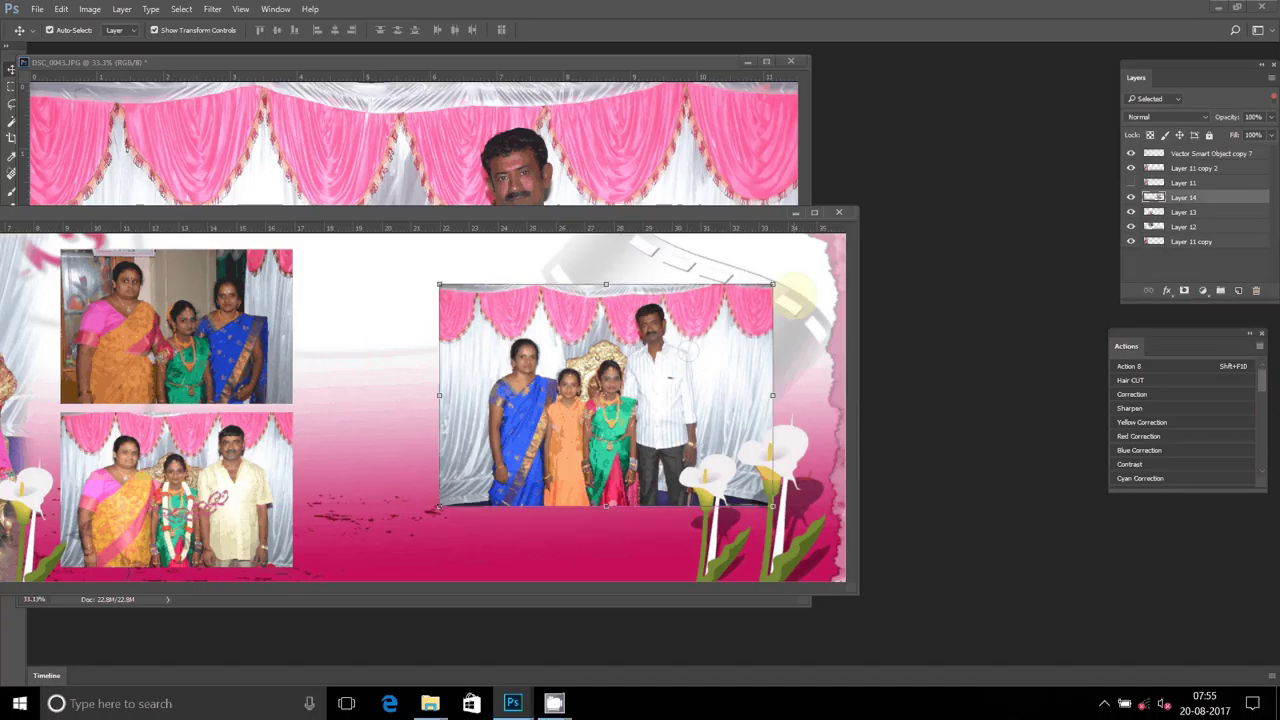
left_click_drag(773, 284, 829, 246)
scroll(478, 436, "up", 1)
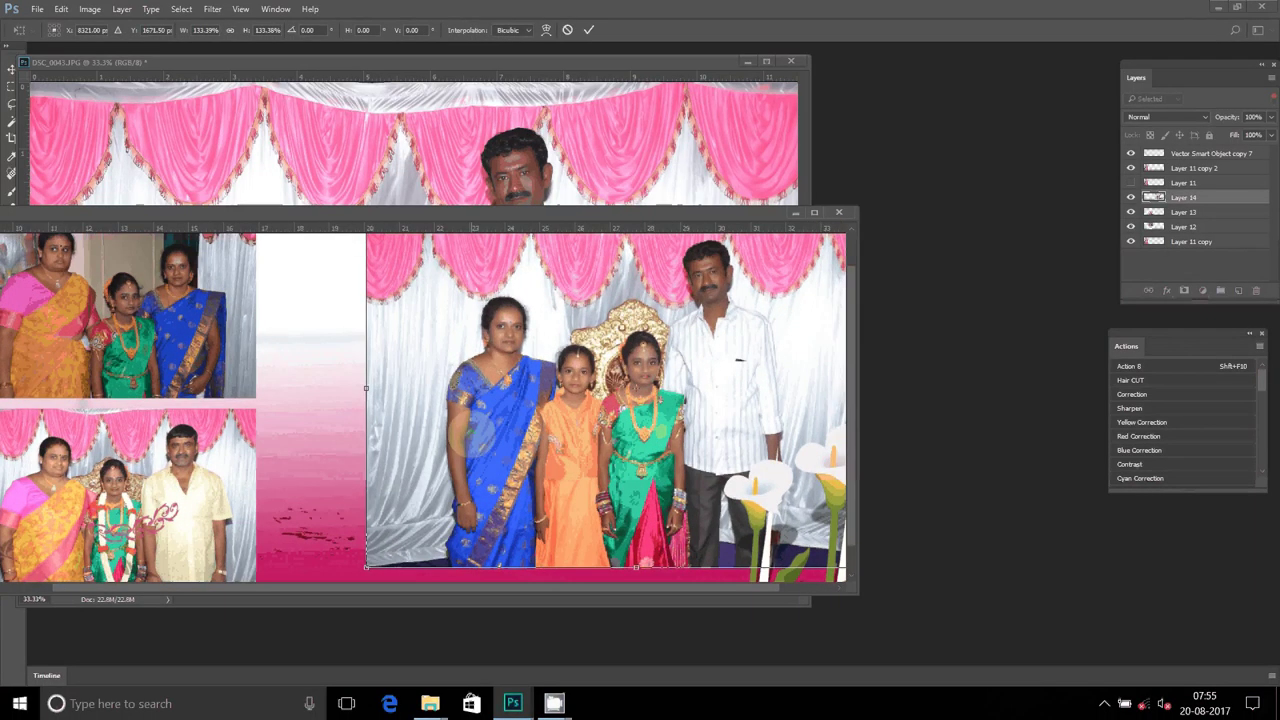
scroll(476, 436, "down", 1)
left_click_drag(470, 435, 435, 449)
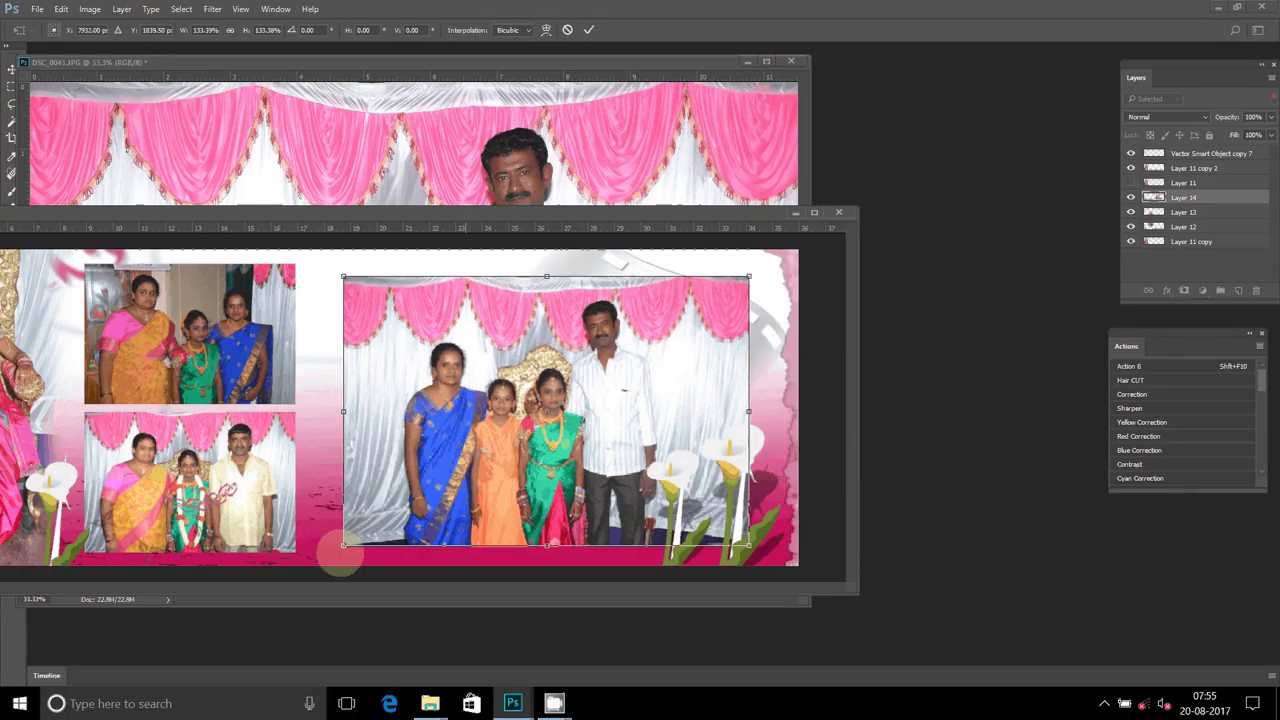
left_click_drag(756, 282, 828, 253)
mouse_move(662, 375)
left_mouse_down()
mouse_move(672, 355)
mouse_move(680, 362)
left_mouse_up()
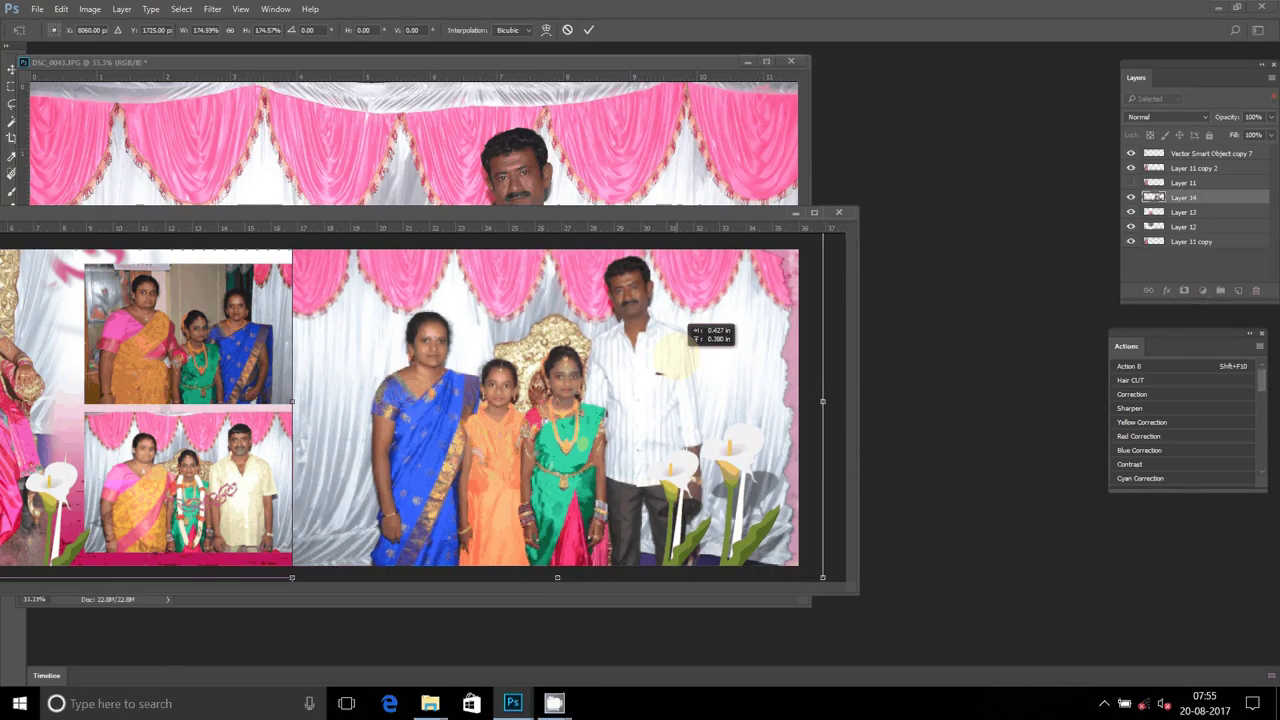
left_click_drag(676, 355, 676, 355)
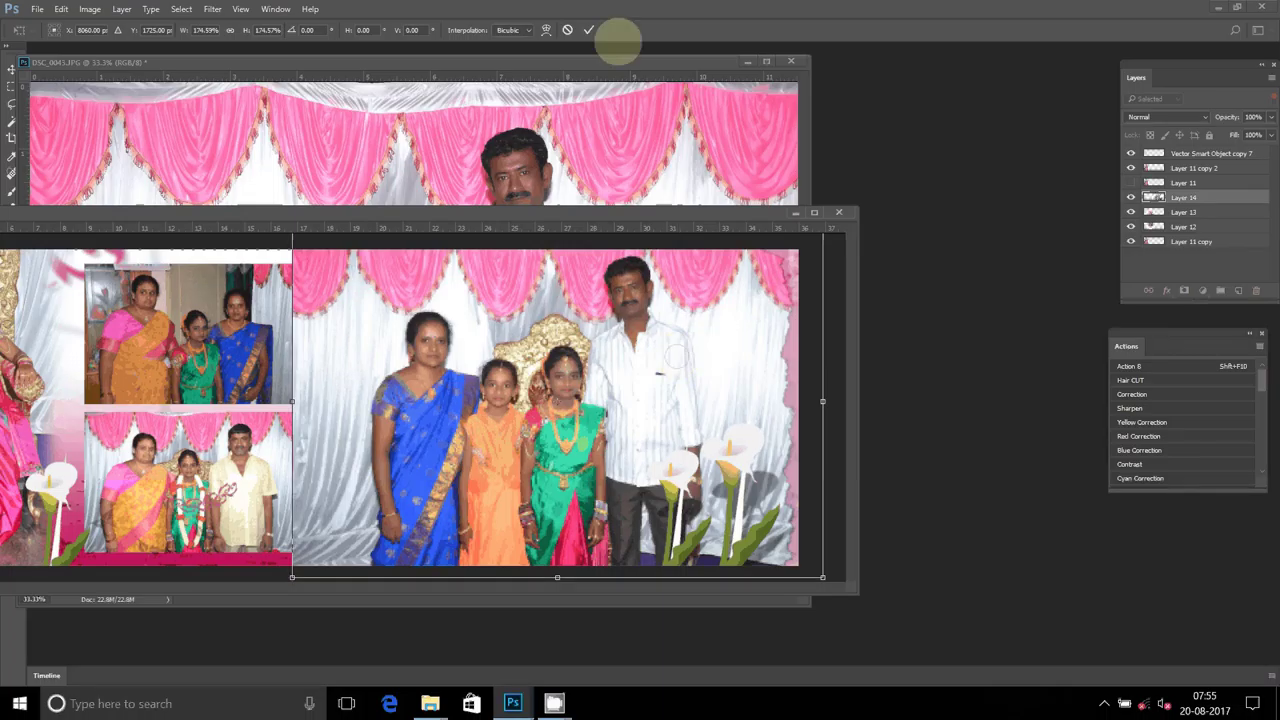
left_click(589, 30)
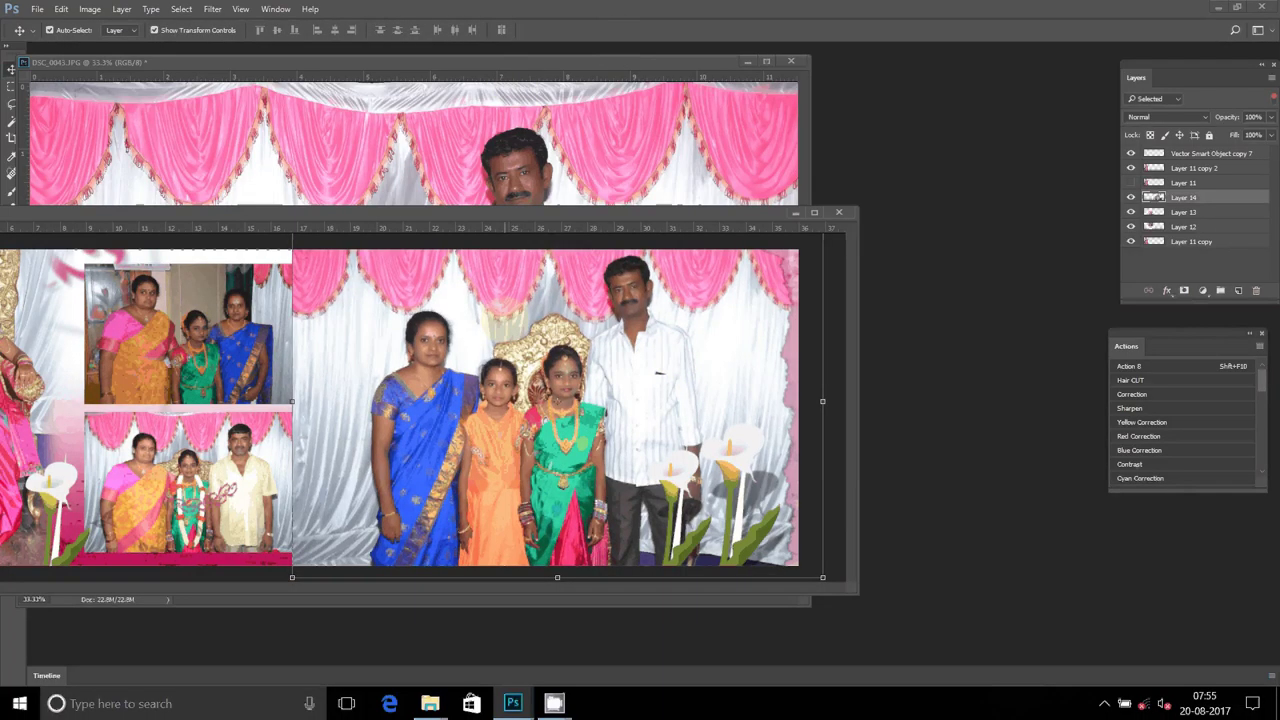
Move the new photo's layer down one level in the stack
key("ctrl")
key("ctrl+bracketleft")
key("ctrl+bracketleft")
key("ctrl+bracketleft")
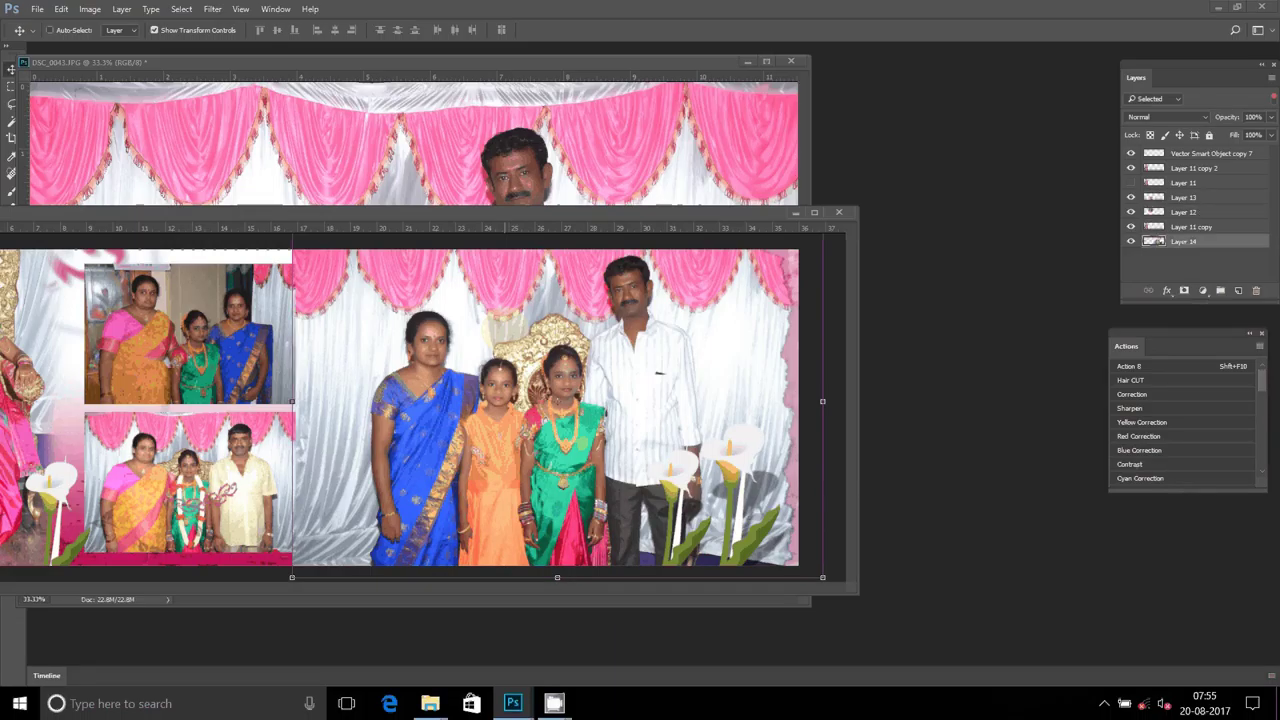
left_click_drag(508, 330, 435, 329)
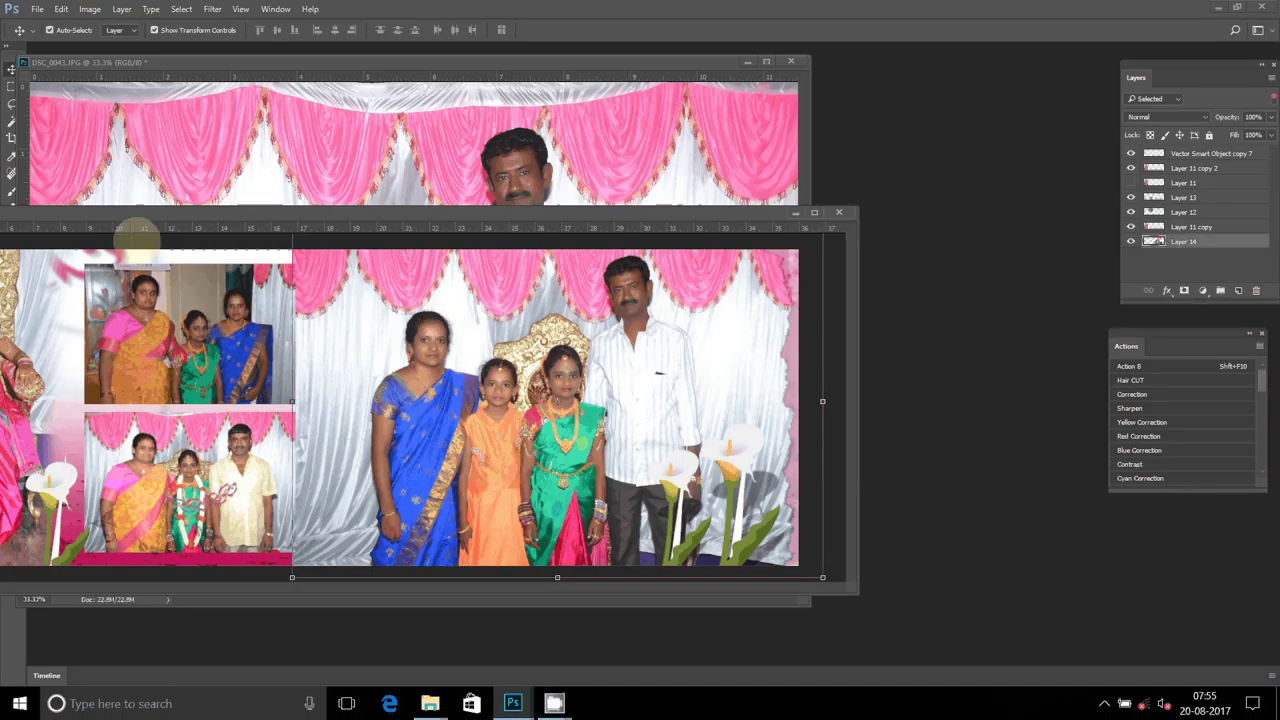
Close the original DSC_0043.JPG document without saving changes
left_click(220, 110)
key("ctrl+w")
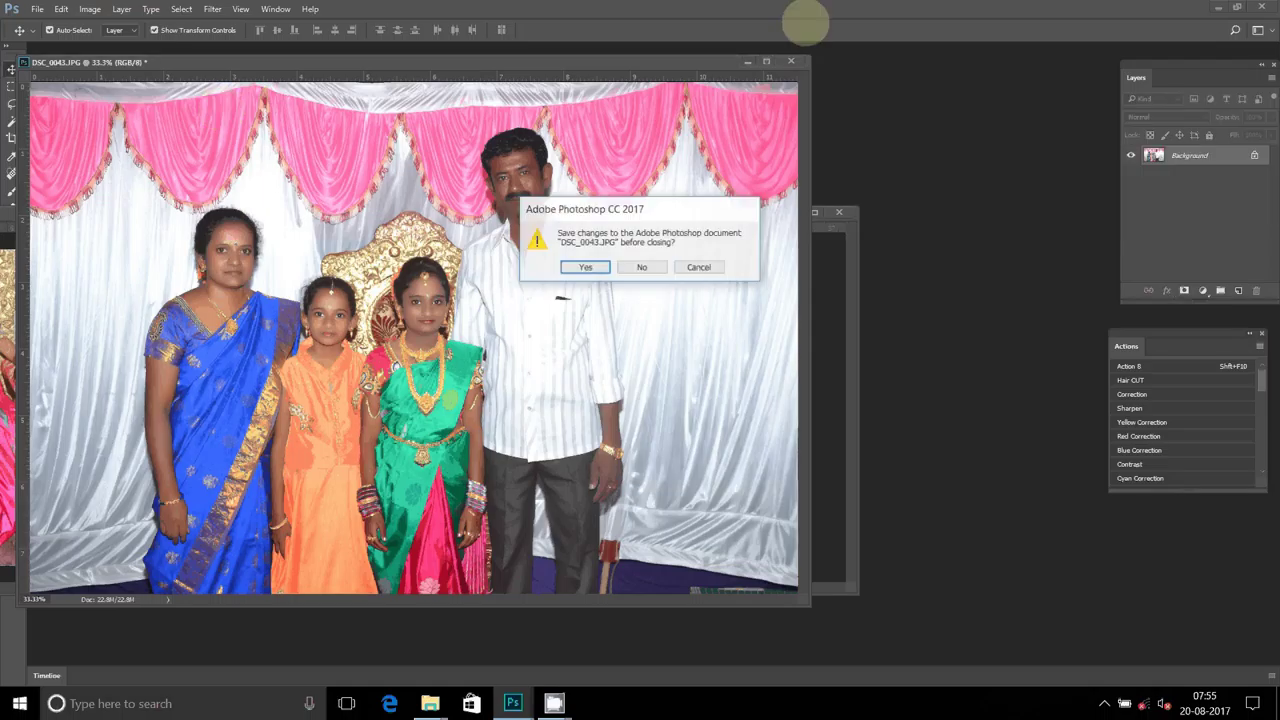
left_click(641, 267)
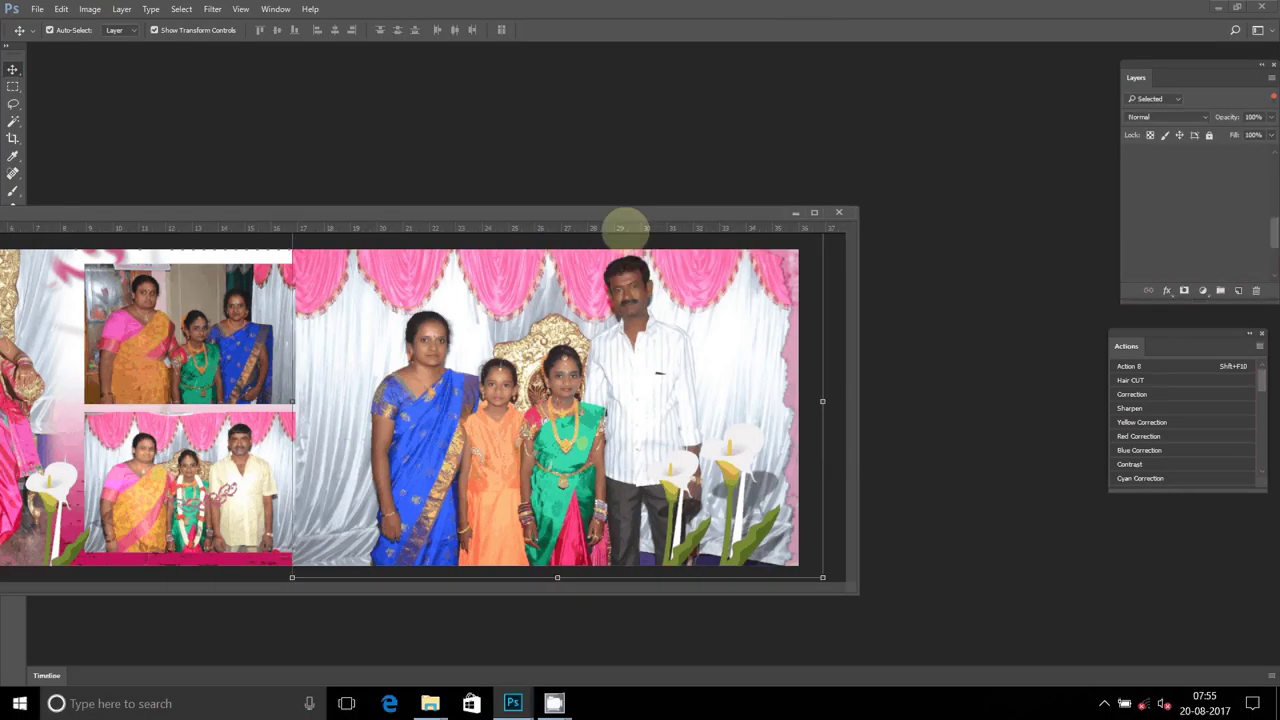
Erase the right edge of the lower centre photo into the pink background
left_click_drag(621, 226, 723, 163)
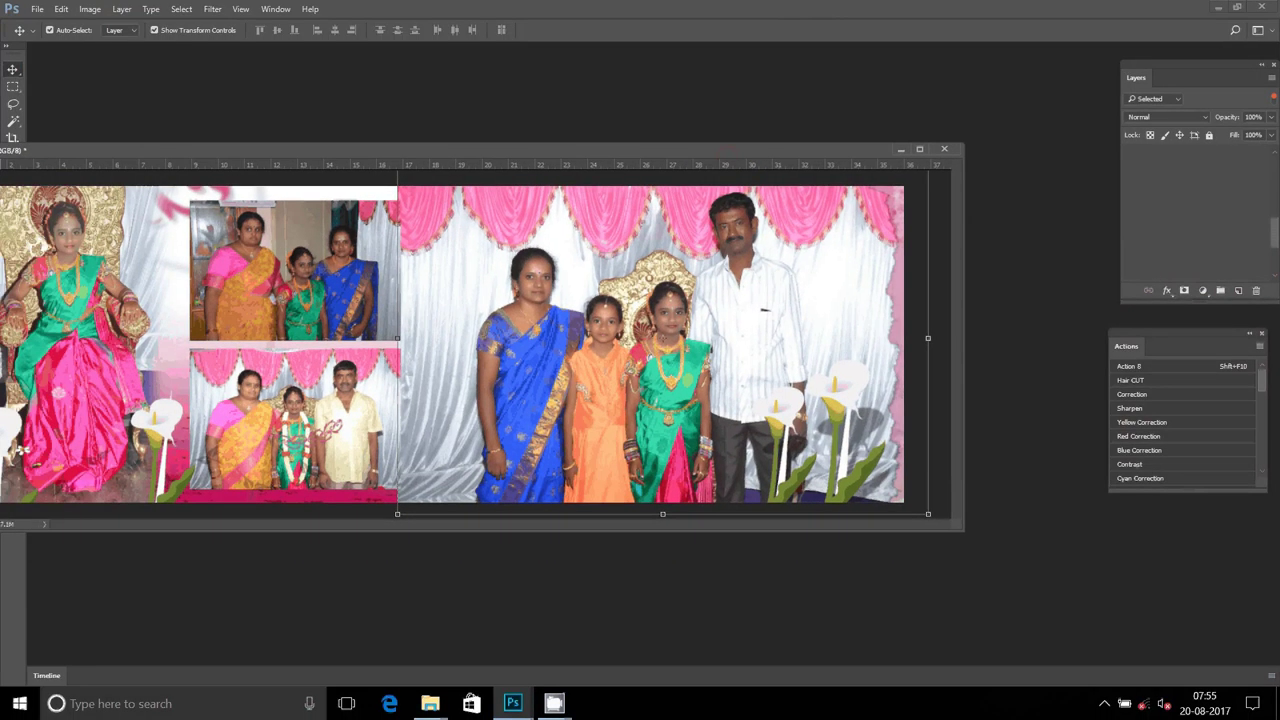
left_click_drag(63, 152, 186, 204)
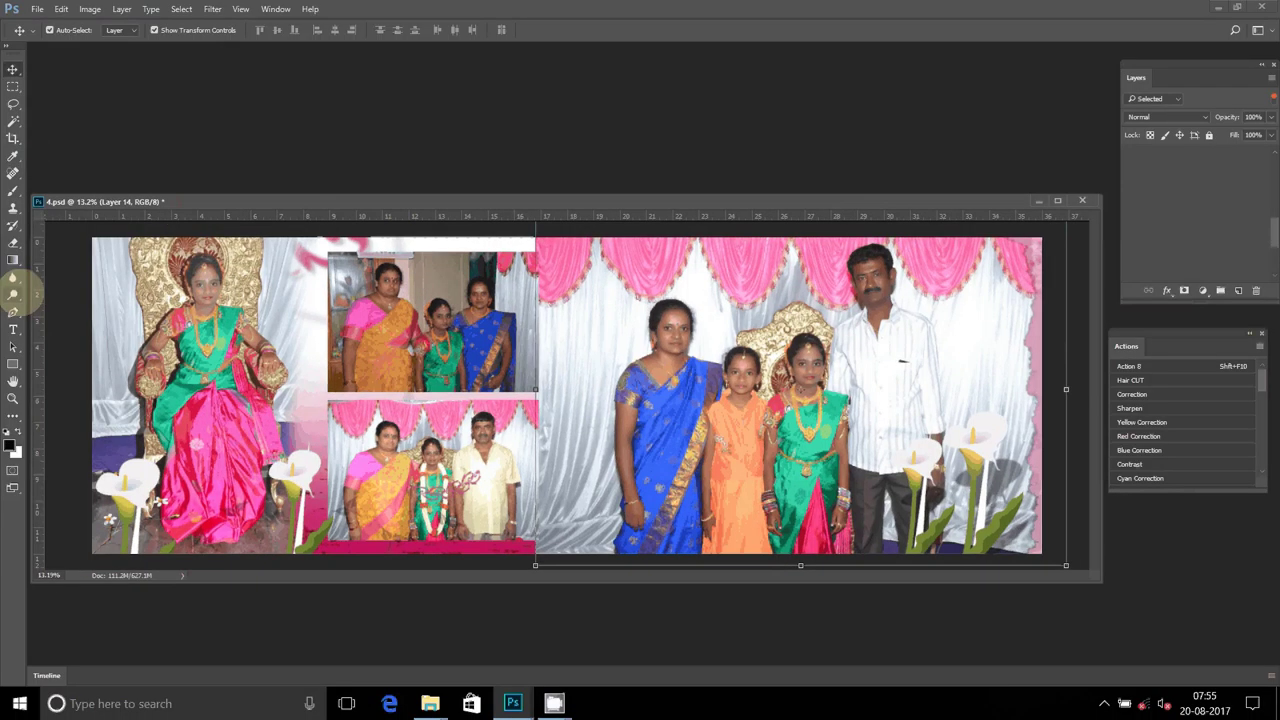
left_click(12, 243)
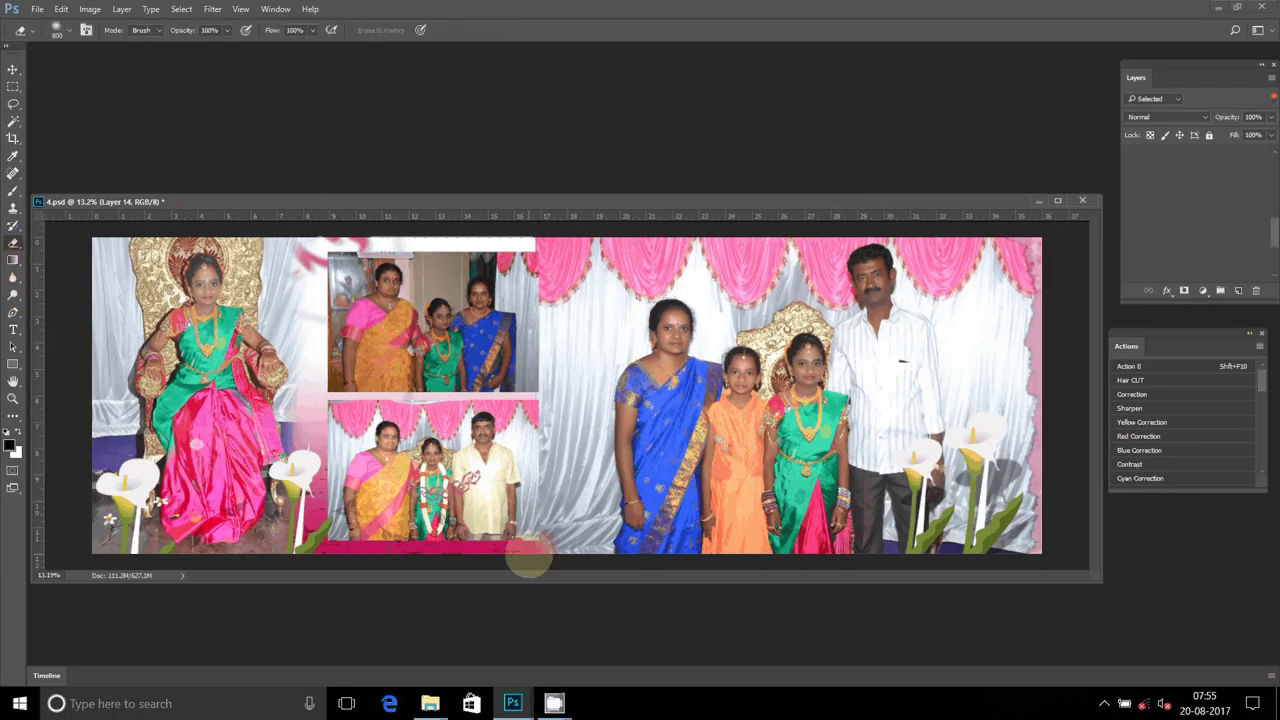
mouse_move(528, 560)
left_mouse_down()
mouse_move(527, 283)
mouse_move(493, 234)
left_mouse_up()
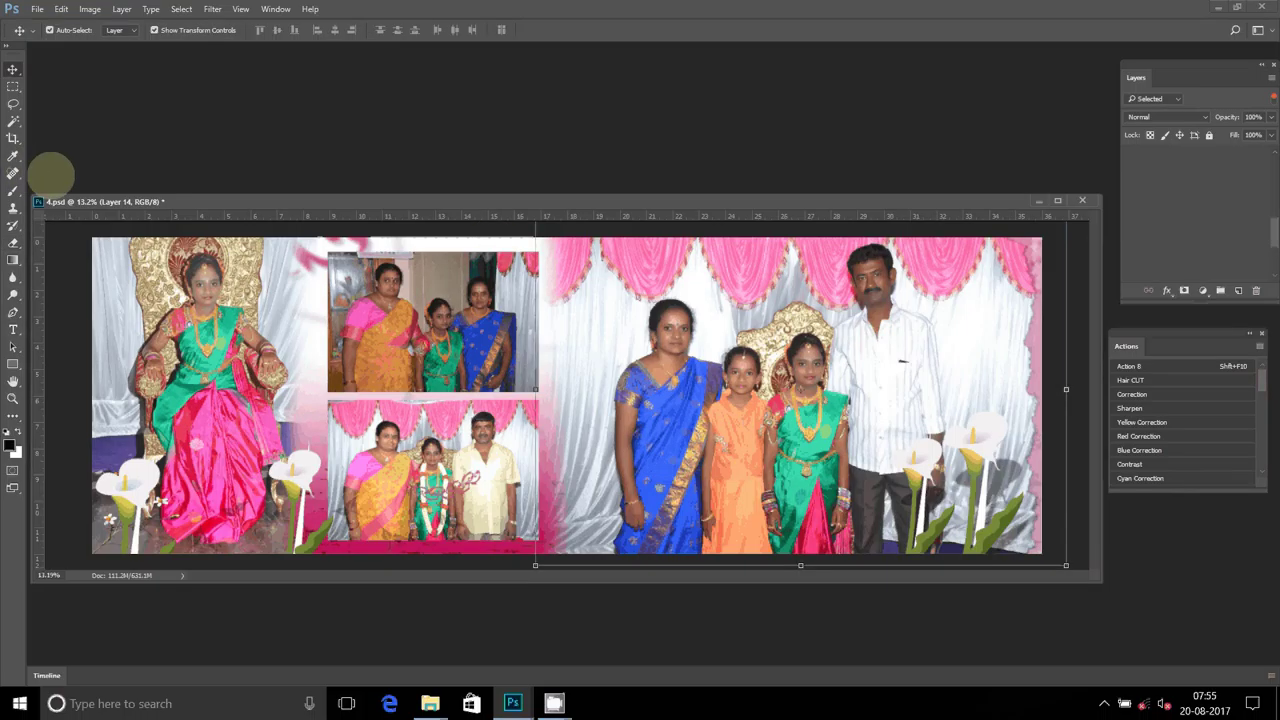
Move a lily into the gap between the centre and right photos
key("v")
mouse_move(930, 440)
left_mouse_down()
mouse_move(572, 430)
mouse_move(600, 443)
left_mouse_up()
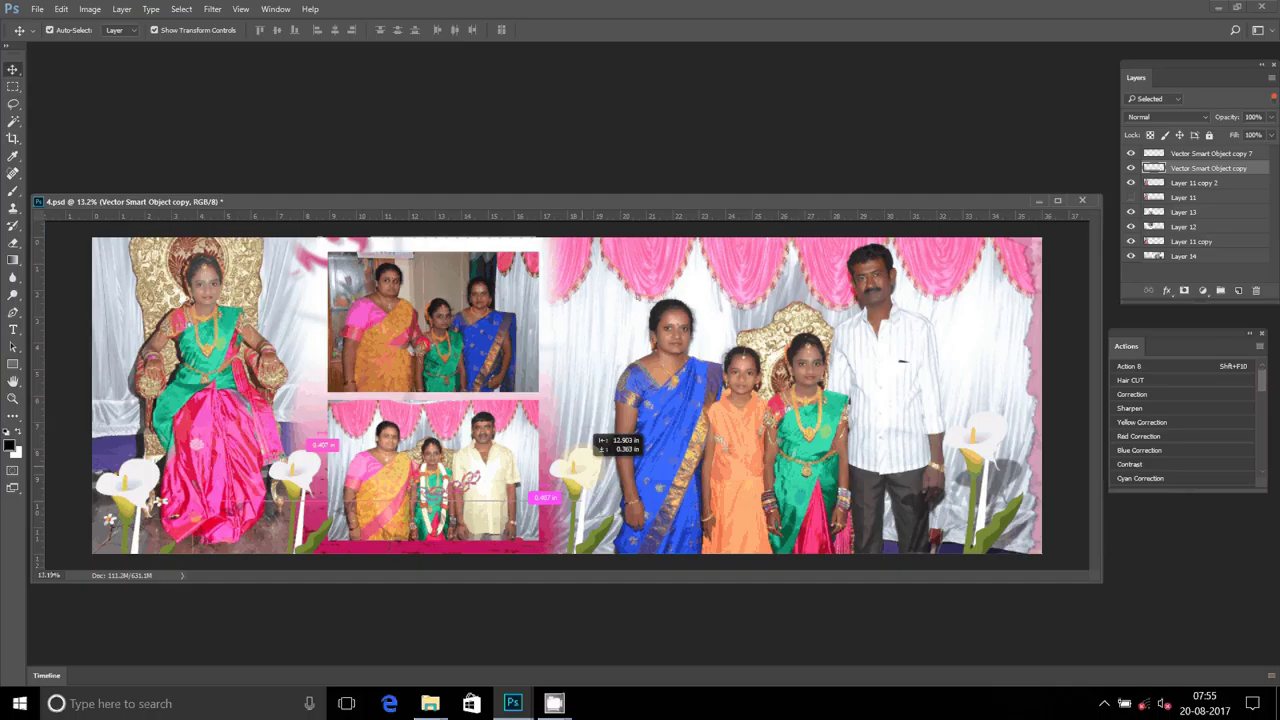
left_click_drag(598, 440, 590, 440)
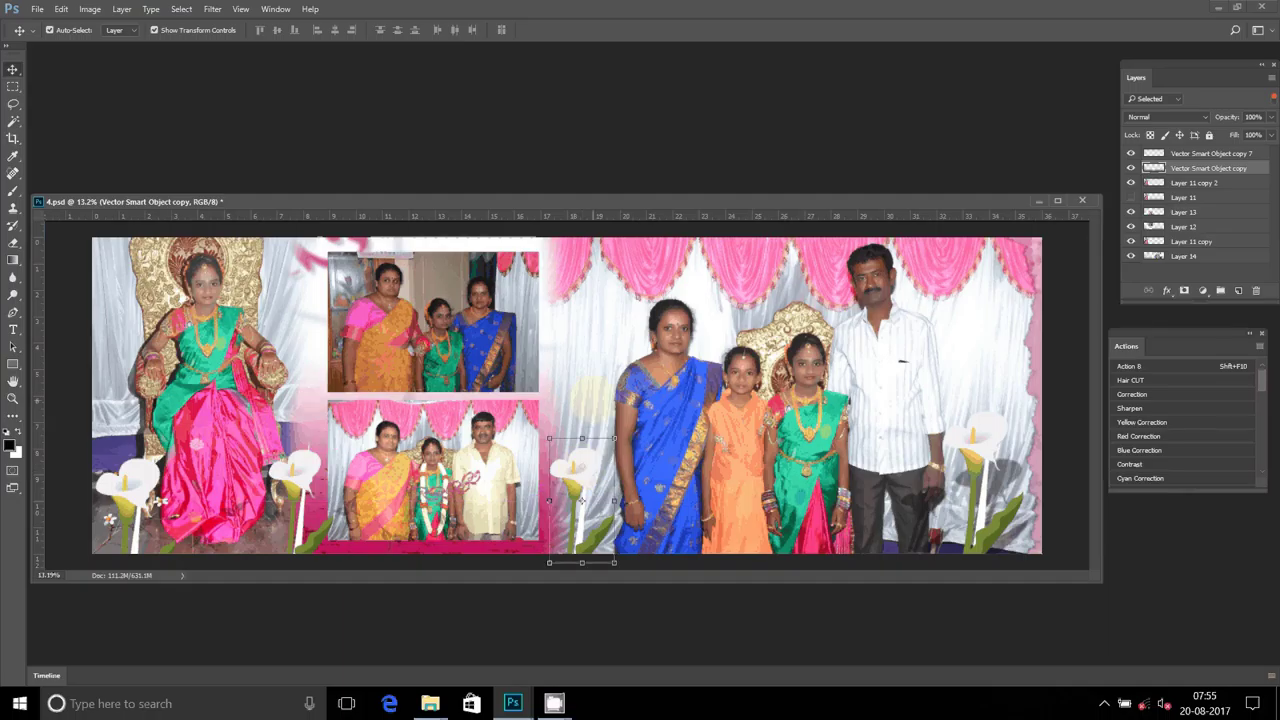
Erase Layer 14's left edge and bottom-right corner around the lily to fade it
left_click(549, 499)
left_click(13, 242)
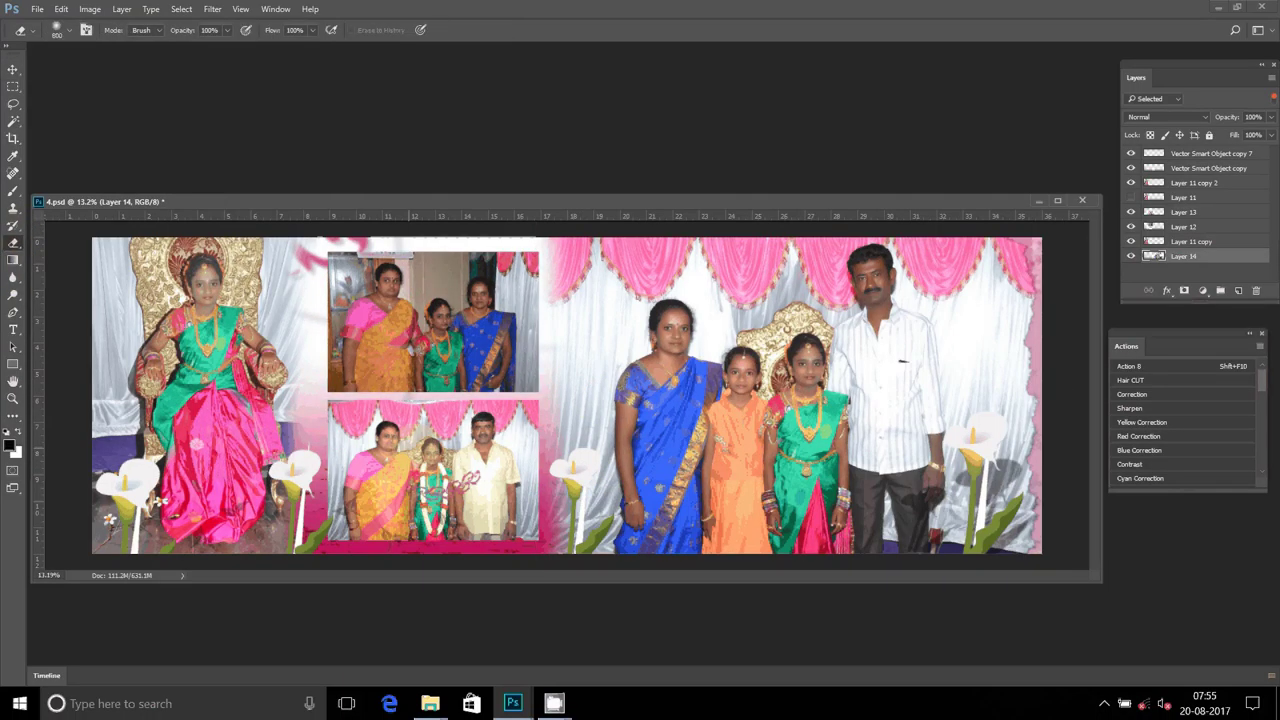
left_click(530, 510)
left_click(590, 475)
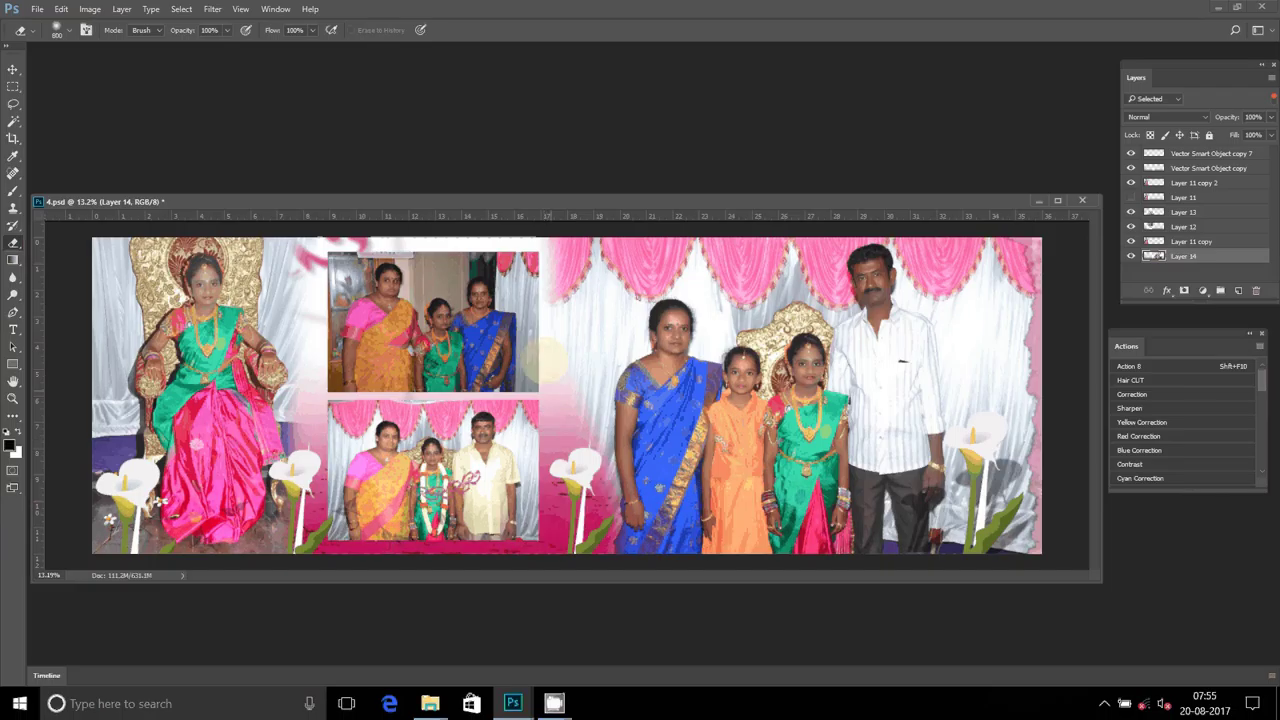
left_click(556, 272)
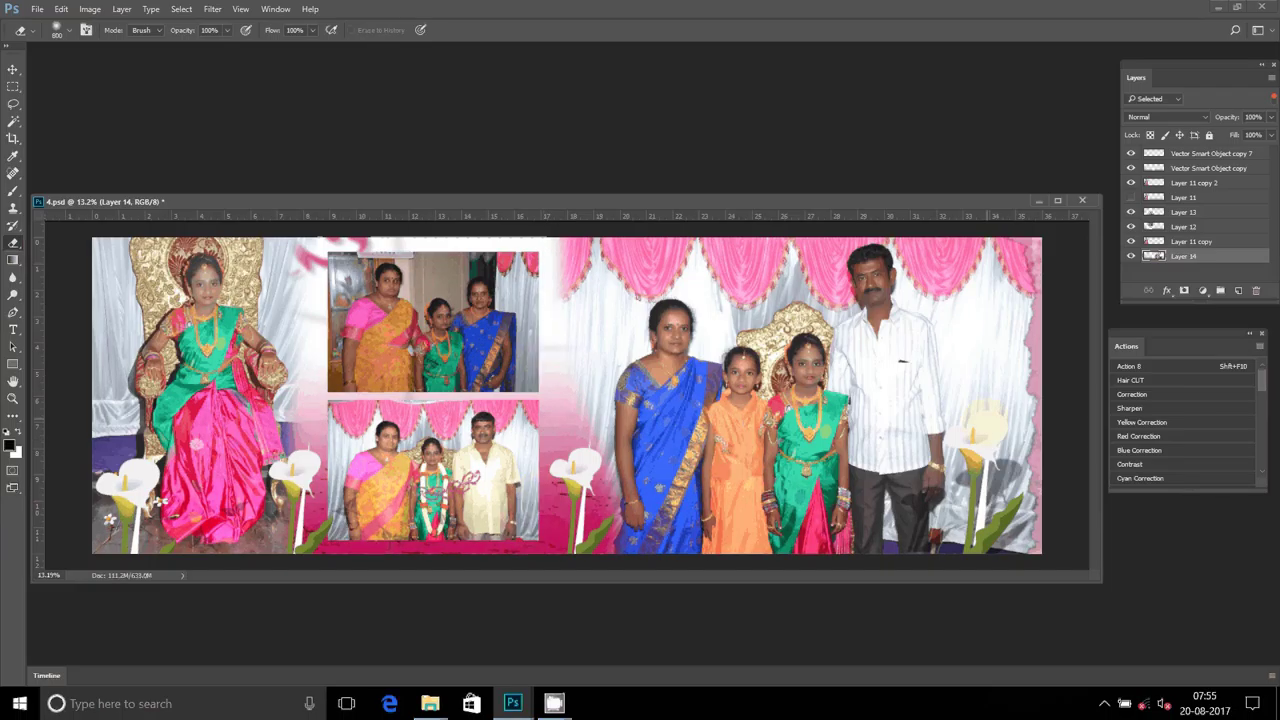
mouse_move(984, 428)
left_mouse_down()
mouse_move(988, 495)
mouse_move(1031, 564)
left_mouse_up()
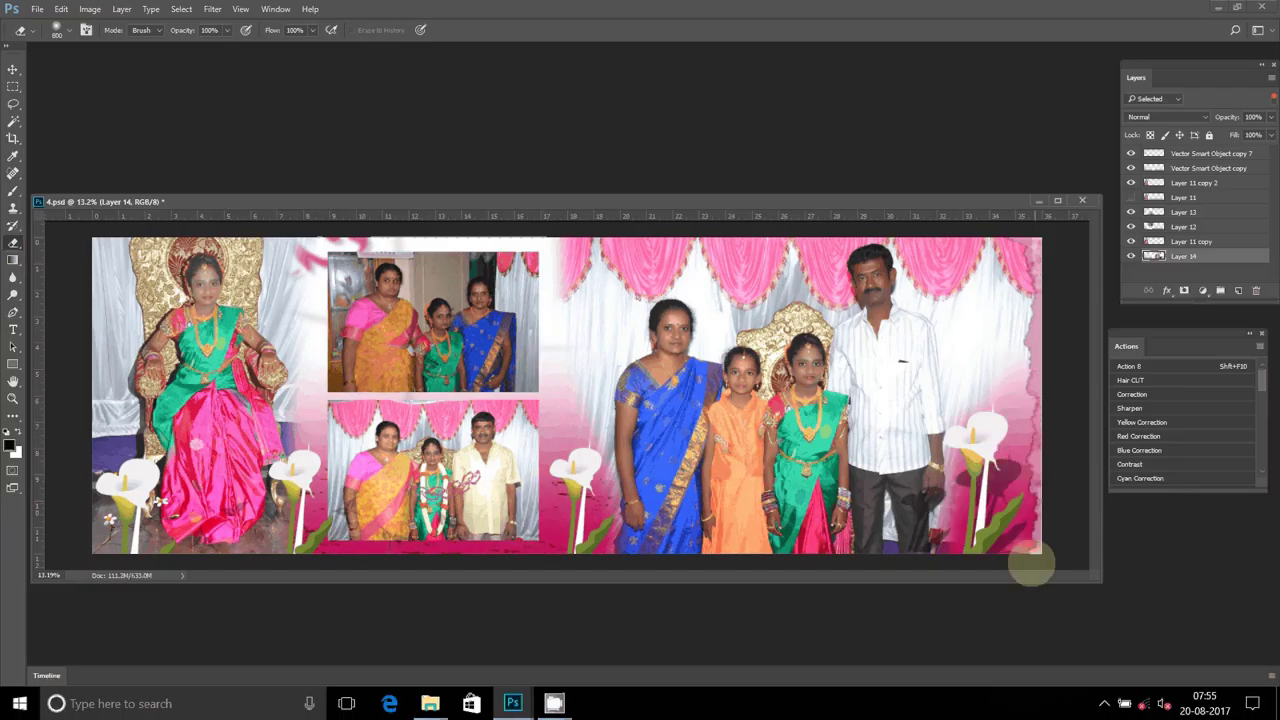
left_click(978, 413)
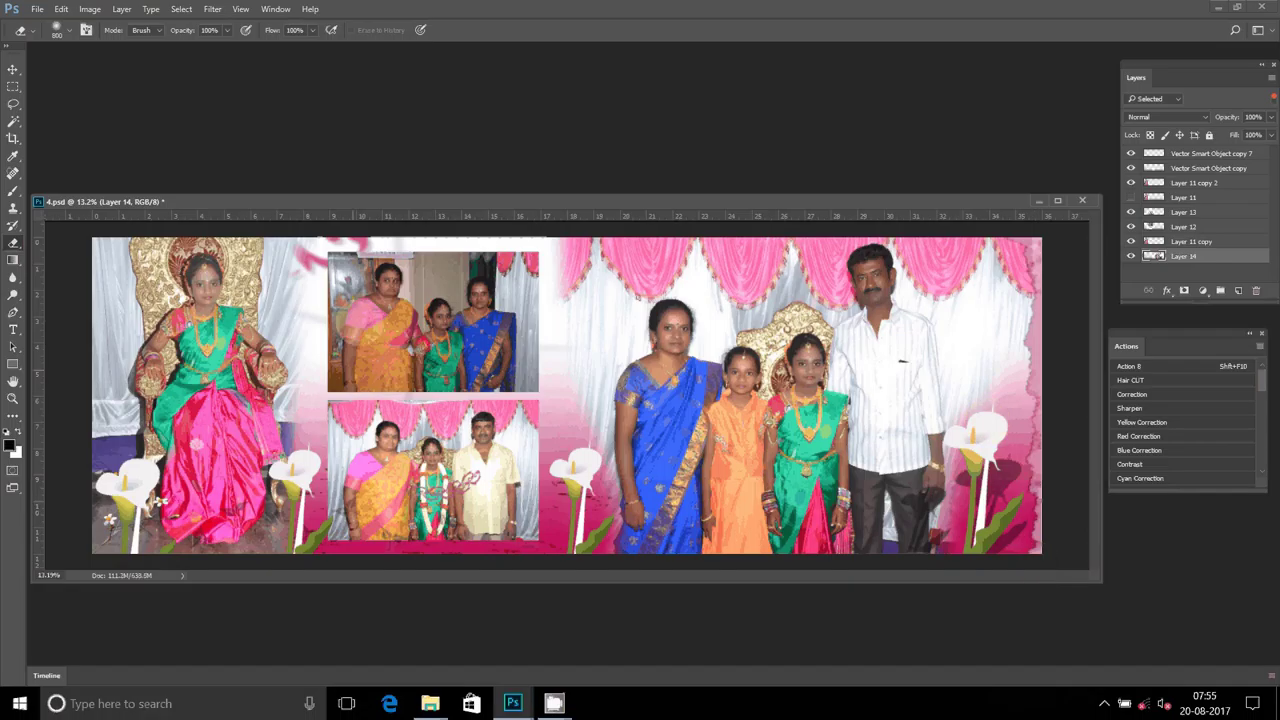
Merge all visible layers into one with Layer > Merge Visible
left_click(113, 108)
left_click(121, 9)
left_click(180, 568)
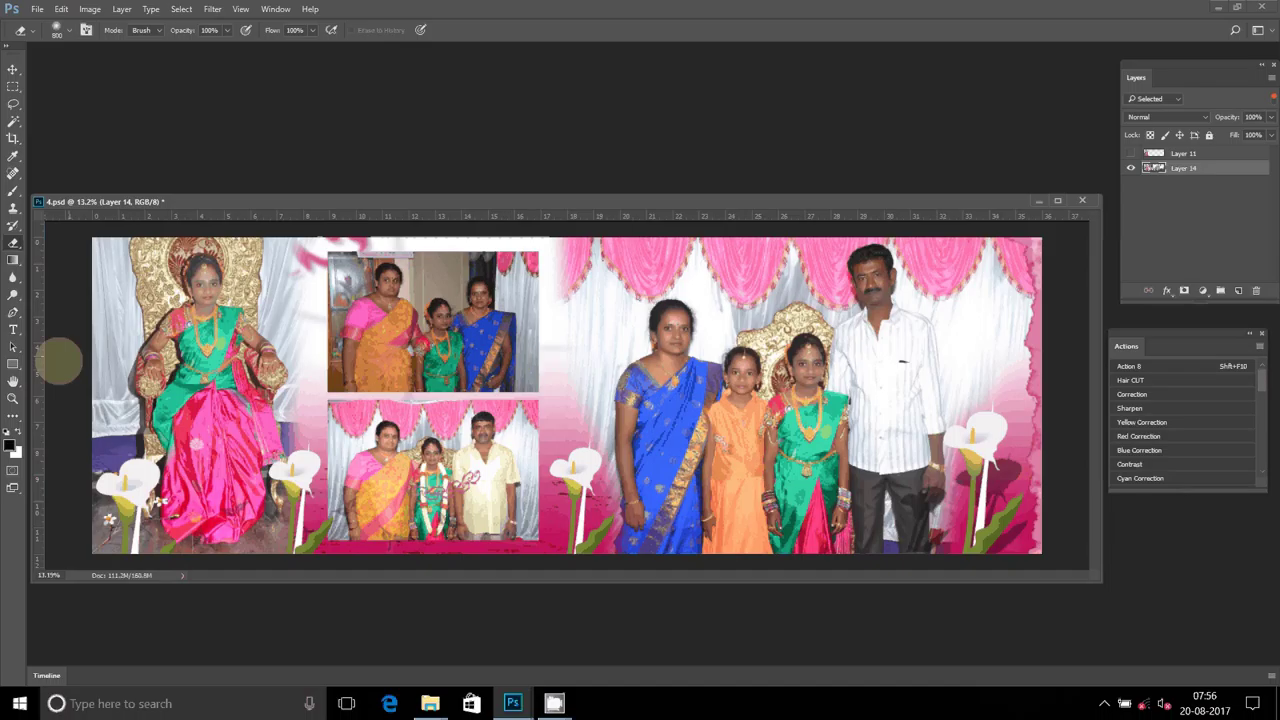
Zoom in on the woman's and man's faces and soften their skin with the Blur tool
key("z")
mouse_move(745, 262)
left_mouse_down()
mouse_move(855, 338)
mouse_move(706, 286)
left_mouse_up()
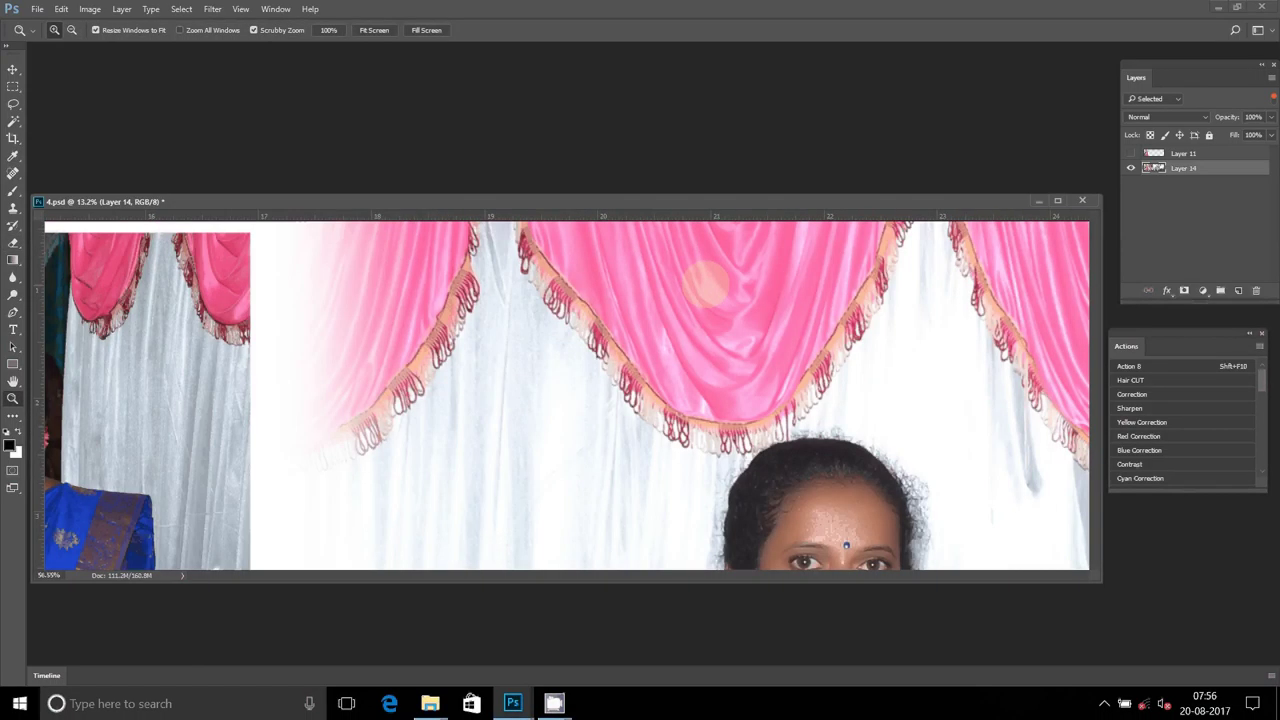
left_click_drag(858, 402, 656, 248)
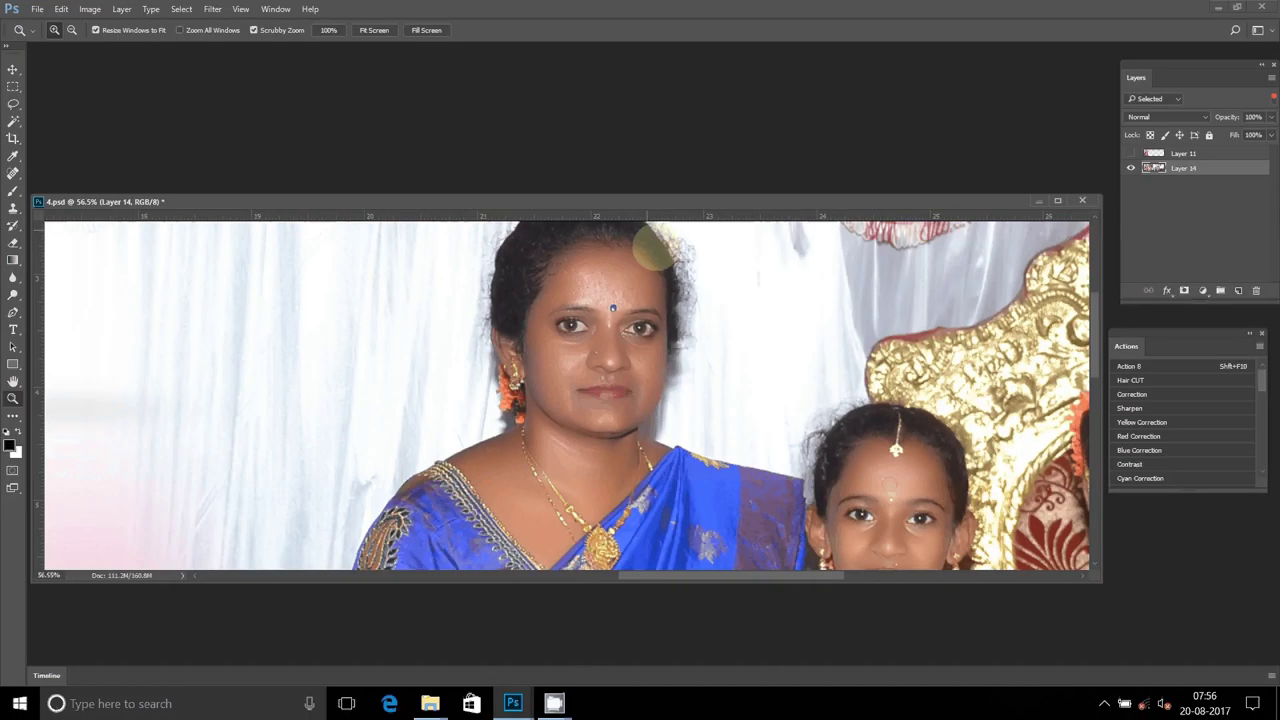
left_click(13, 278)
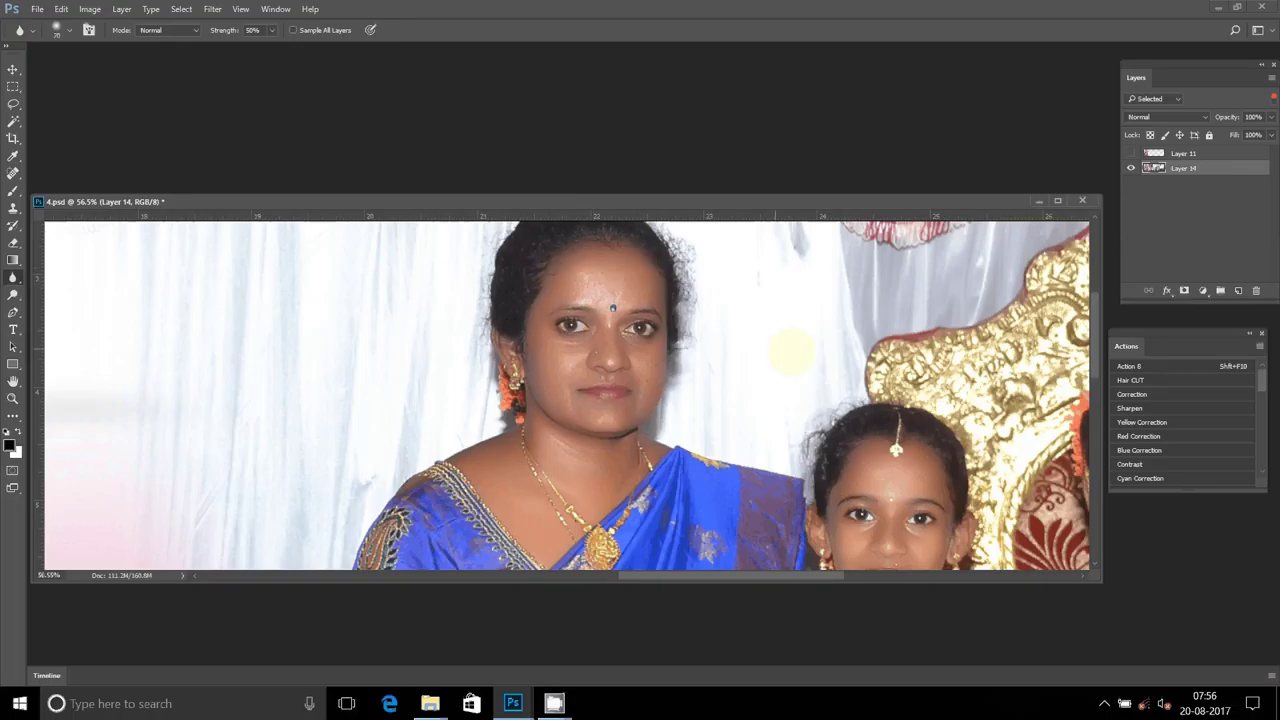
scroll(760, 345, "right", 5)
scroll(726, 428, "up", 5)
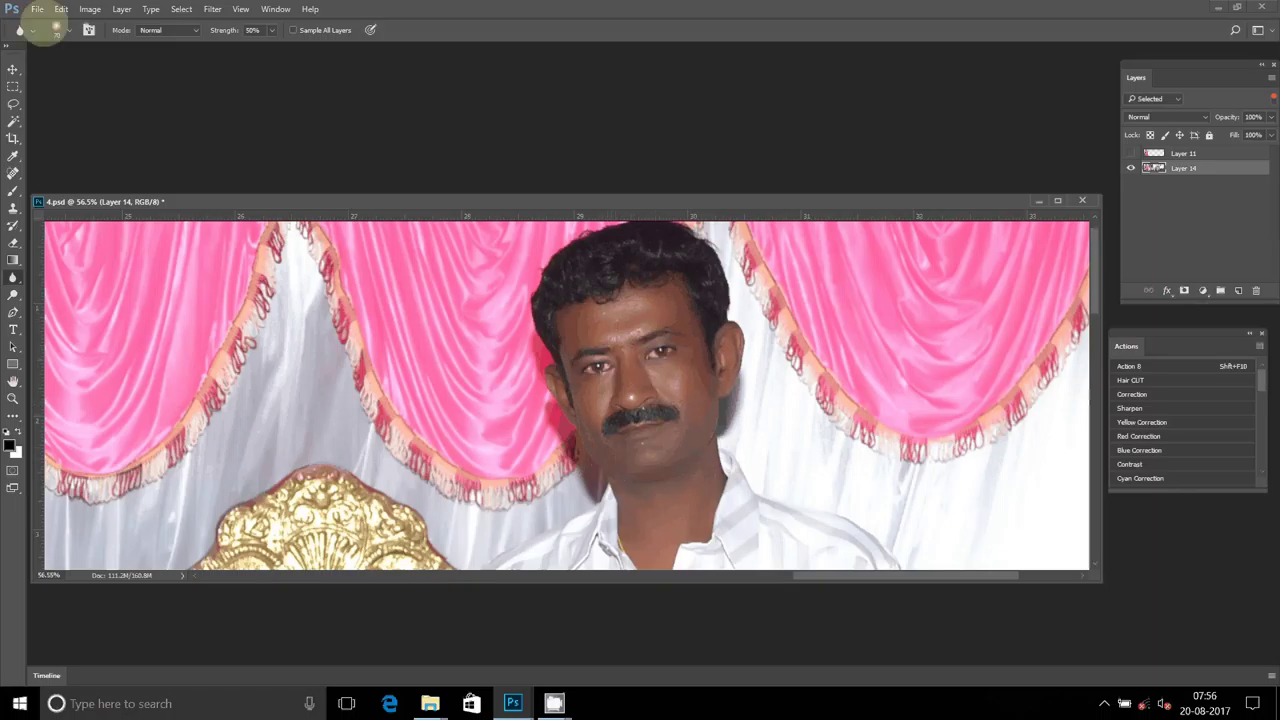
Start Save As into the A2 folder on DATA (D:) with JPEG format
left_click(37, 9)
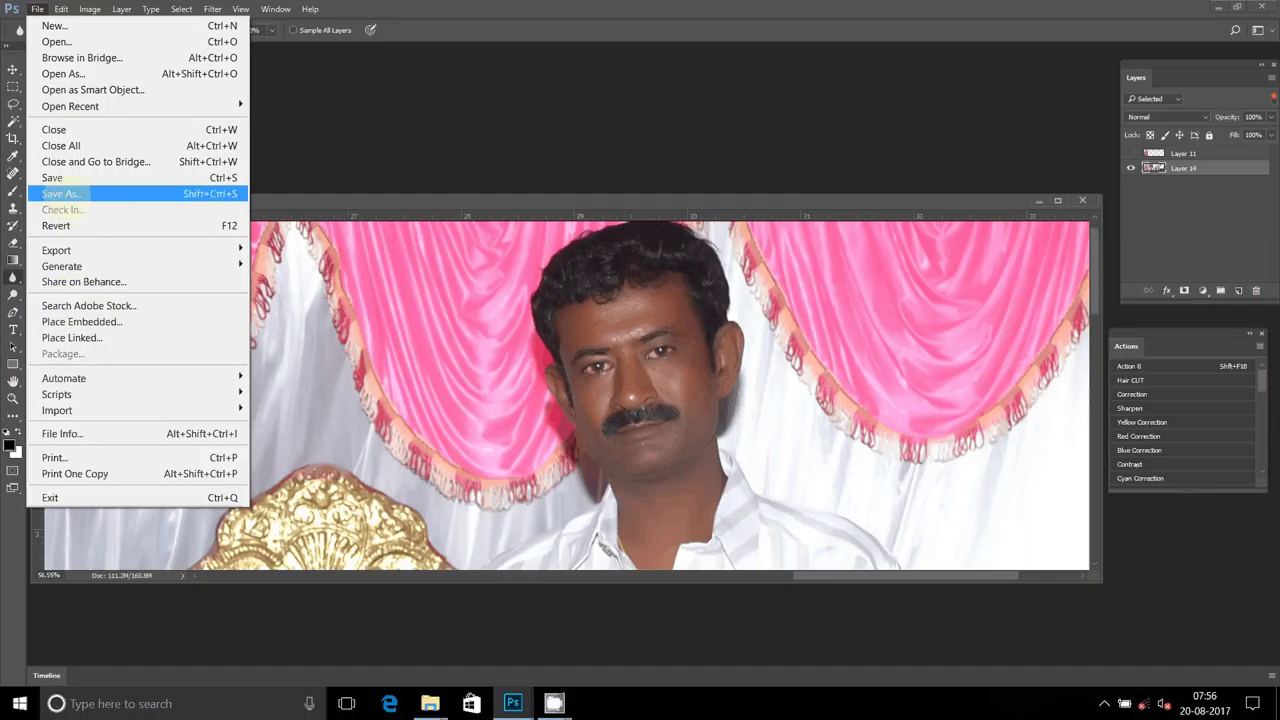
left_click(60, 193)
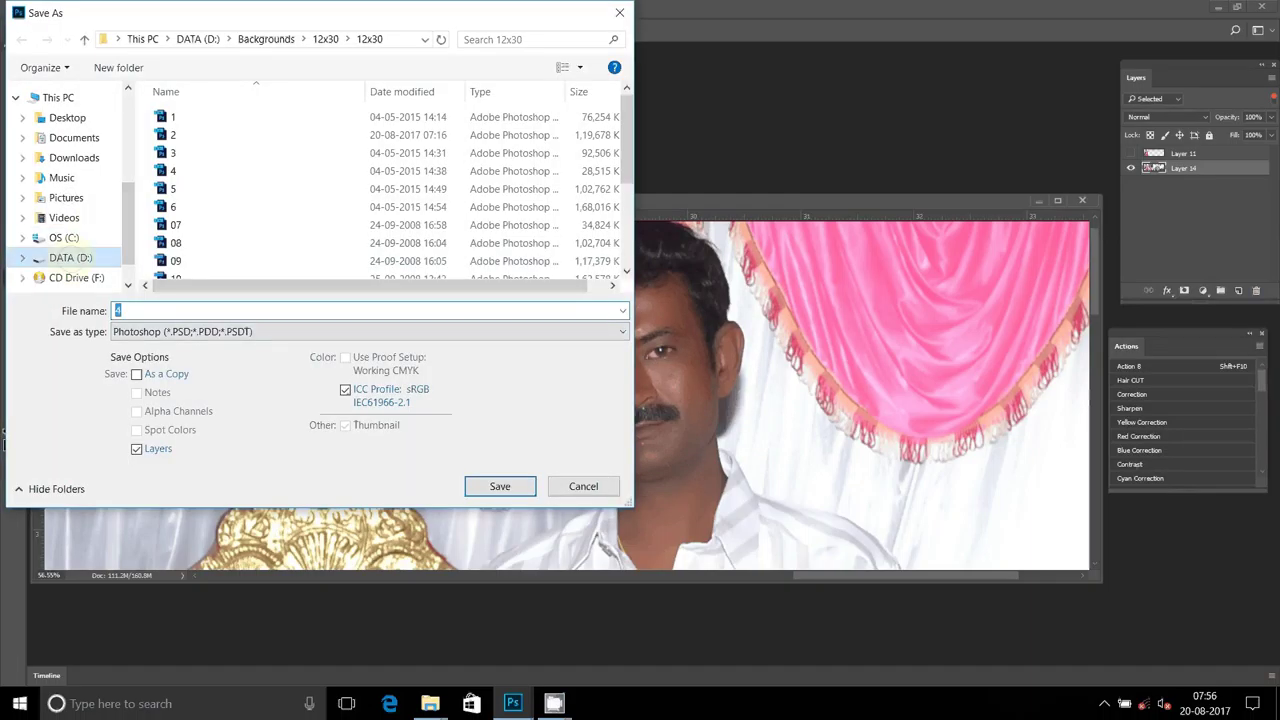
left_click(70, 257)
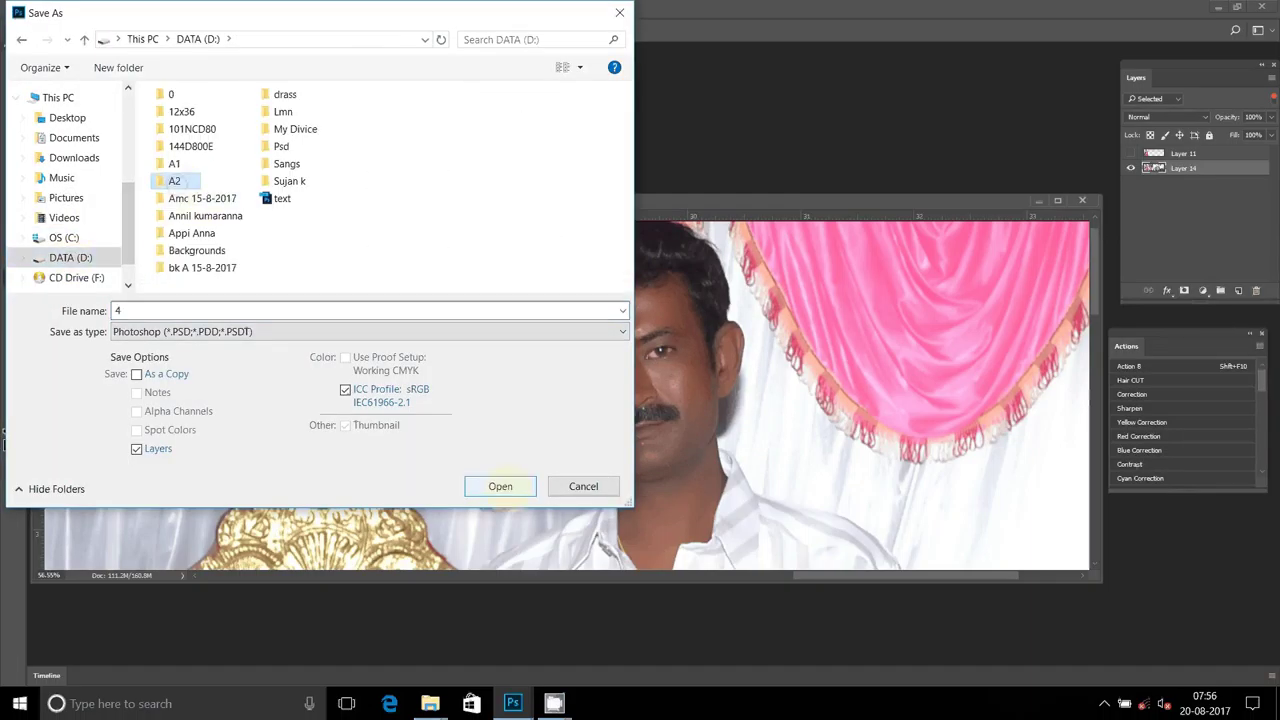
double_click(174, 181)
left_click(255, 331)
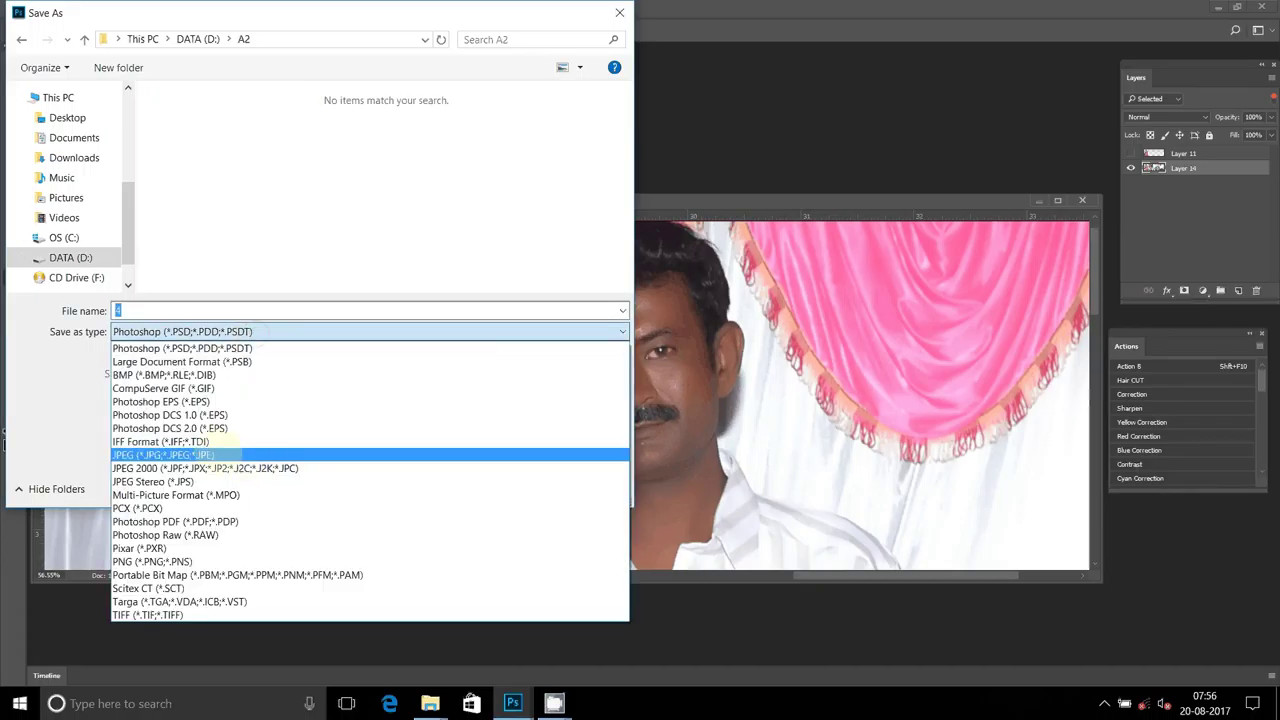
left_click(217, 454)
Name the file '04', save with default JPEG quality, and close 4.psd without saving
double_click(245, 314)
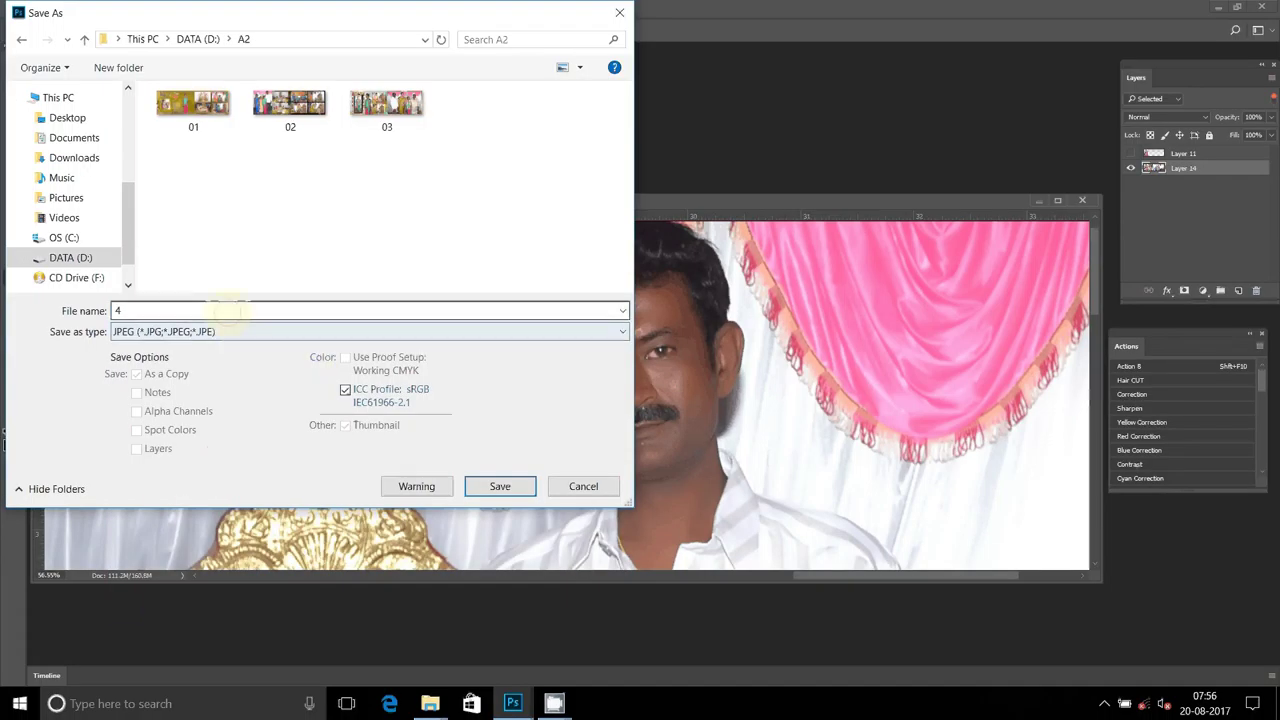
type("04")
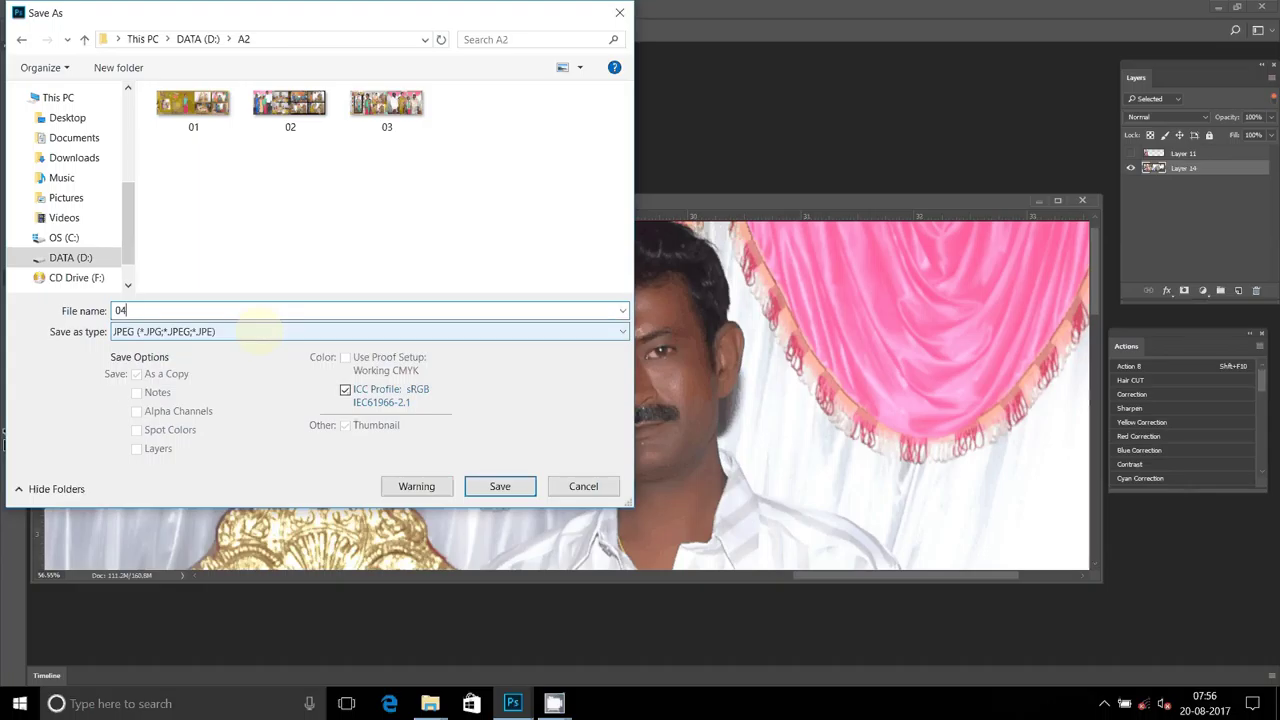
left_click(505, 490)
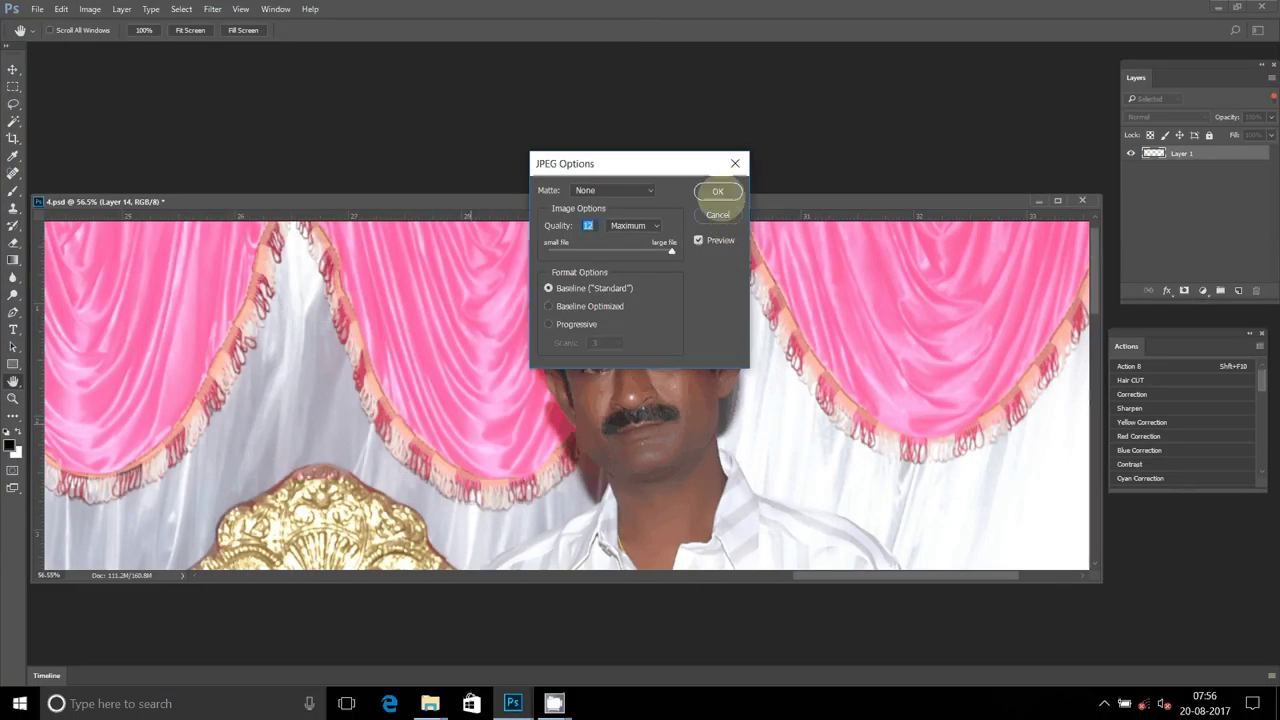
left_click(718, 191)
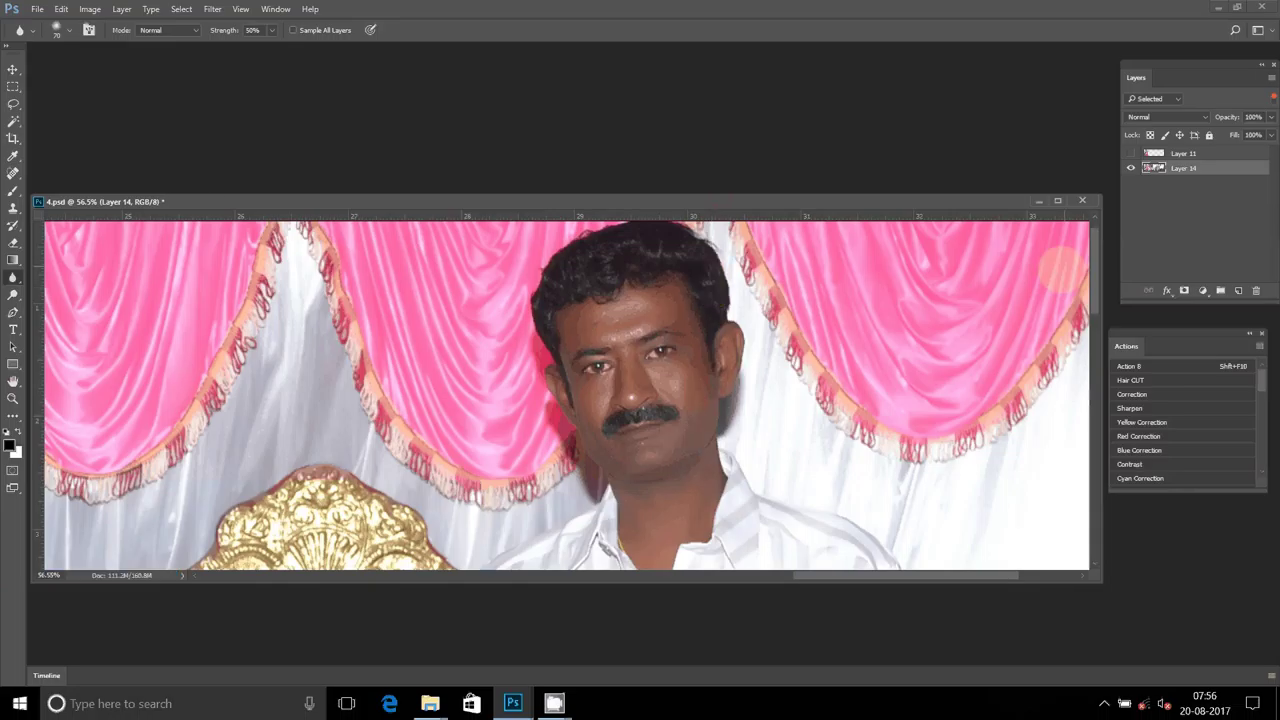
left_click(1082, 200)
left_click(651, 266)
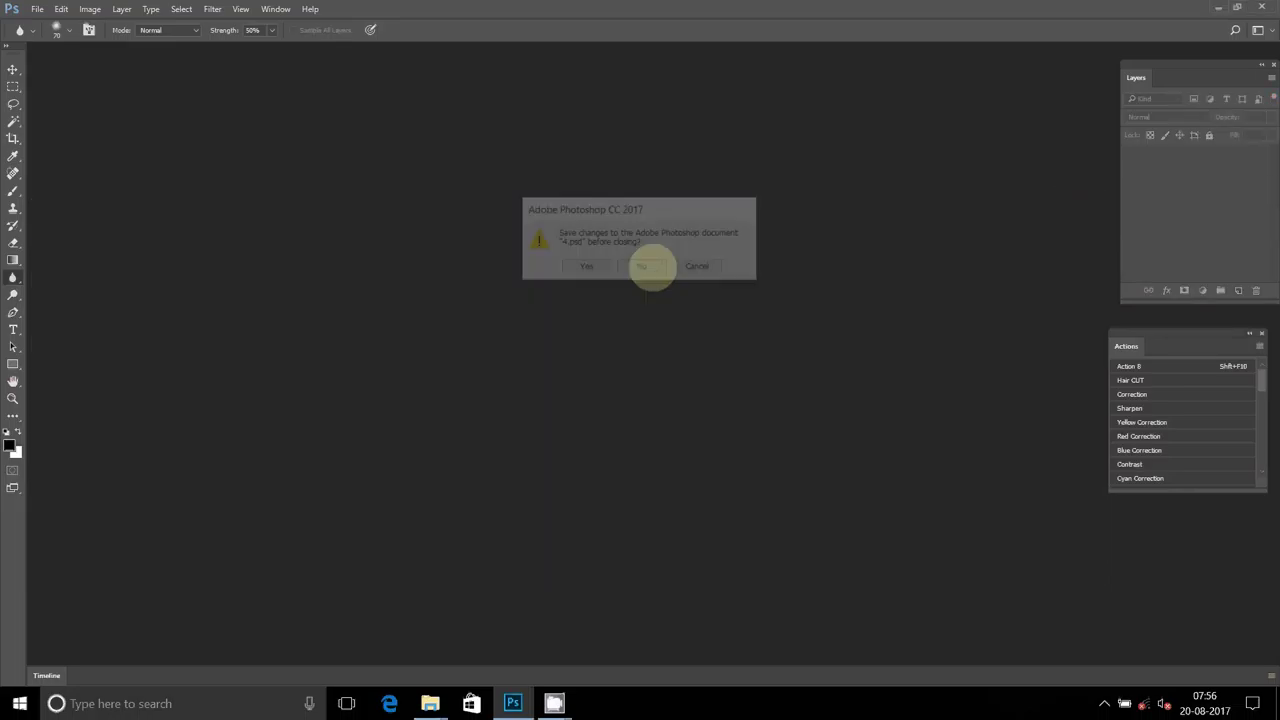